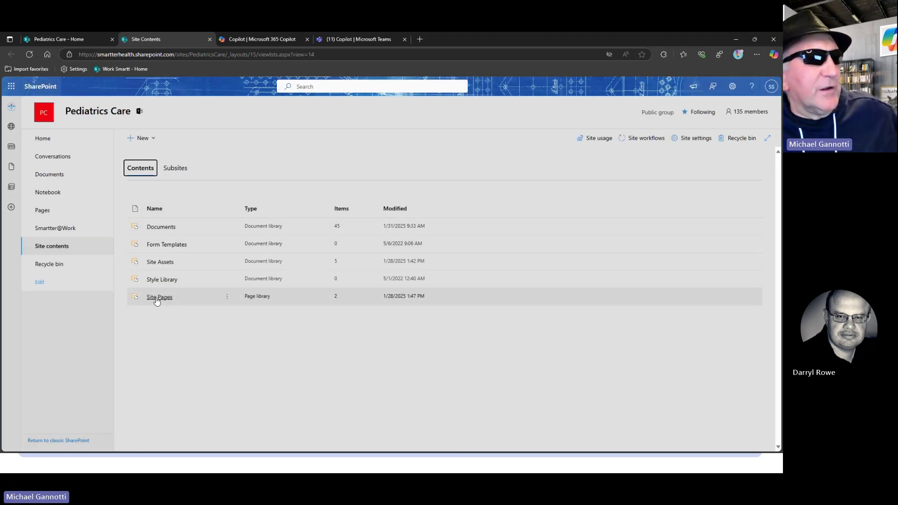
Open the COVID & RSV Agent from the Covid Documentation folder of the Documents library and sign in to it
left_click(156, 229)
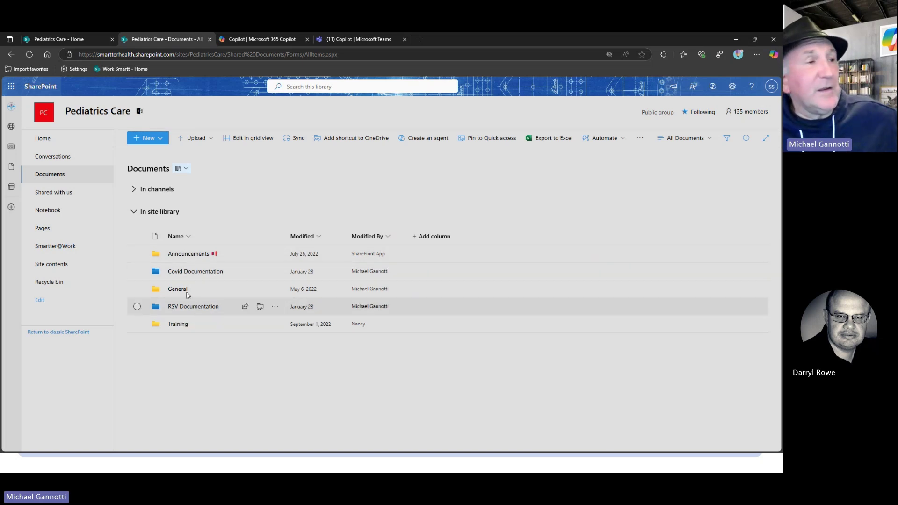
left_click(199, 273)
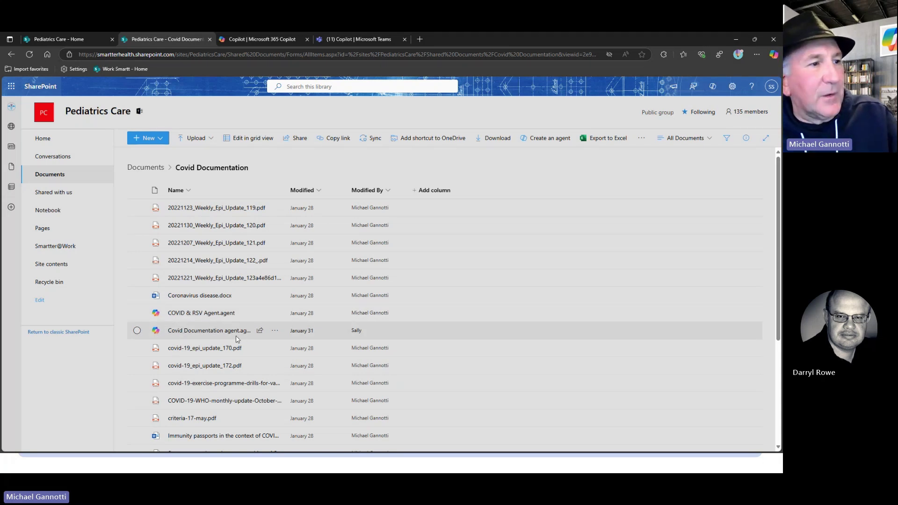
left_click(209, 316)
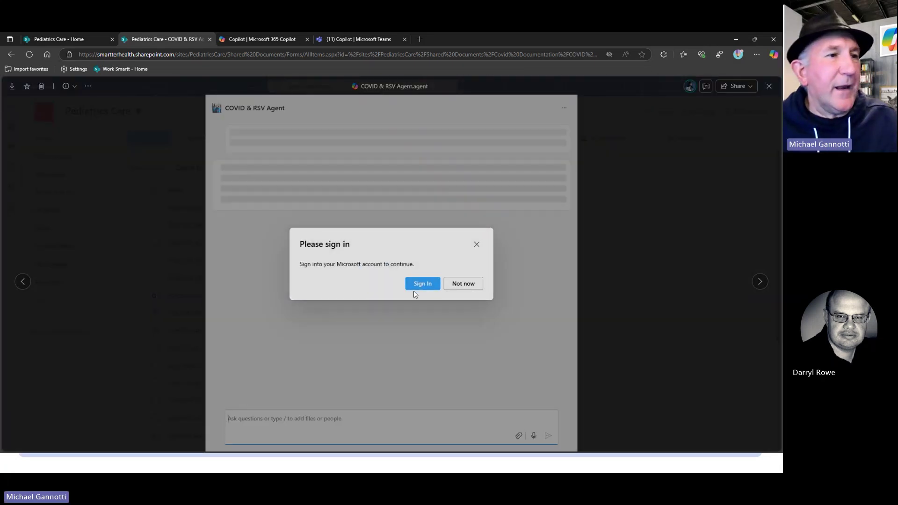
left_click(417, 286)
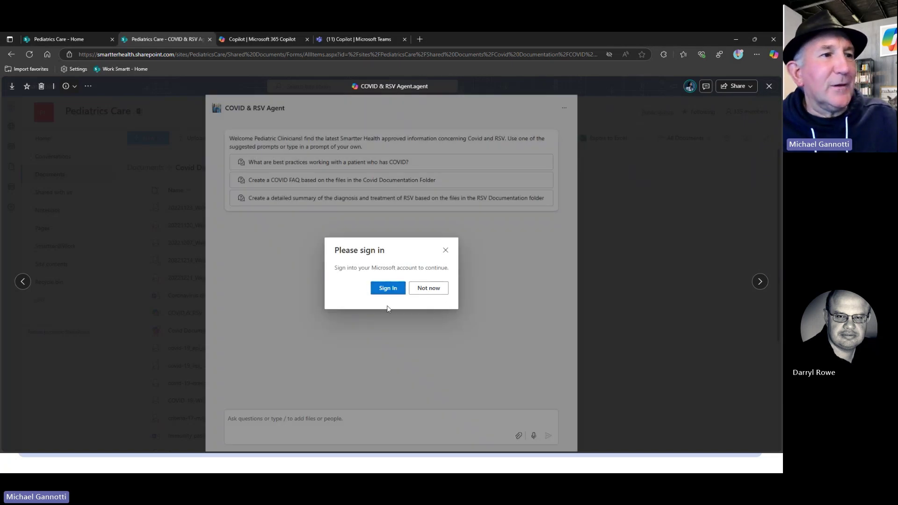
left_click(384, 289)
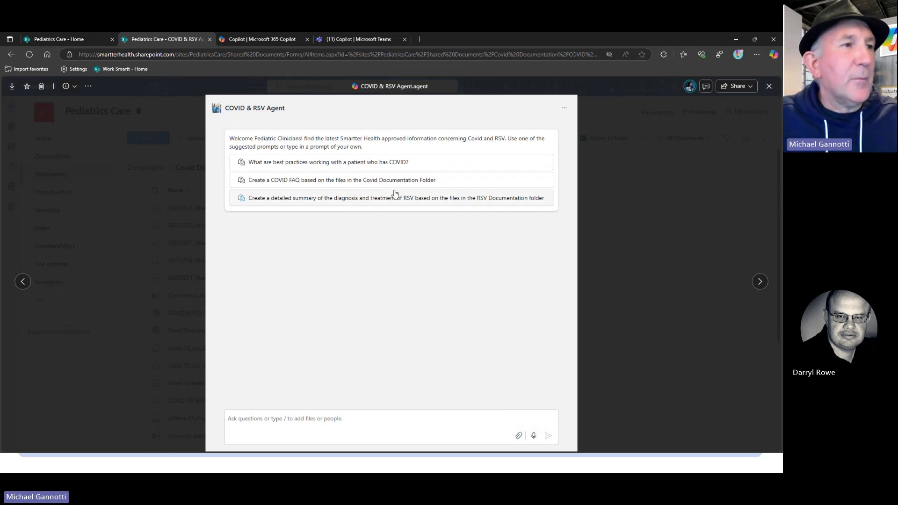
Submit the suggested prompt for a COVID FAQ based on the Covid Documentation Folder files and expand the answer's references for review
left_click(273, 186)
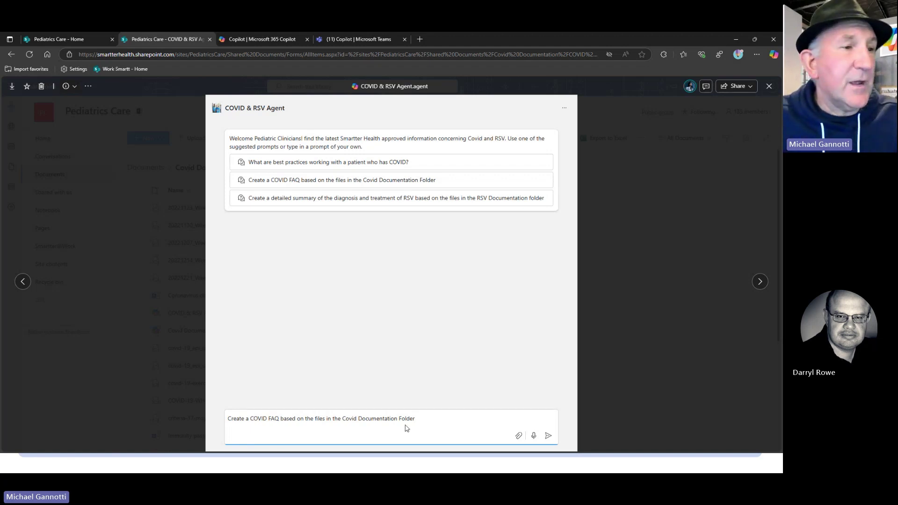
left_click(549, 436)
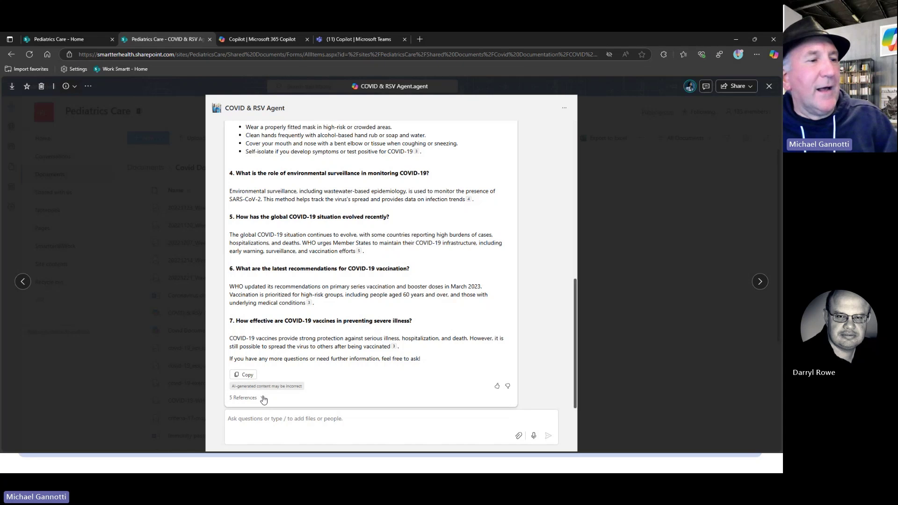
left_click(262, 398)
scroll(325, 366, "down", 3)
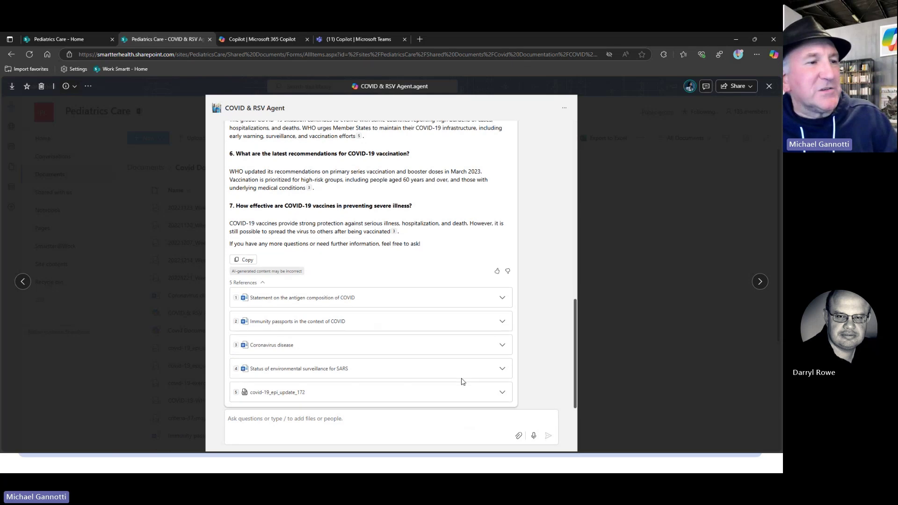
scroll(463, 369, "up", 2)
scroll(461, 362, "up", 2)
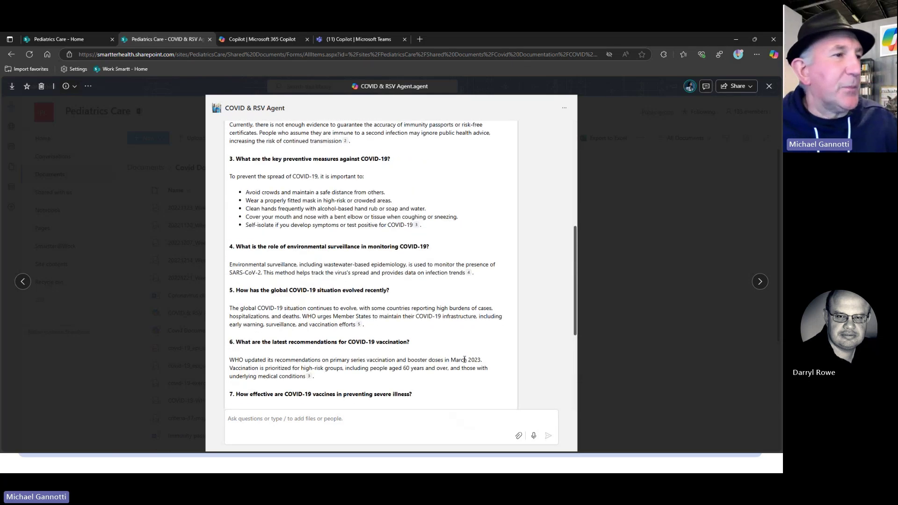
scroll(458, 361, "down", 5)
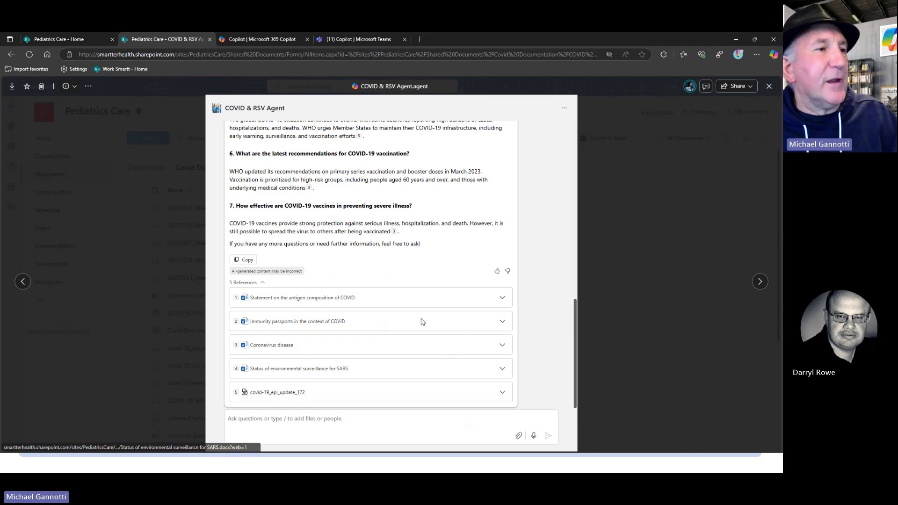
scroll(402, 322, "up", 5)
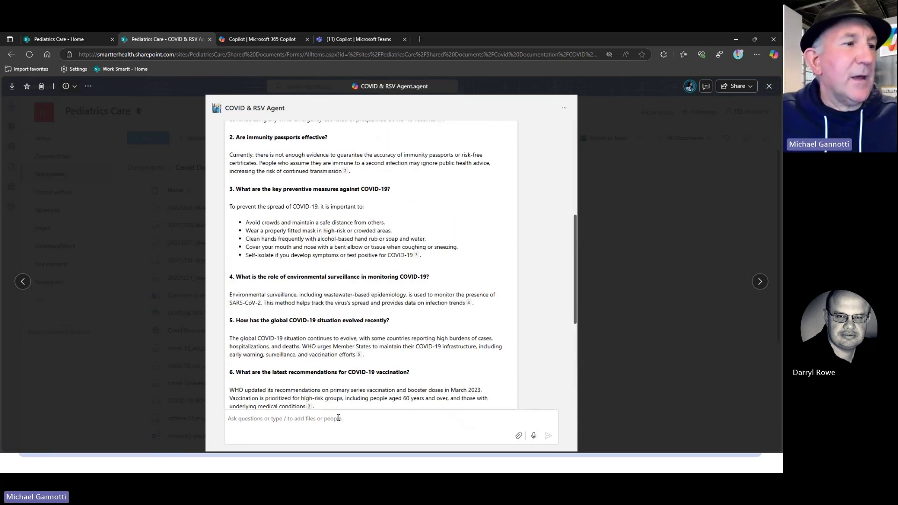
Ask the agent "Describe in detail treatment for COVID"
left_click(353, 423)
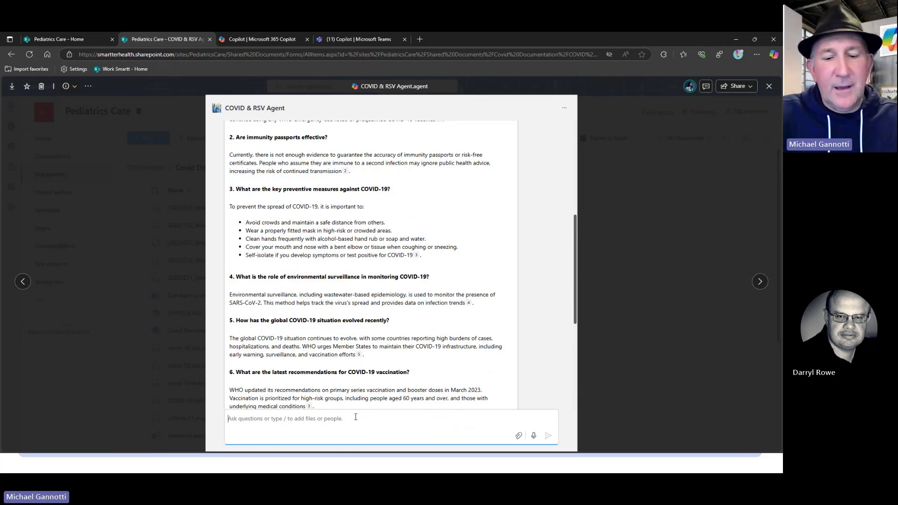
type("Des")
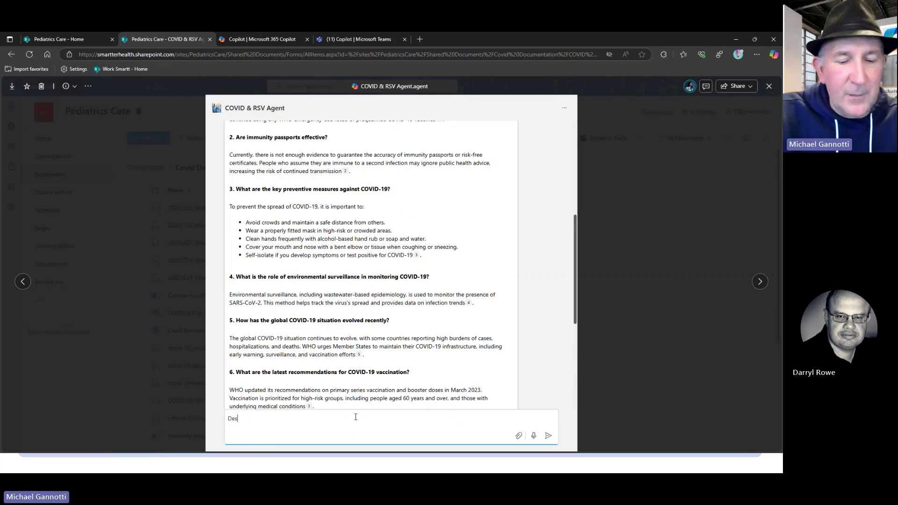
type("cribe i")
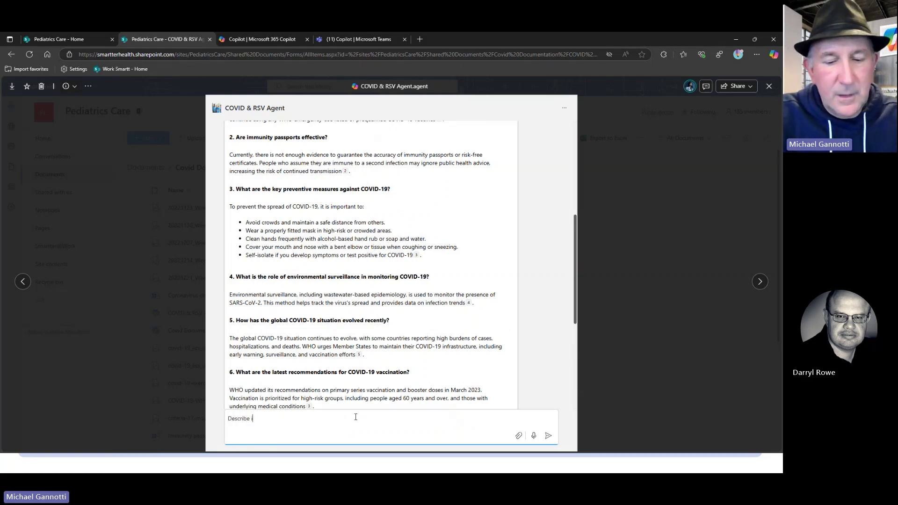
type("n det")
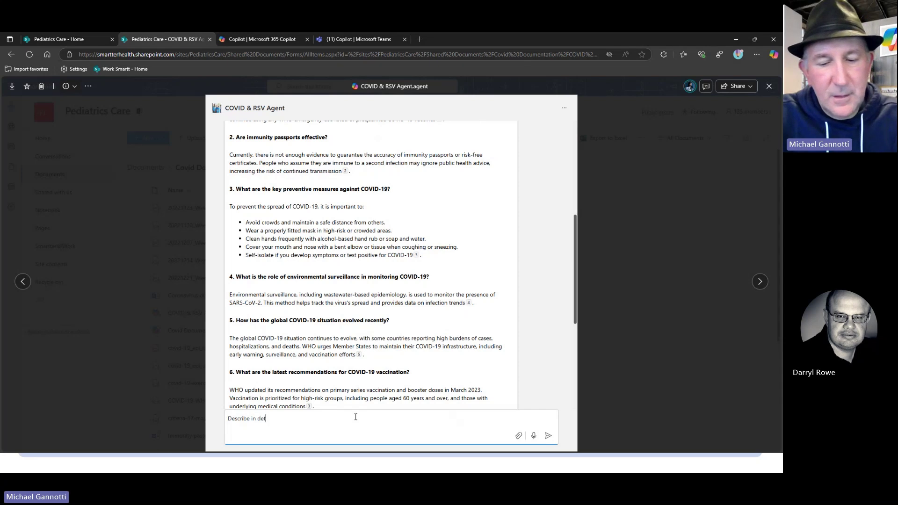
type("ail trea")
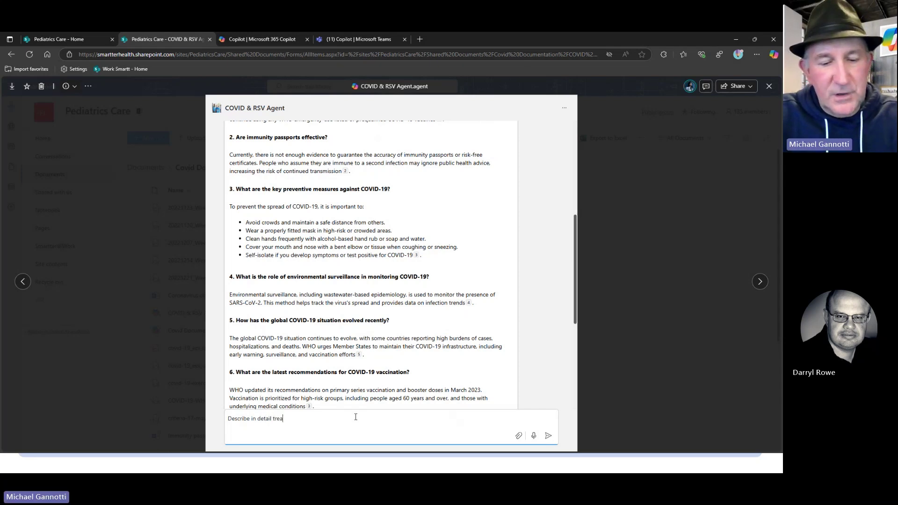
type("tment for ")
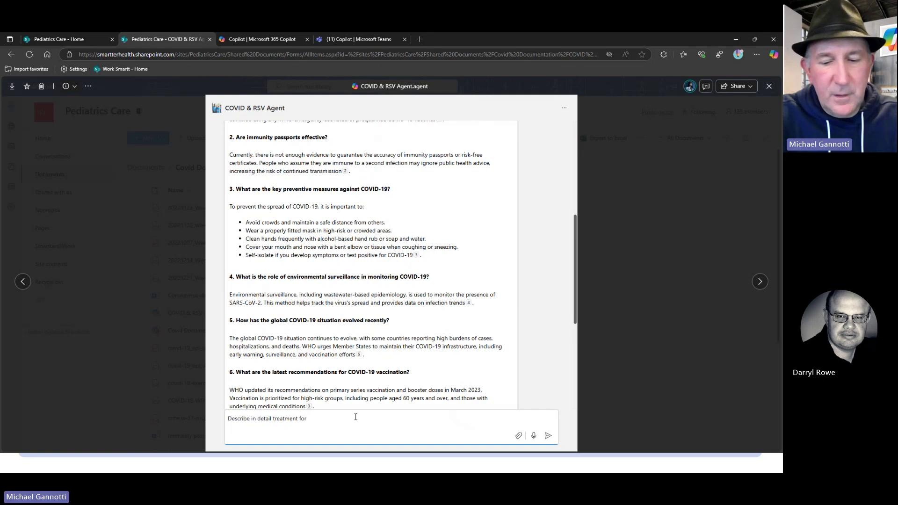
type("COVID")
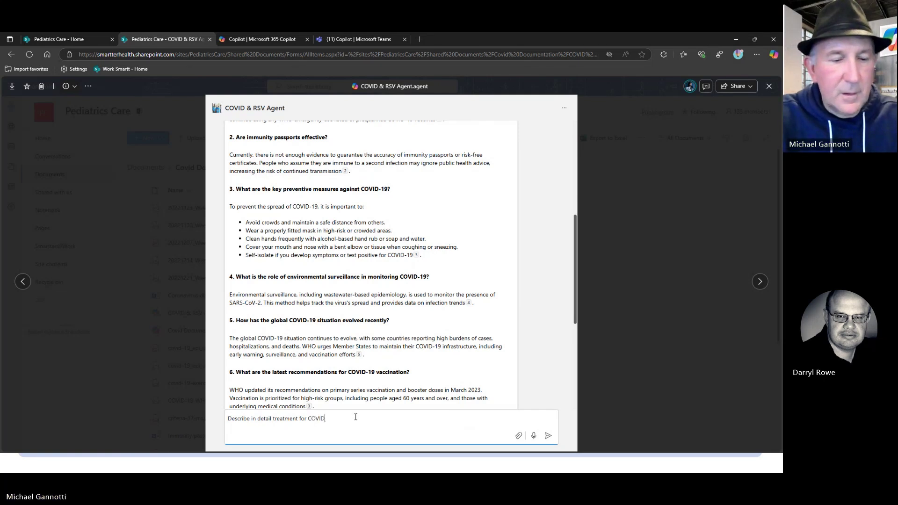
key("Return")
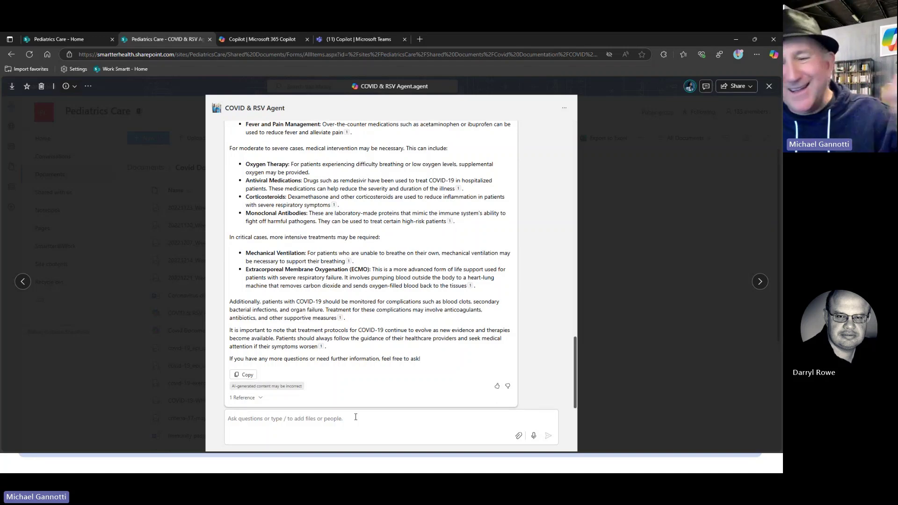
Ask the agent "Translate the treatment for COVID into Spanish"
left_click(356, 416)
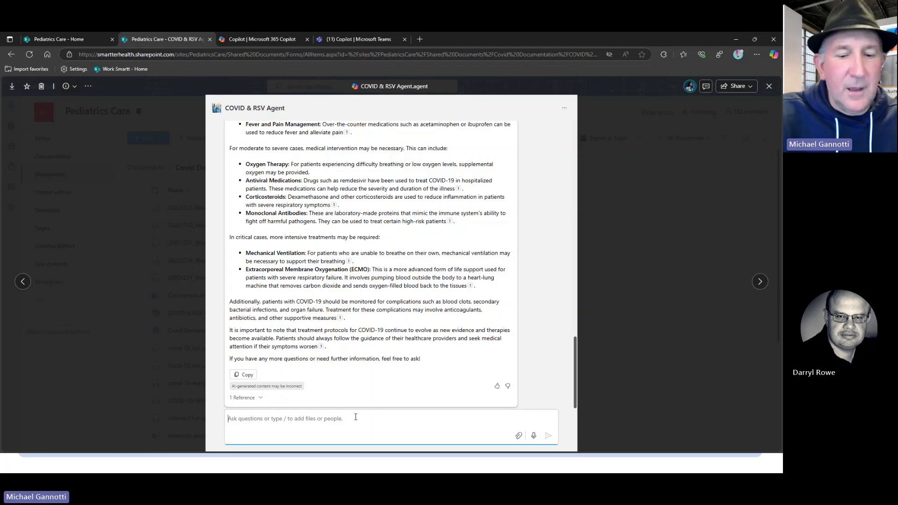
type("Transla")
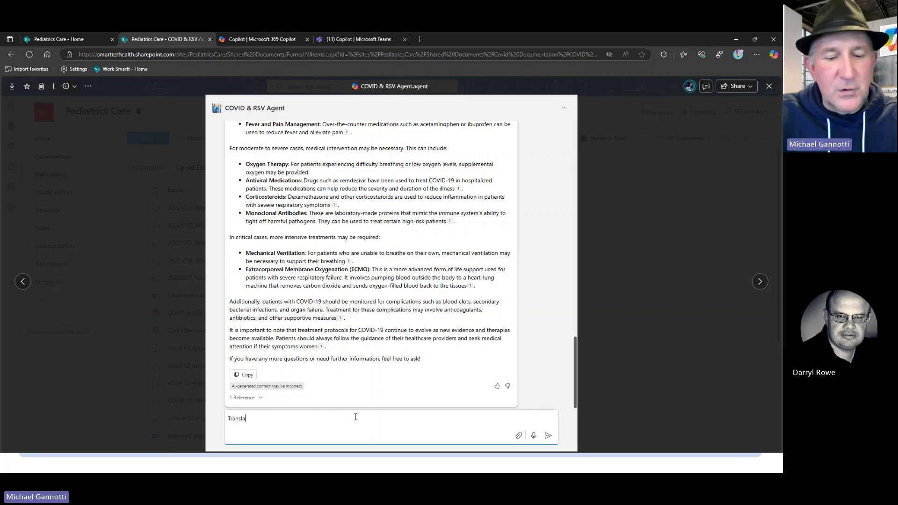
type("te the")
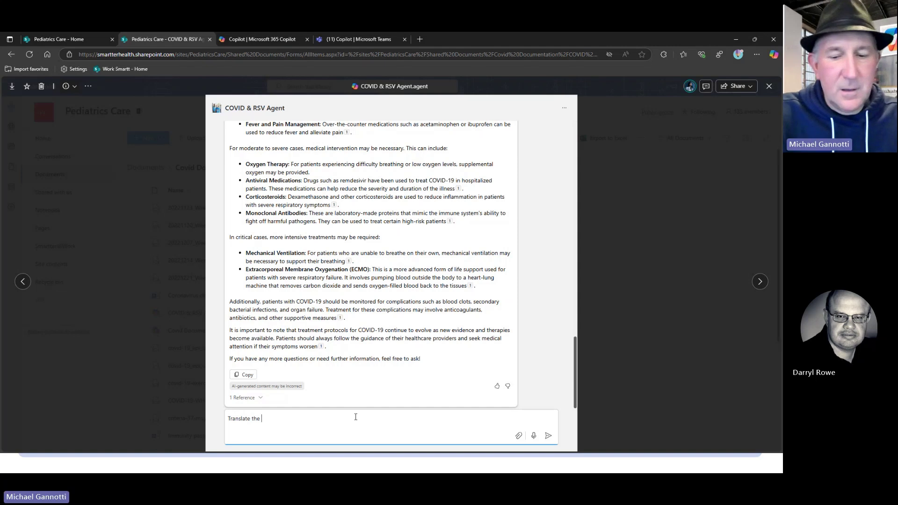
type("C")
key("BackSpace")
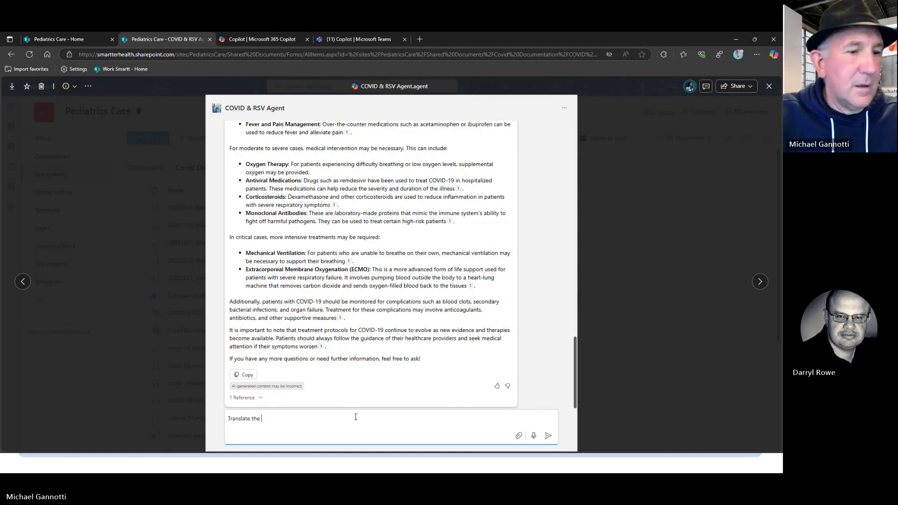
type("treatm")
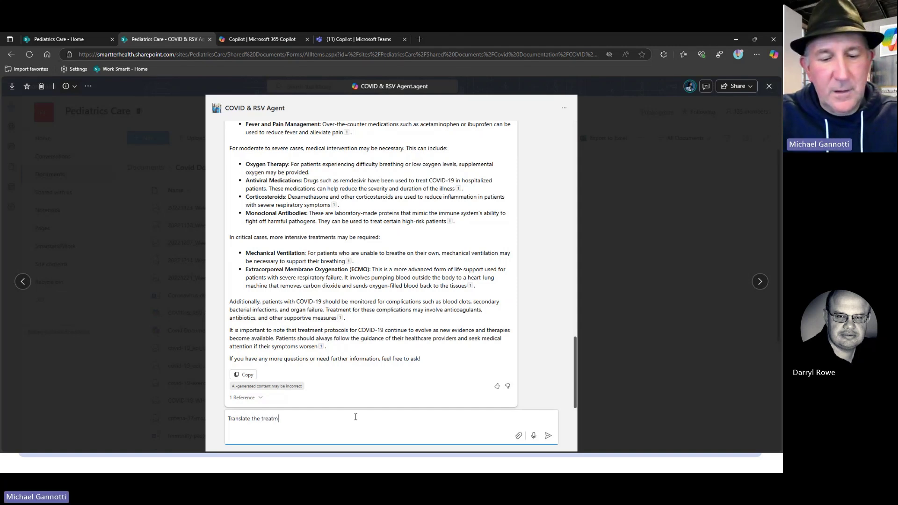
type("ent for ")
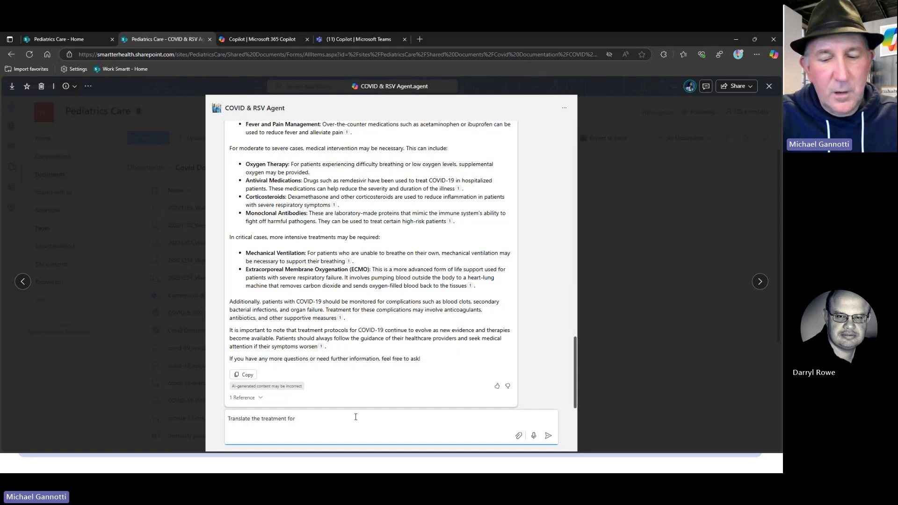
type("COVID")
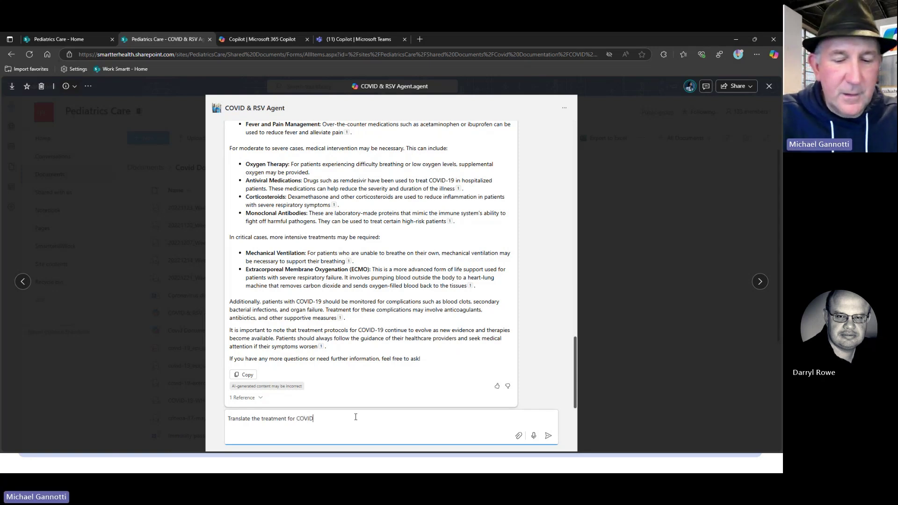
type(" into Spanish")
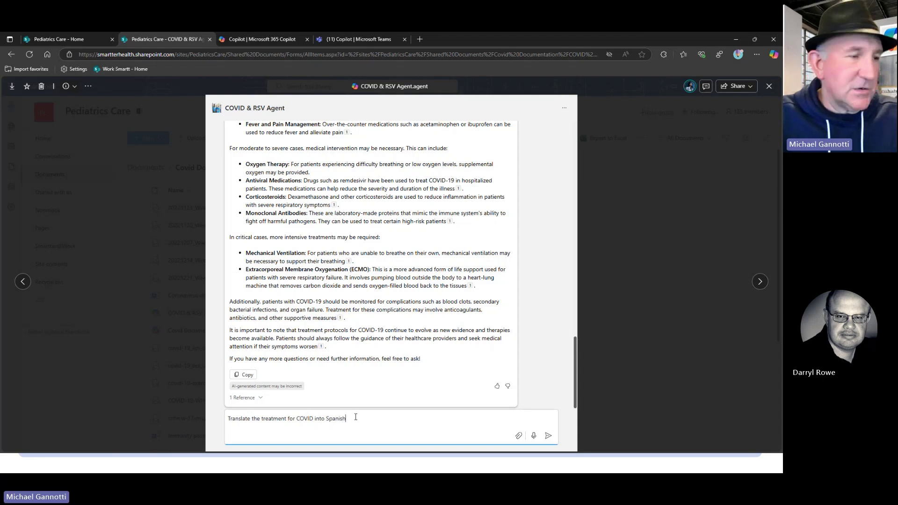
key("Return")
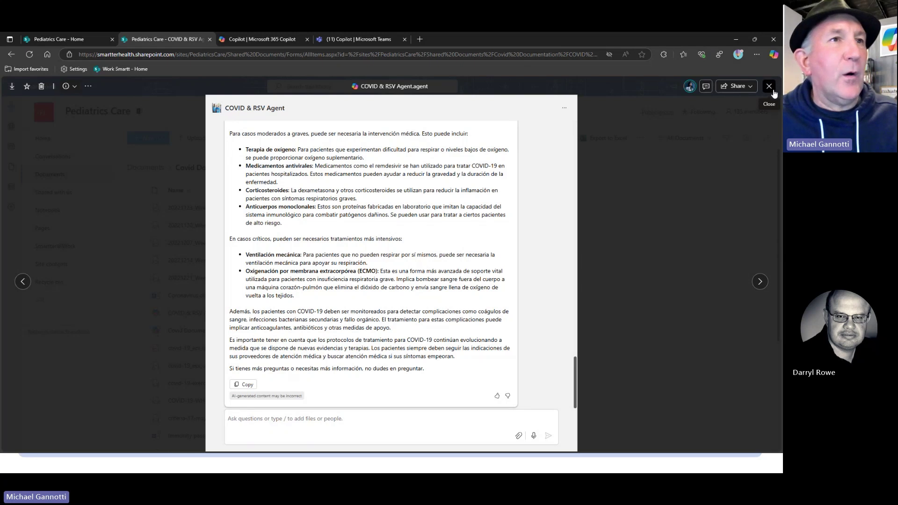
View the sharing options of the COVID & RSV Agent and close the agent
left_click(744, 86)
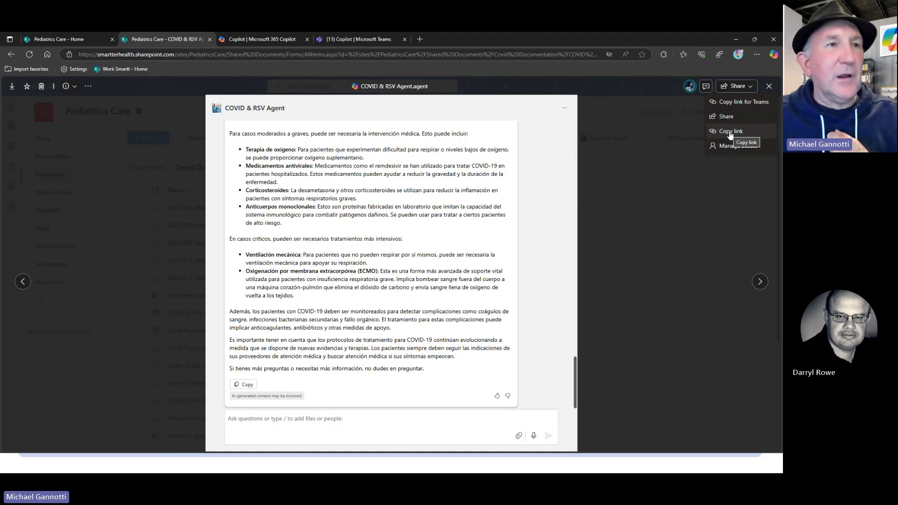
left_click(769, 87)
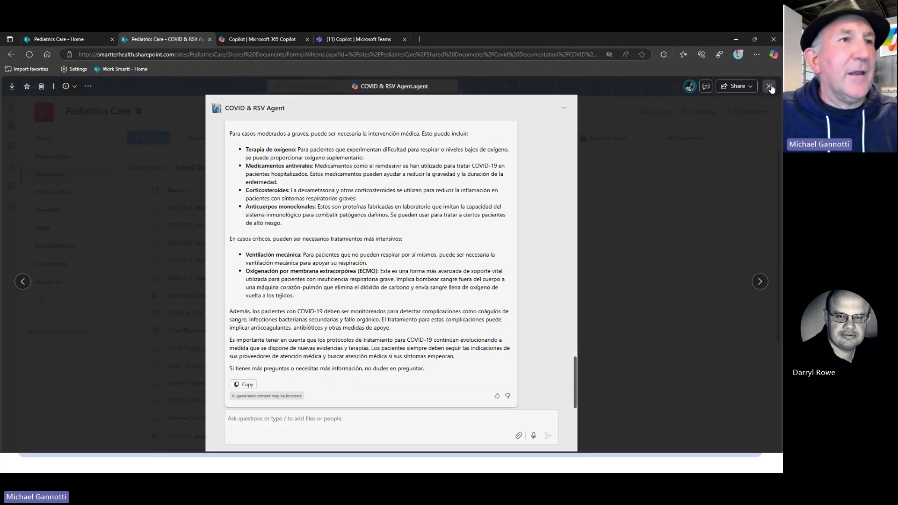
left_click(770, 87)
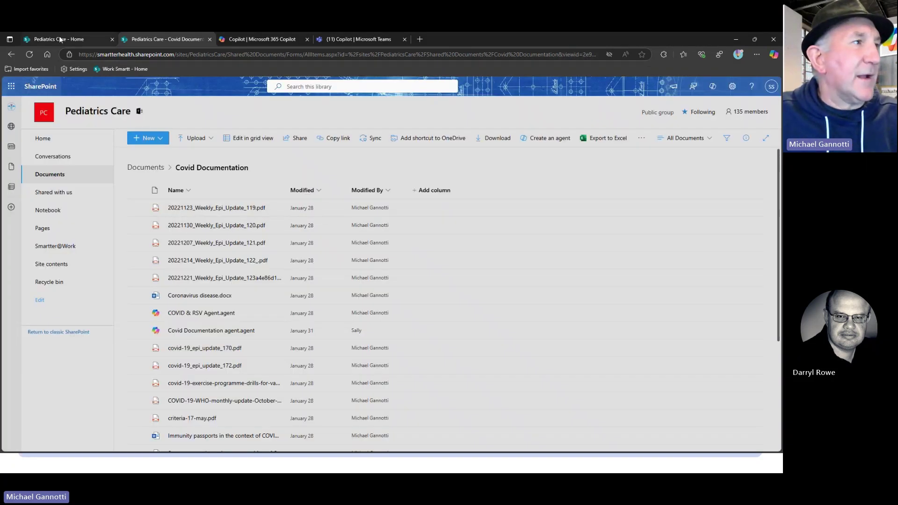
Go to the Pediatrics Care home page and close its Settings pane to view the agent link
left_click(59, 39)
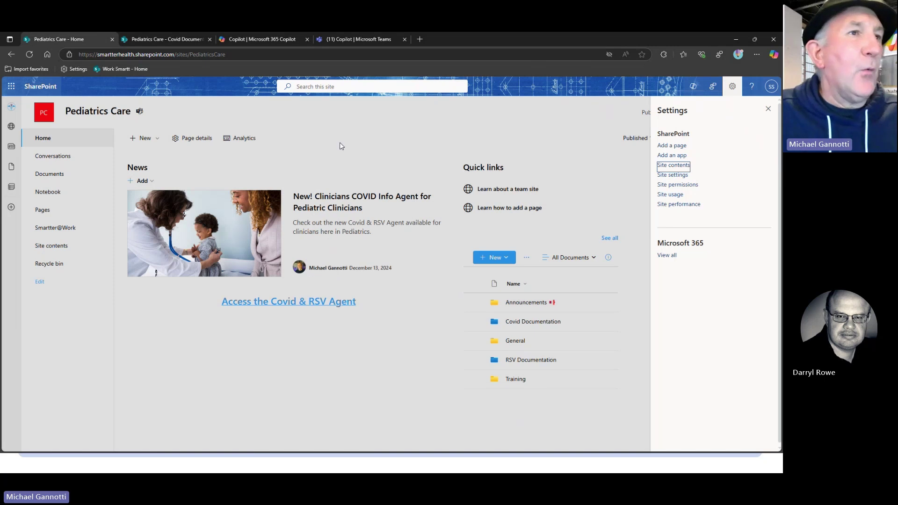
left_click(768, 109)
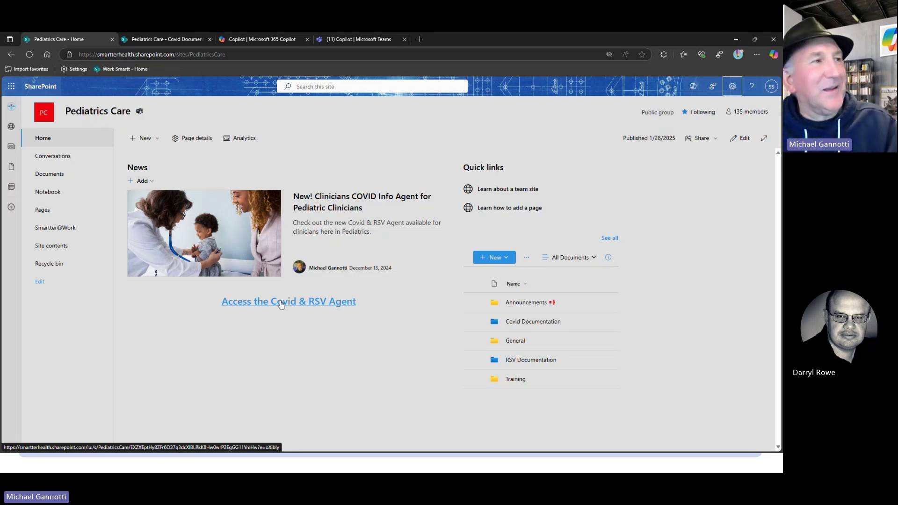
Return to the Covid Documentation folder and create a new agent based on it
left_click(185, 40)
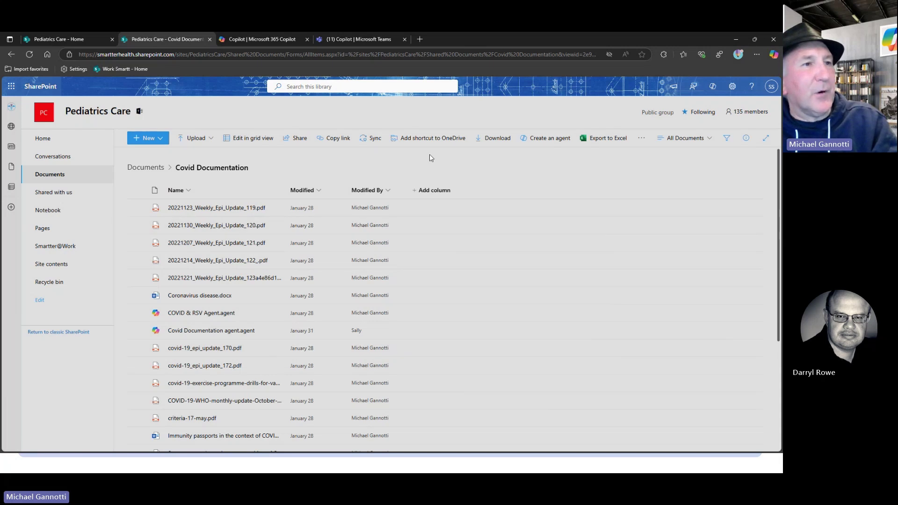
left_click(547, 143)
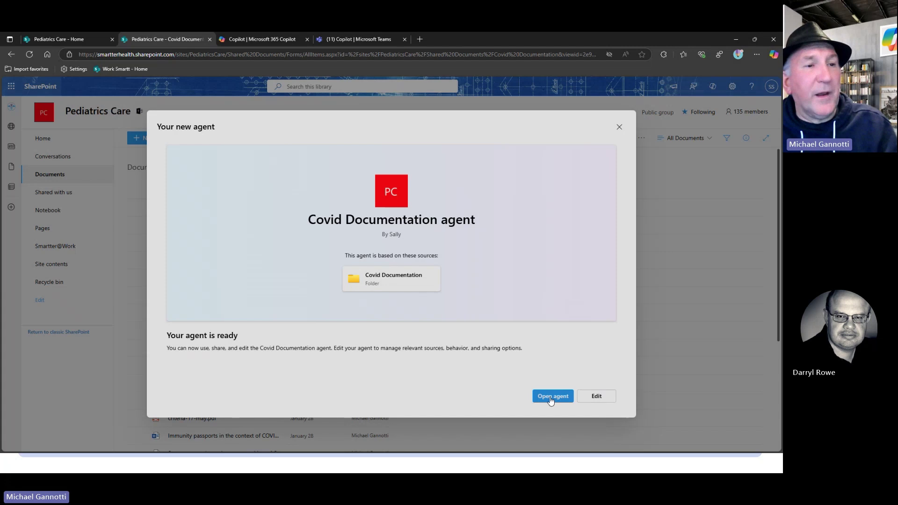
Open the new Covid Documentation agent for editing and sign in to its test chat
left_click(597, 397)
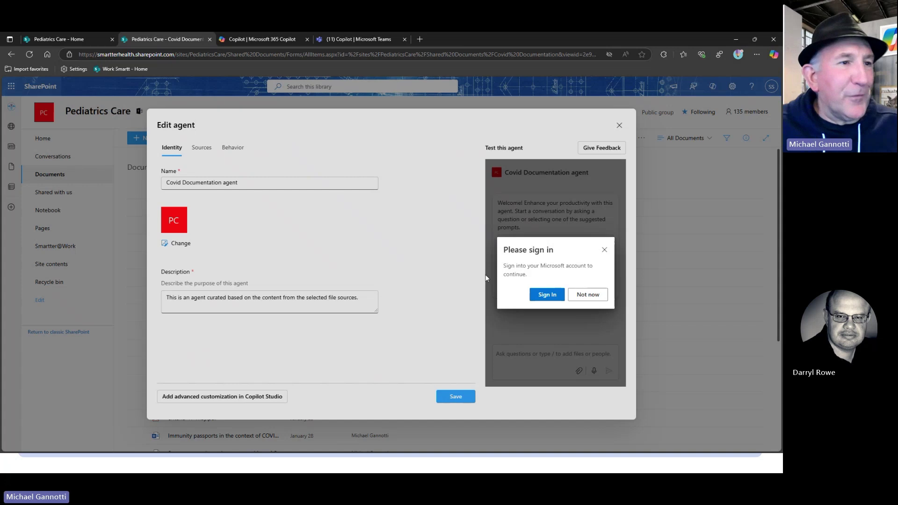
left_click(556, 300)
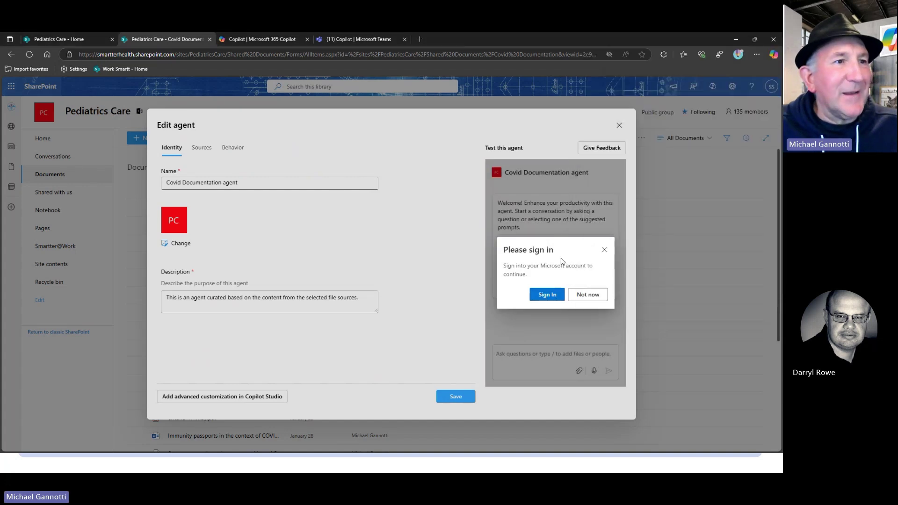
left_click(549, 295)
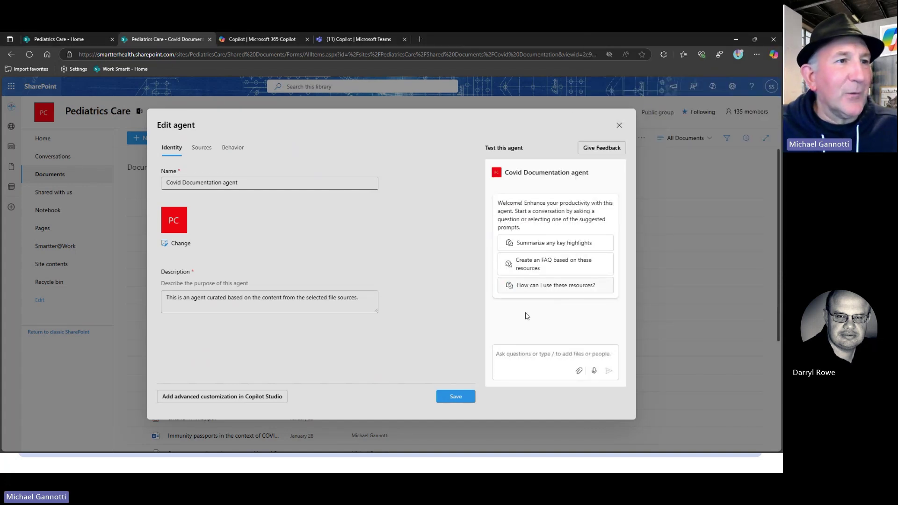
Rename the agent "Covid RSV Secret Agent"
left_click(257, 182)
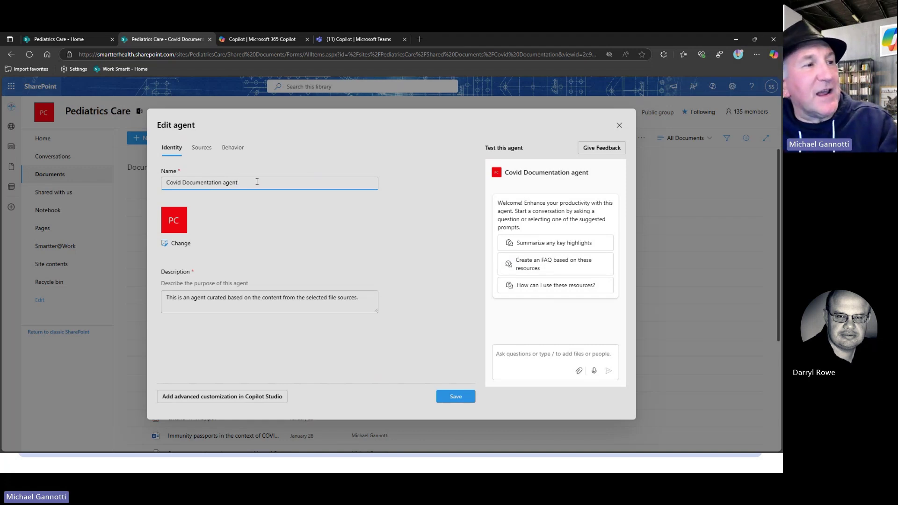
triple_click(257, 182)
left_click(243, 182)
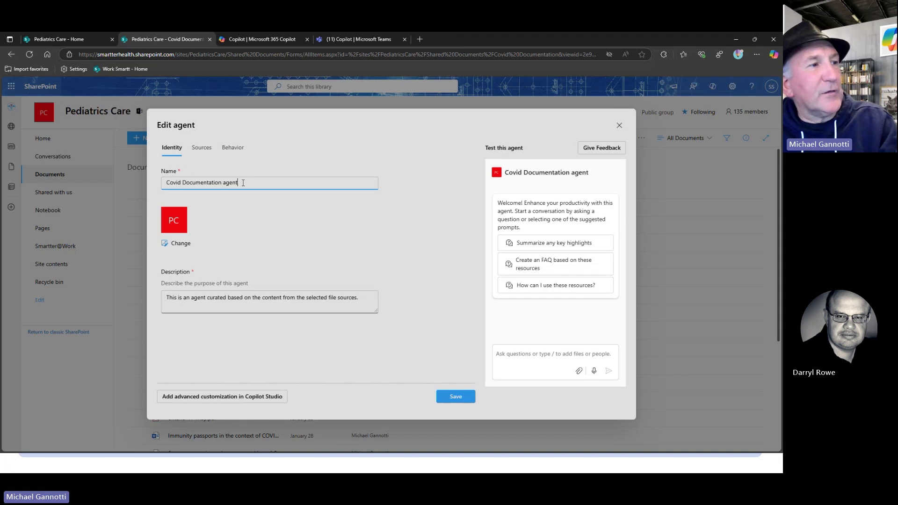
left_click(183, 182)
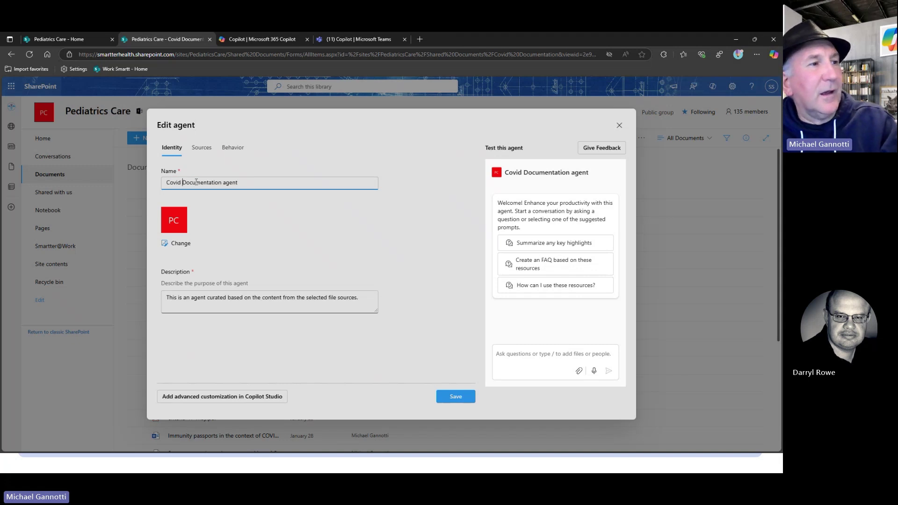
left_click(271, 181, "shift")
type("RSV")
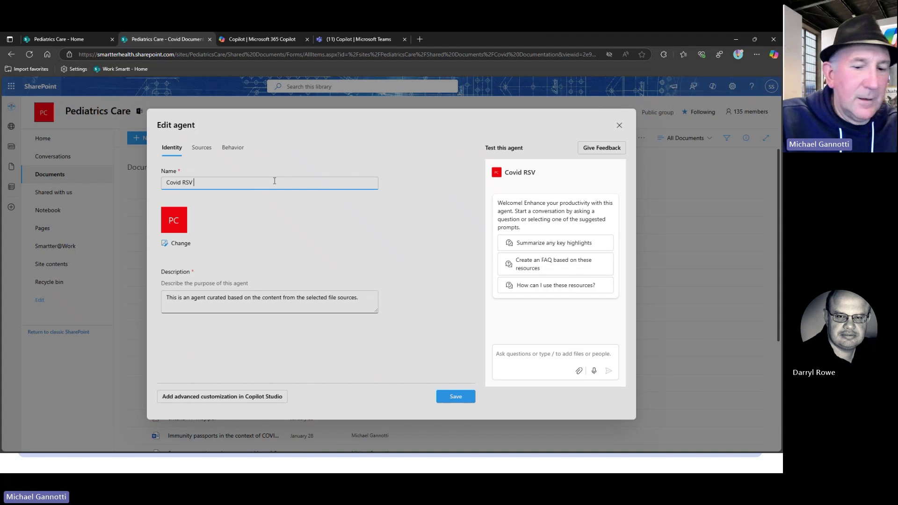
type(" Secret ")
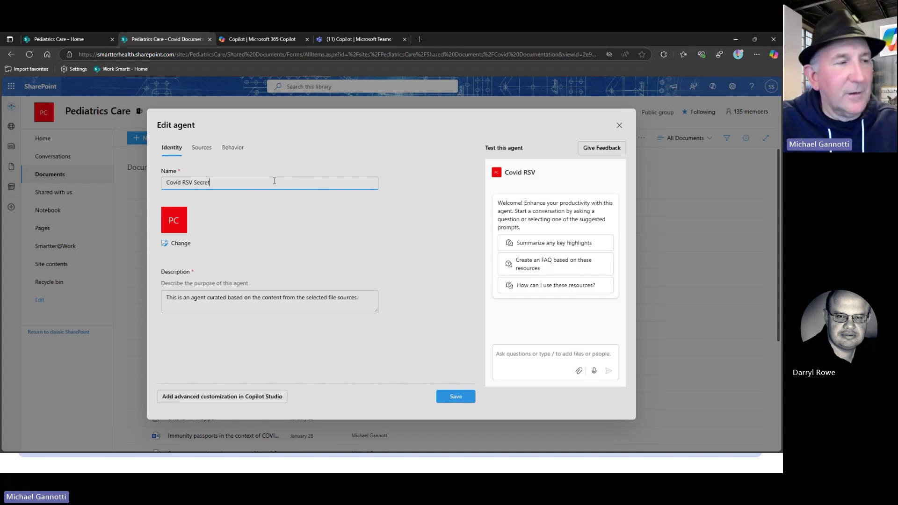
type("Ag")
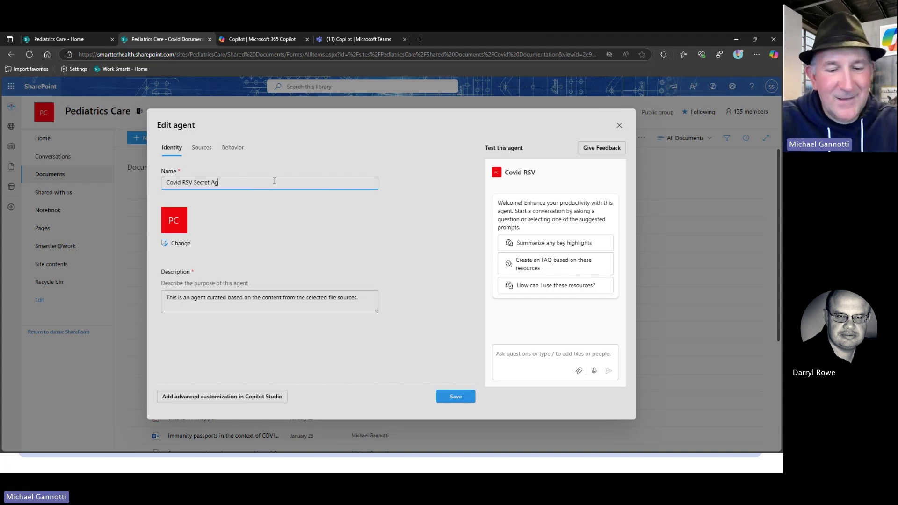
type("ent")
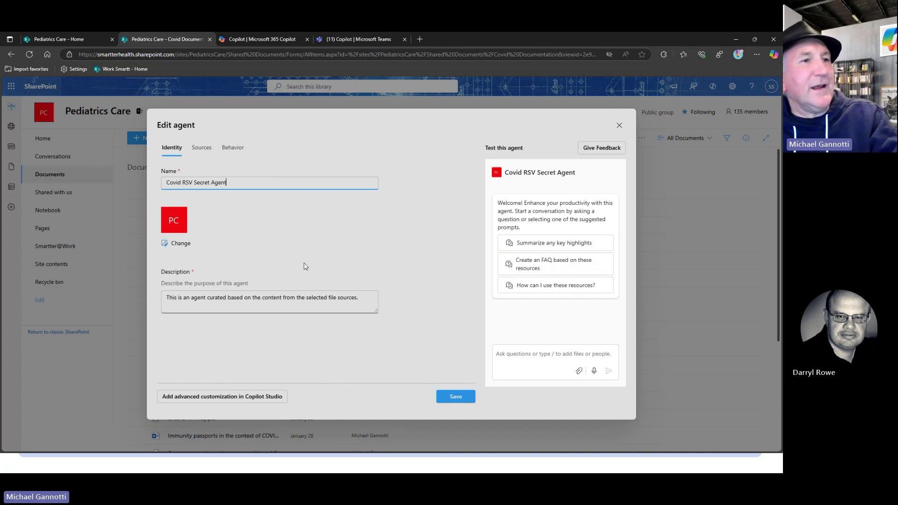
left_click(328, 250)
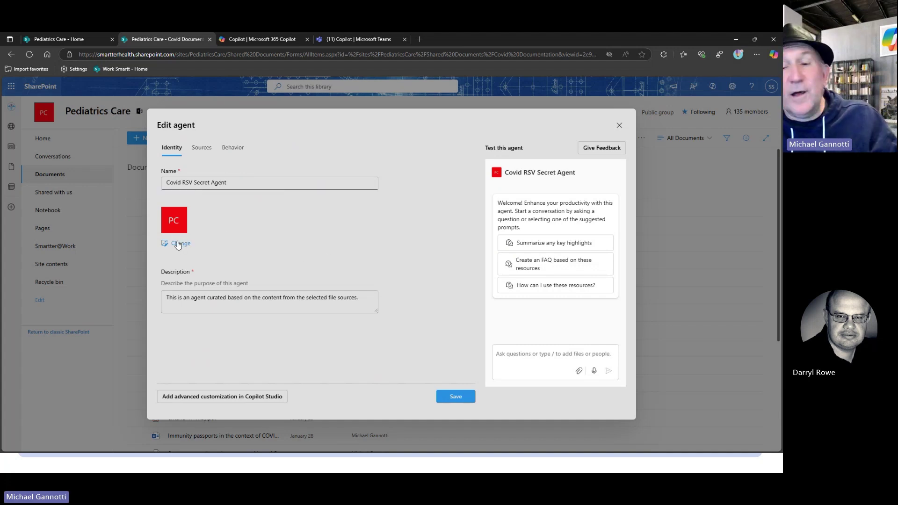
View the image file chooser for the agent's icon and close it without choosing a file
left_click(178, 244)
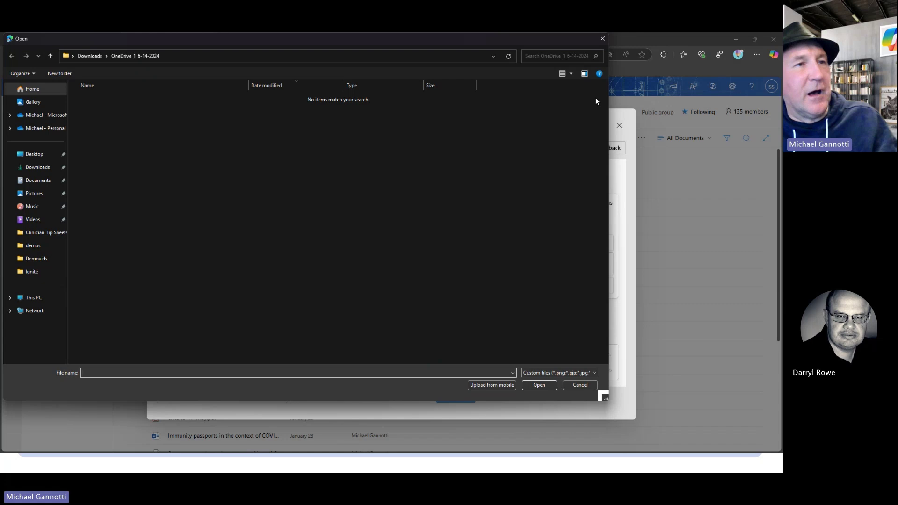
left_click(602, 38)
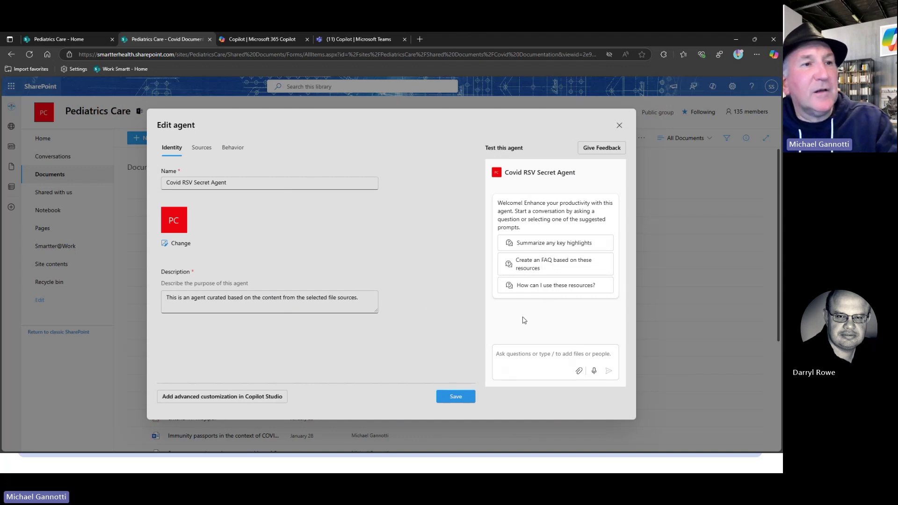
Test the agent with the starter prompt "Create an FAQ based on these resources" and read through the answer
left_click(543, 269)
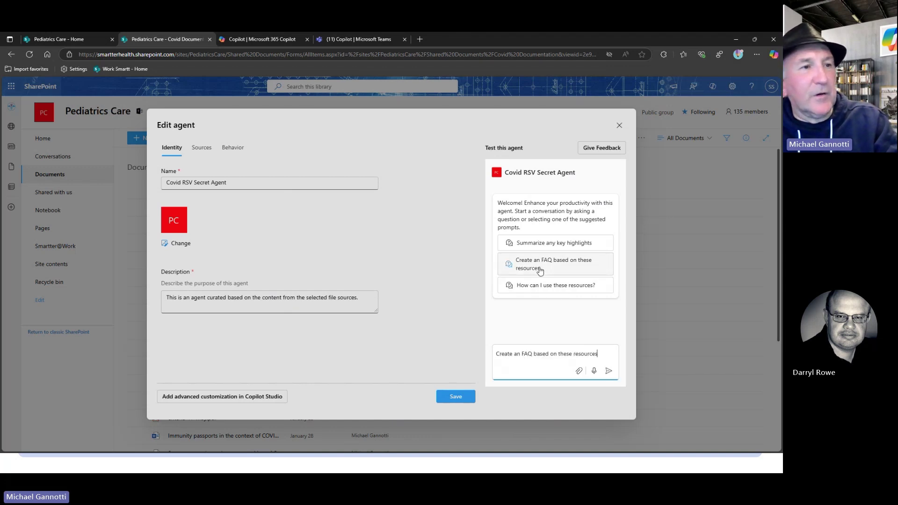
left_click(609, 370)
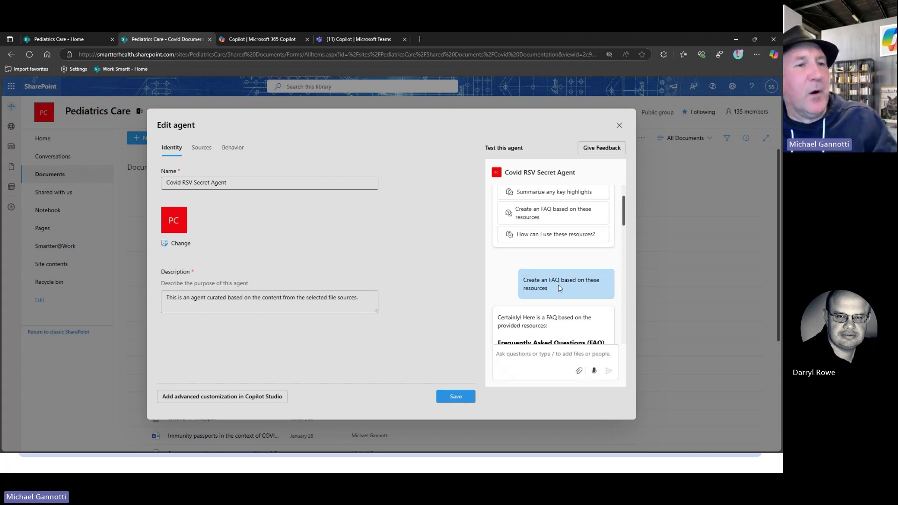
scroll(560, 287, "down", 2)
scroll(562, 294, "down", 10)
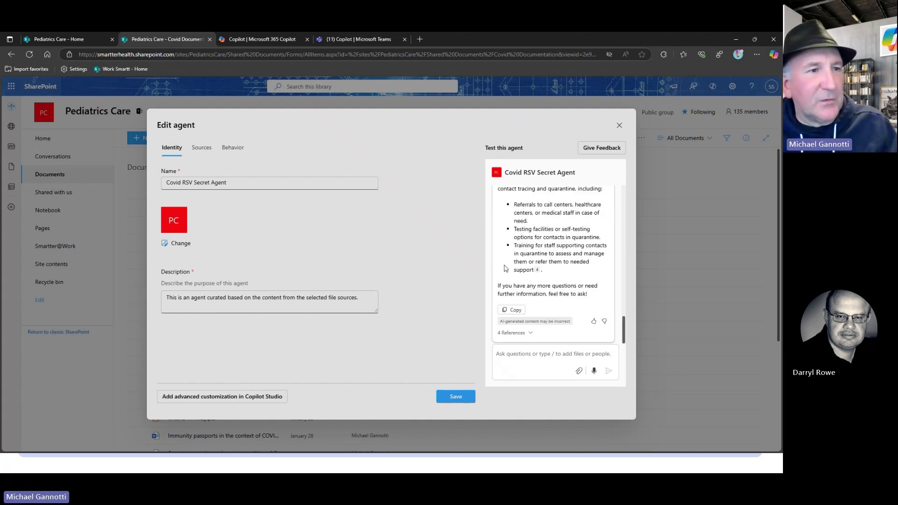
scroll(557, 223, "up", 3)
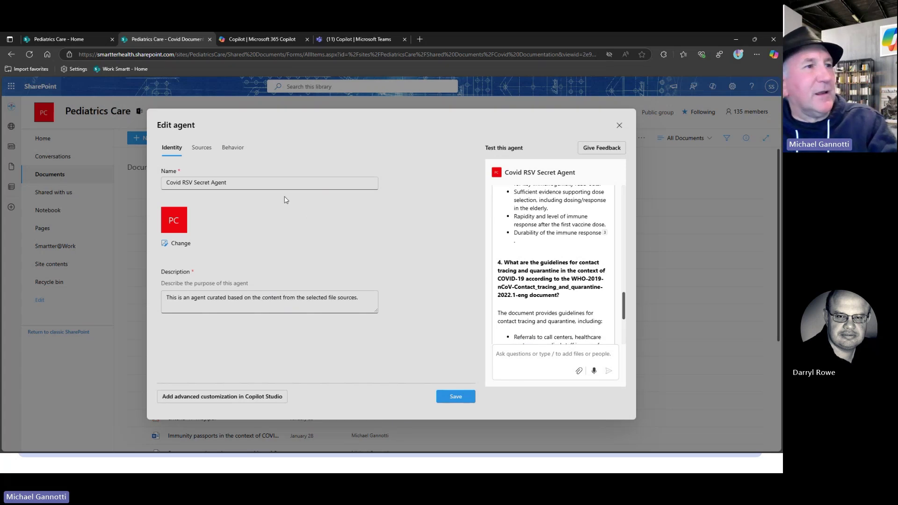
Examine the agent's knowledge sources, including the site search and the sourcing options for the Pediatrics Care site
left_click(205, 148)
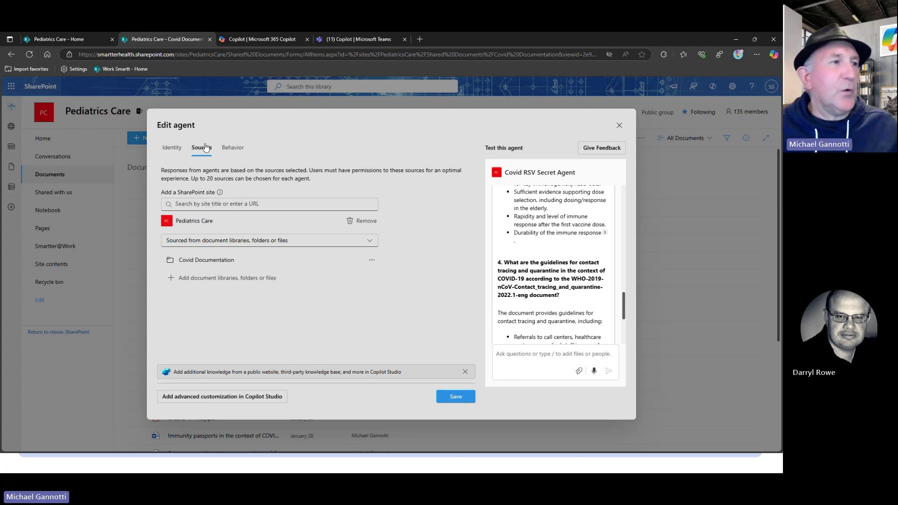
left_click(210, 200)
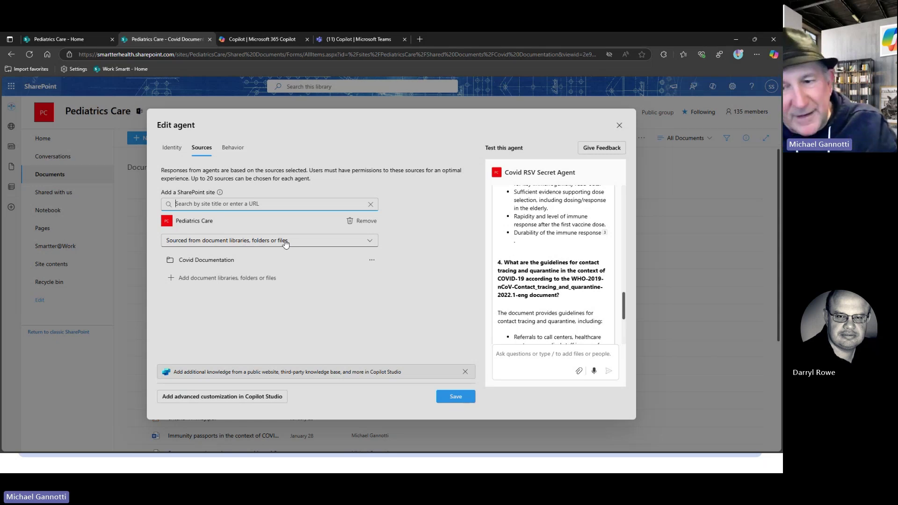
left_click(322, 243)
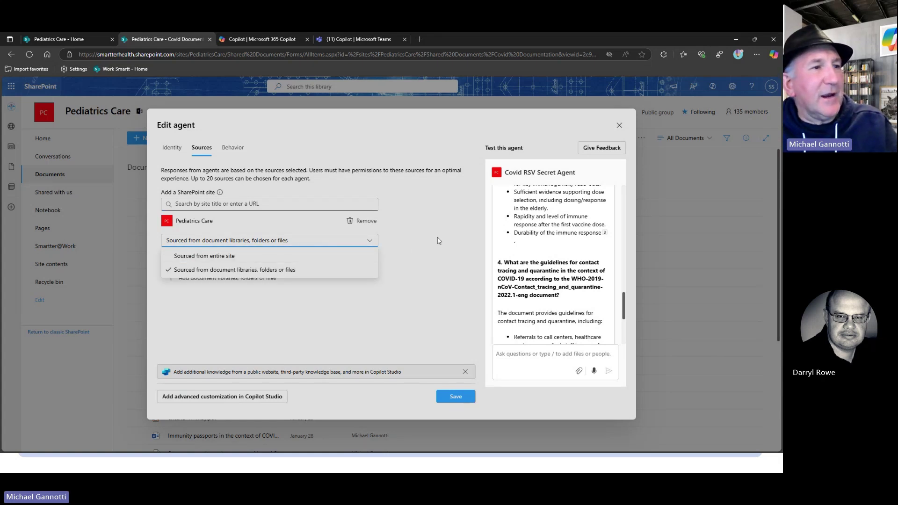
left_click(416, 251)
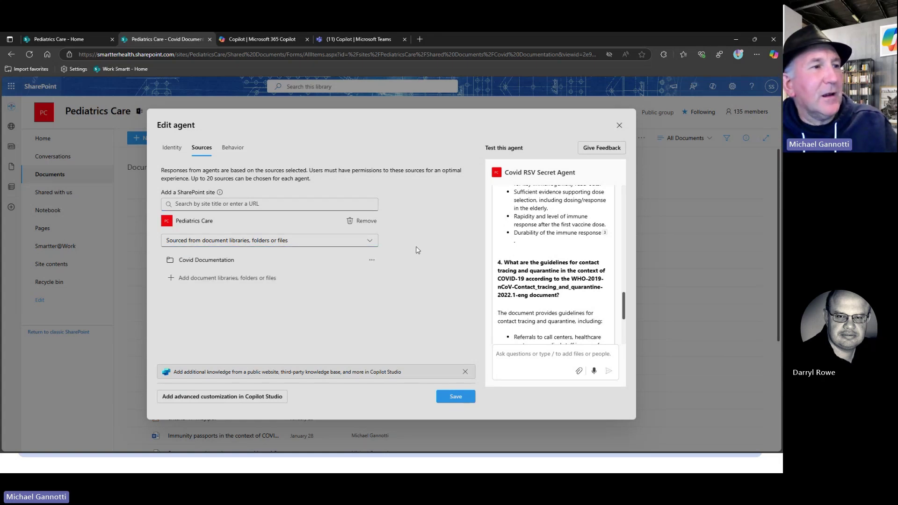
Browse the Pediatrics Care document library and add the RSV Documentation folder as a source for the agent
left_click(215, 279)
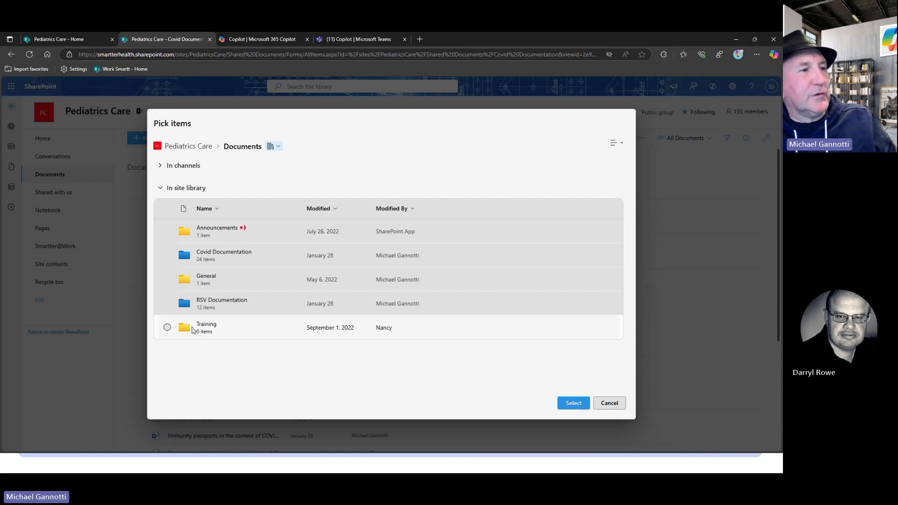
left_click(191, 147)
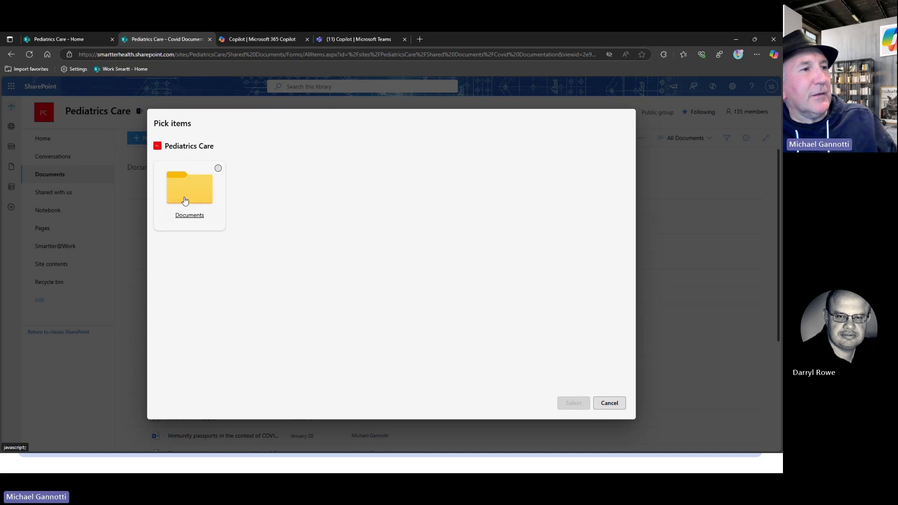
left_click(185, 202)
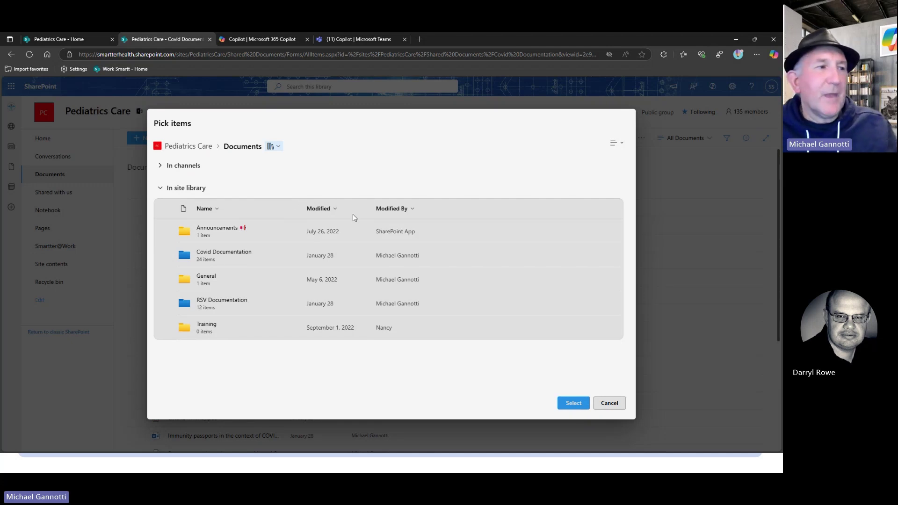
left_click(226, 302)
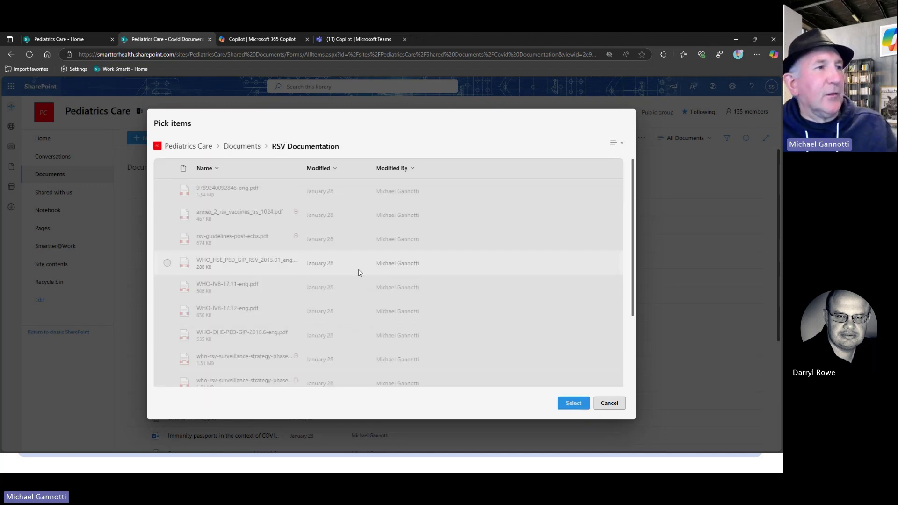
left_click(167, 240)
left_click(168, 239)
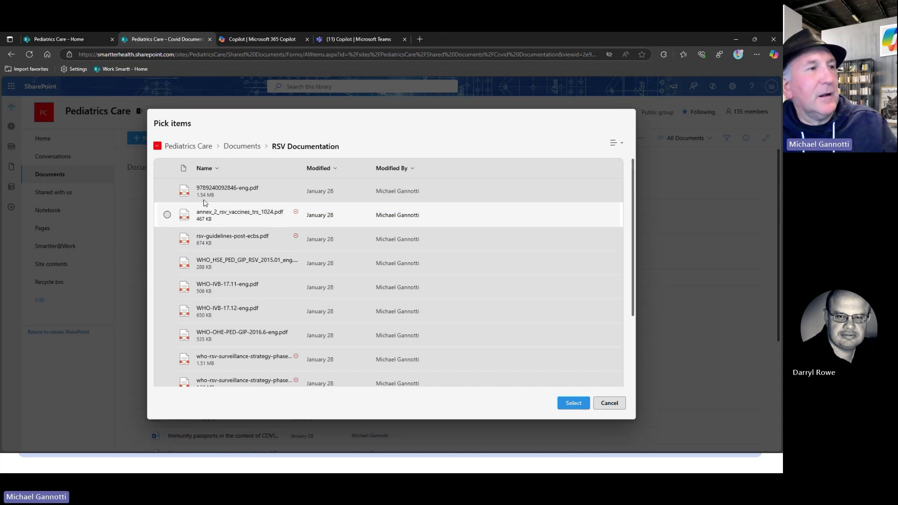
left_click(251, 149)
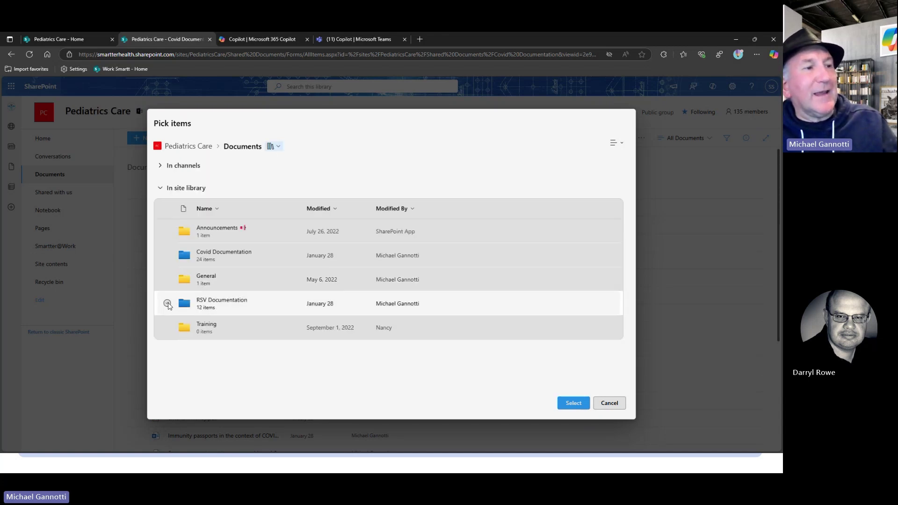
left_click(168, 304)
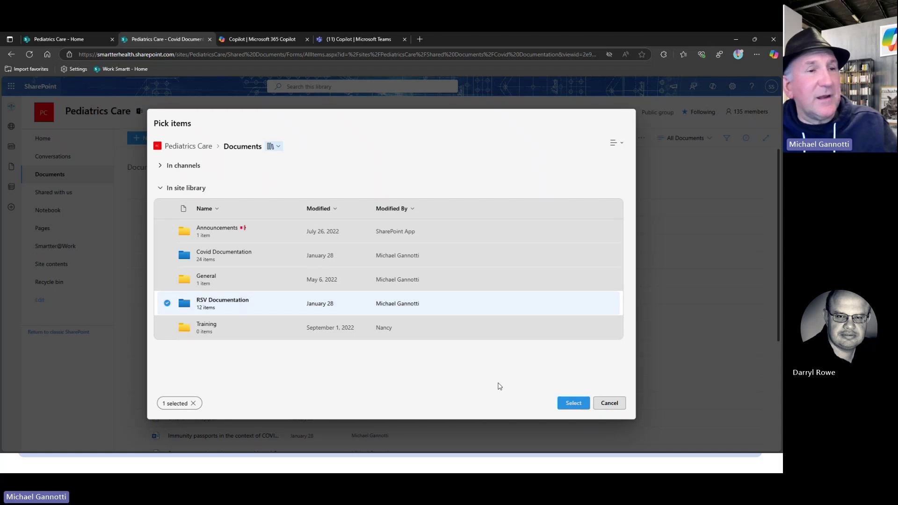
left_click(561, 398)
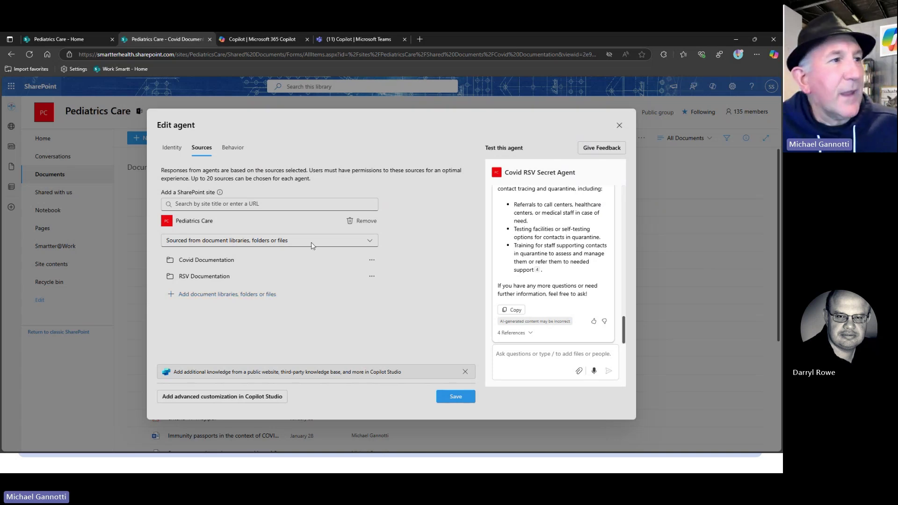
Change the opening of the agent's welcome message to "Welcome Clinicians!"
left_click(233, 147)
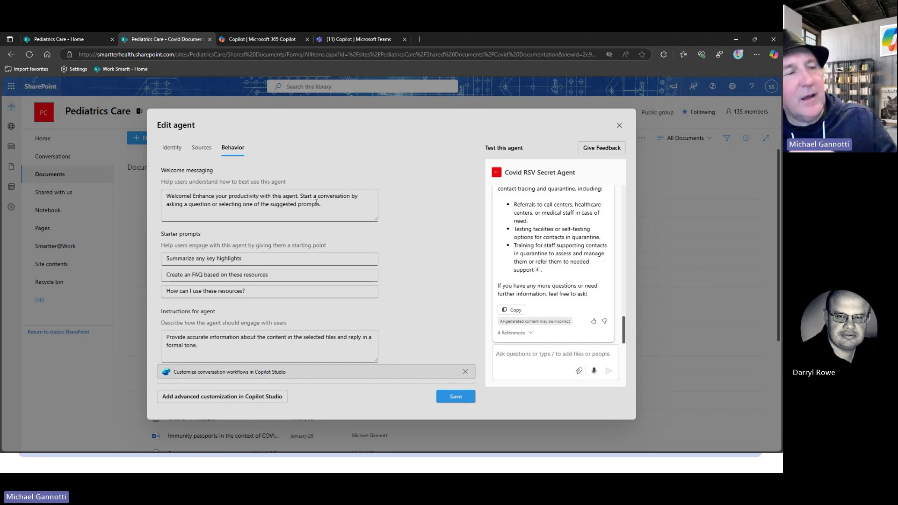
left_click(192, 196)
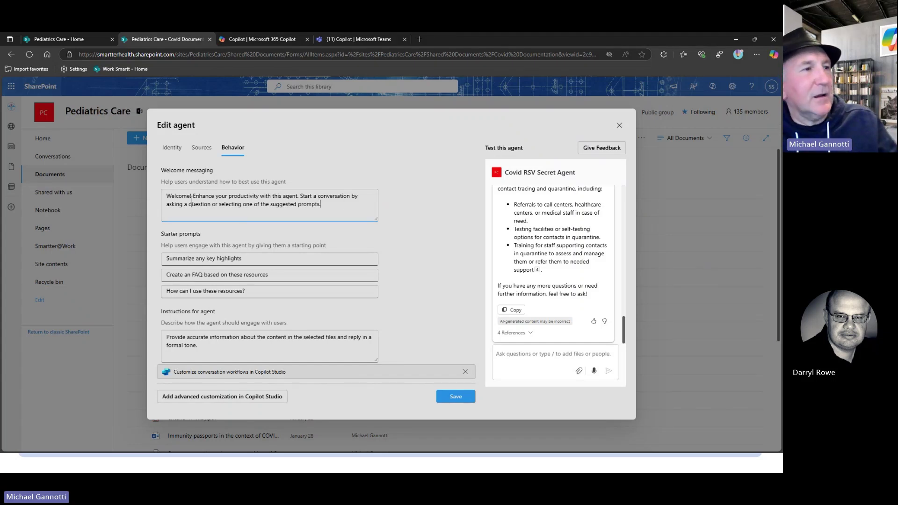
key("shift+Left")
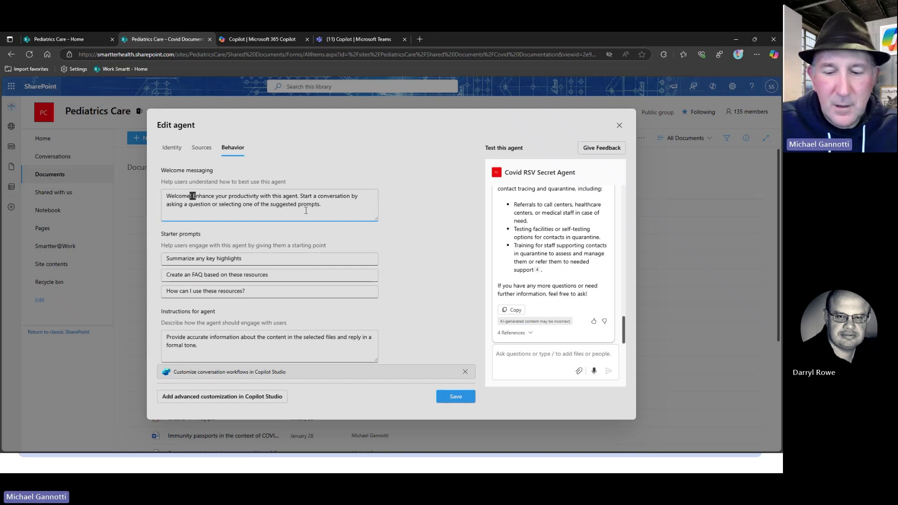
key("BackSpace")
type("Cl")
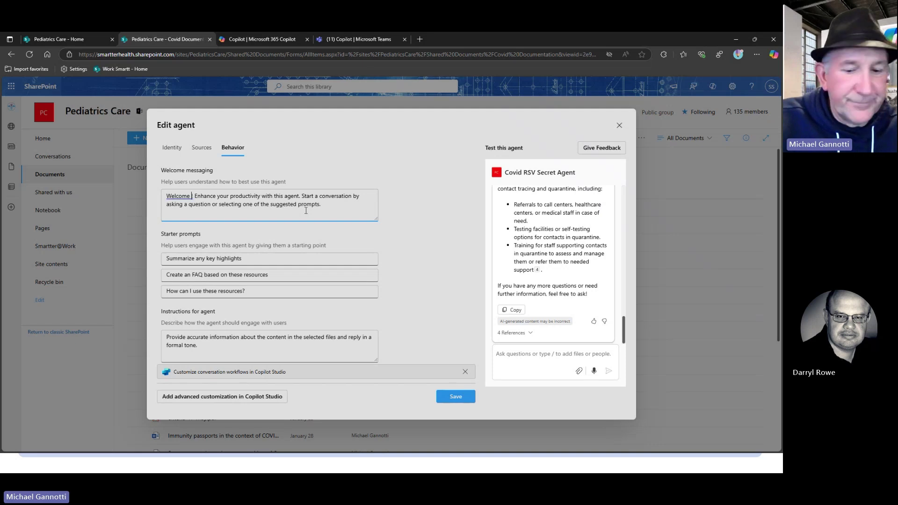
type("i")
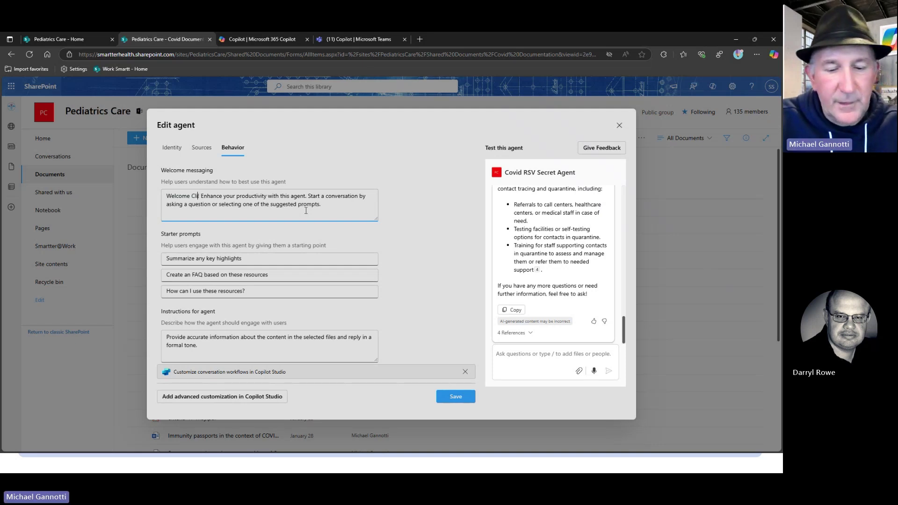
type("nicians!")
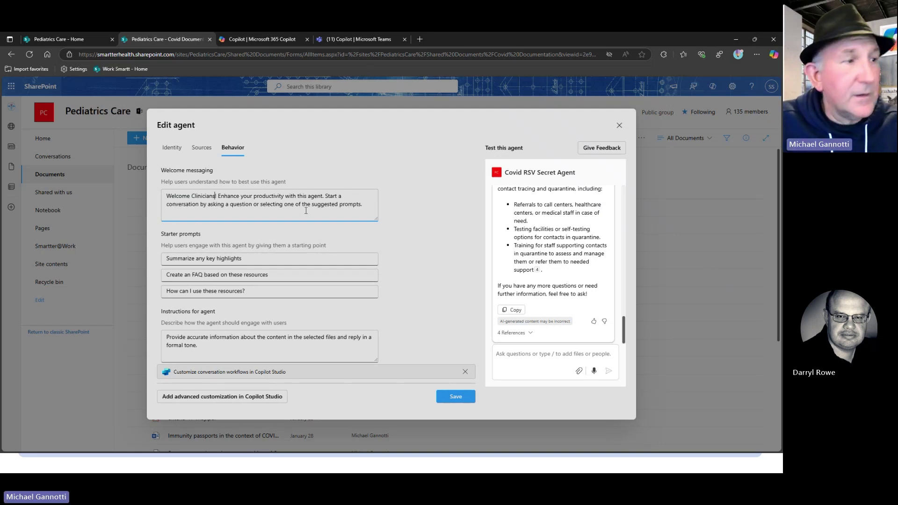
Check the updated "Welcome Clinicians!" greeting at the start of the agent's test conversation
left_click(340, 233)
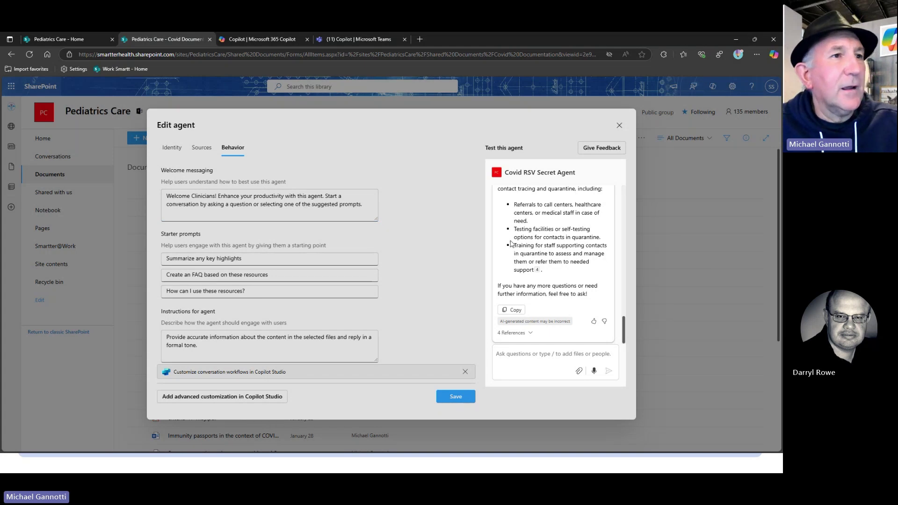
scroll(524, 245, "up", 10)
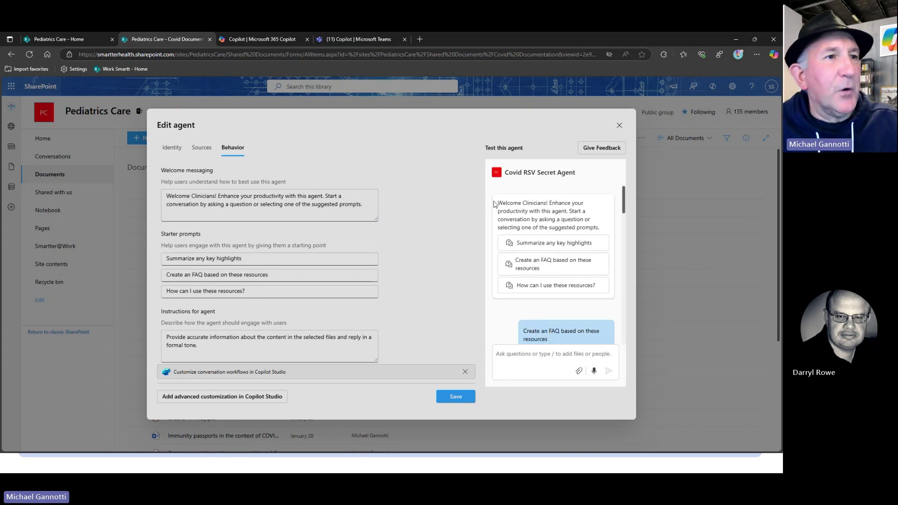
left_click_drag(498, 203, 541, 203)
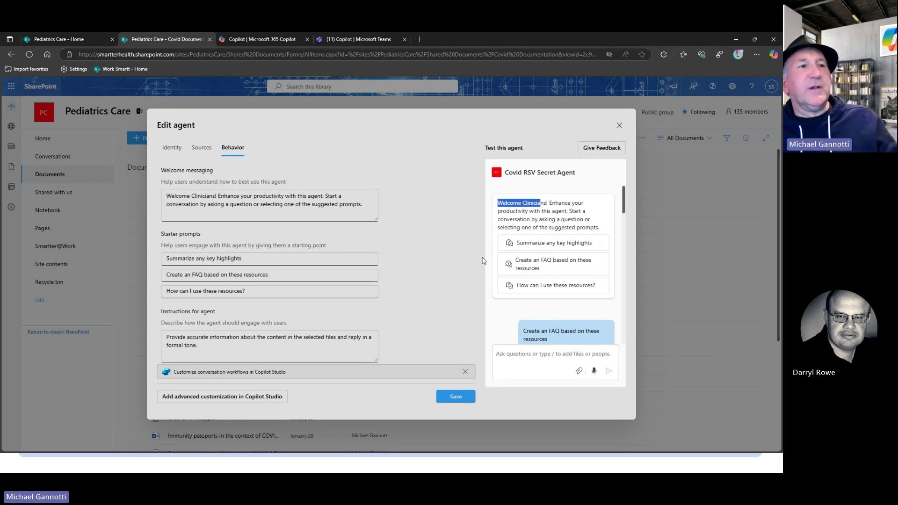
left_click(455, 210)
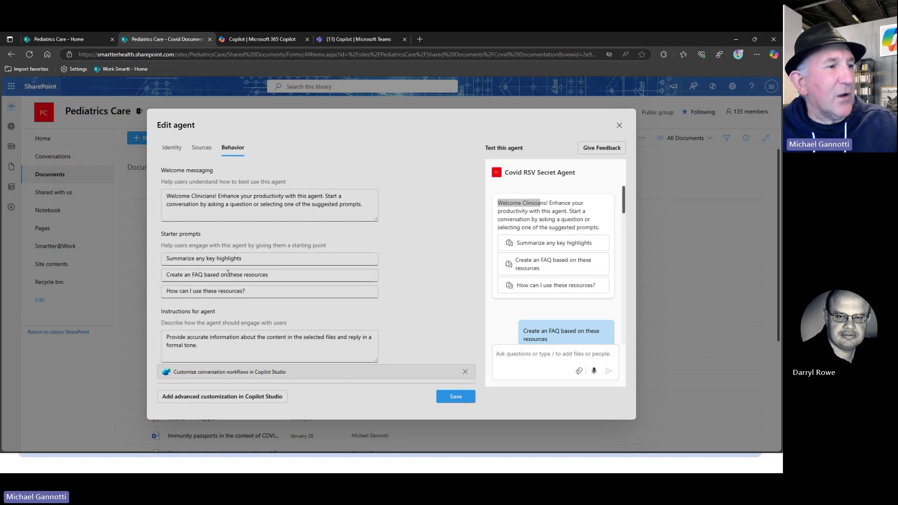
Change the second starter prompt to "Create an FAQ based on the documents in the RSV Documentation folder"
left_click_drag(228, 275, 314, 278)
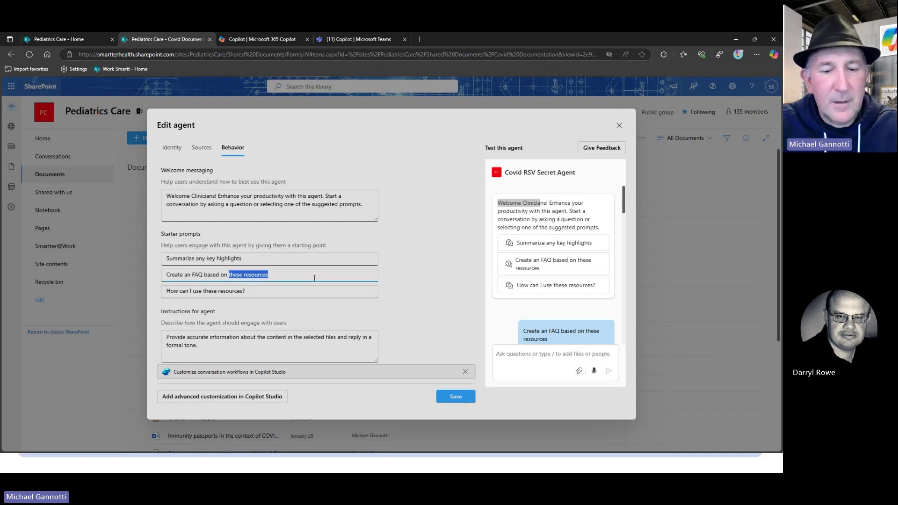
type("the docueme")
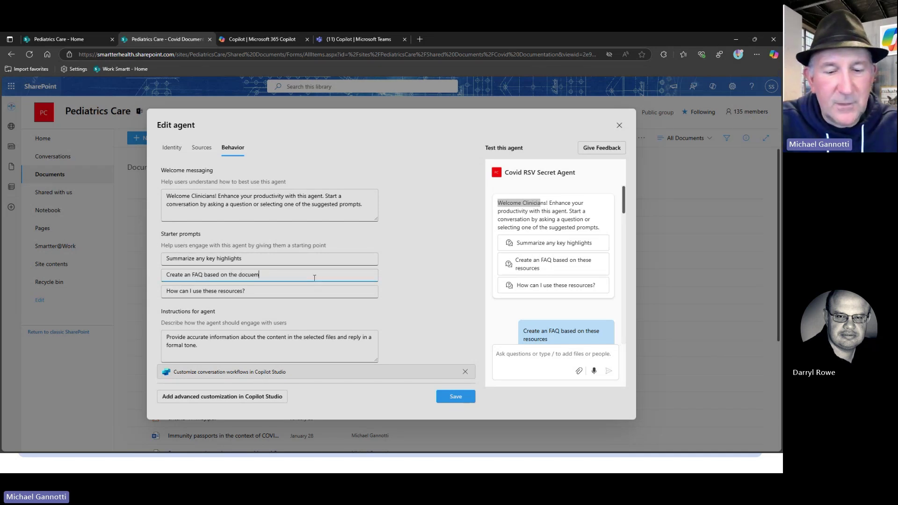
key("BackSpace")
key("BackSpace")
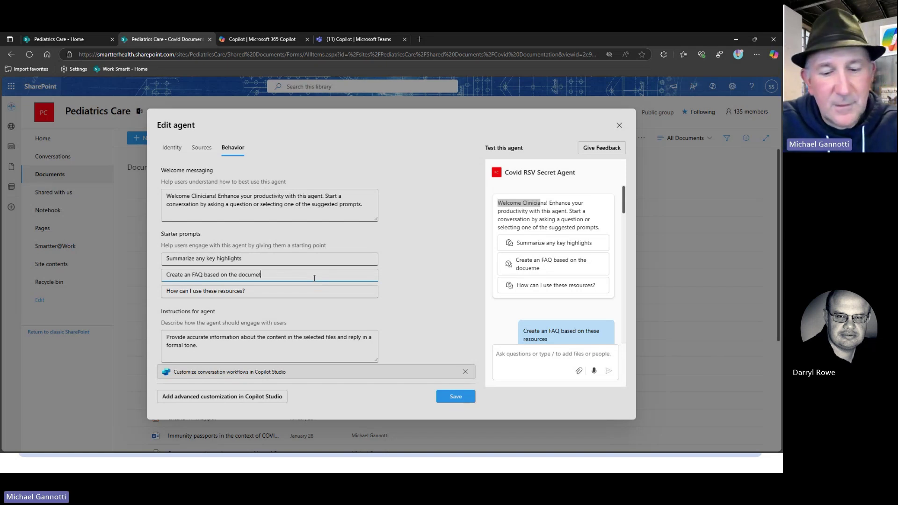
type("s in")
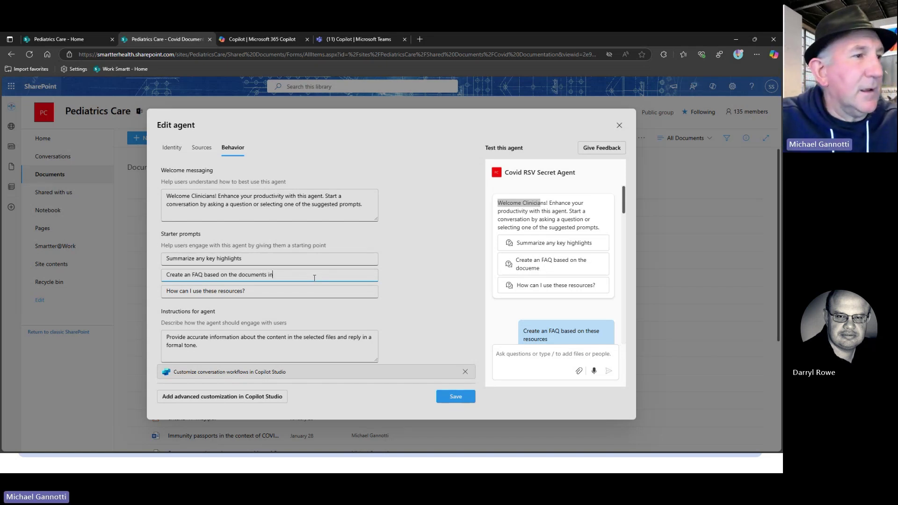
type(" the R")
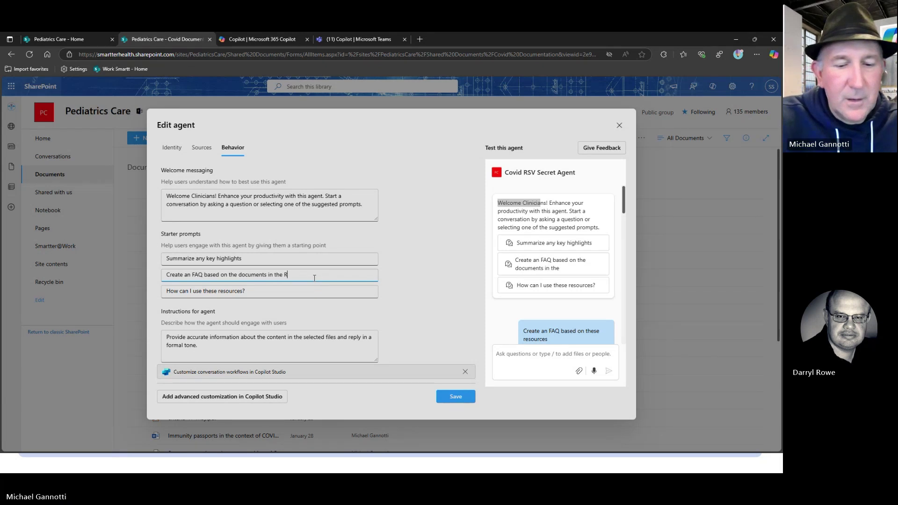
type("S")
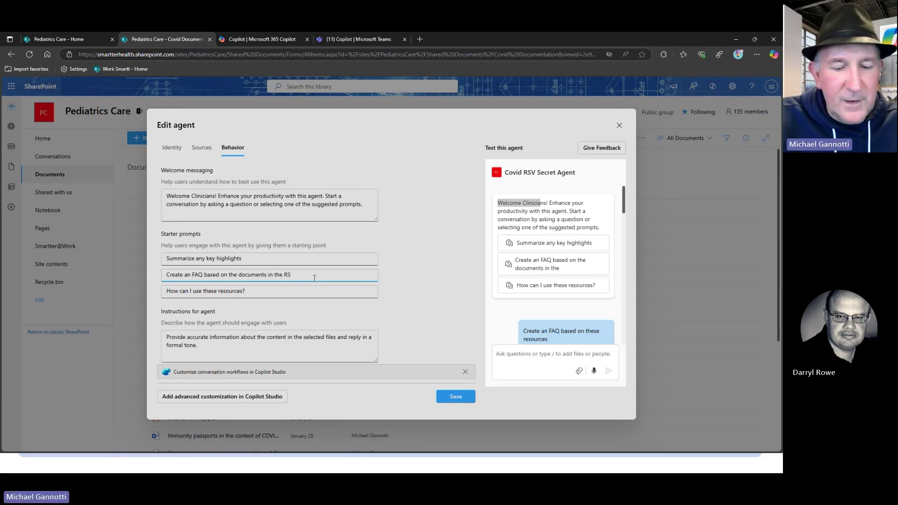
type("V")
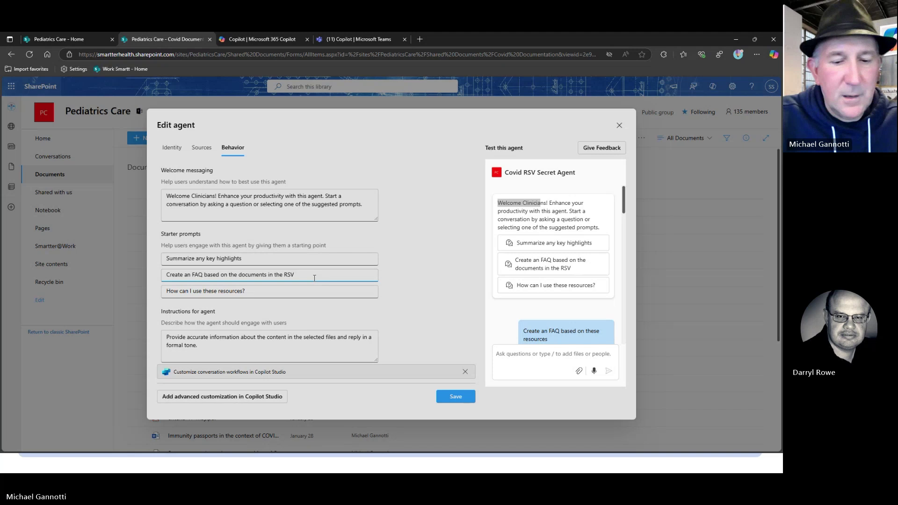
type(" Docume")
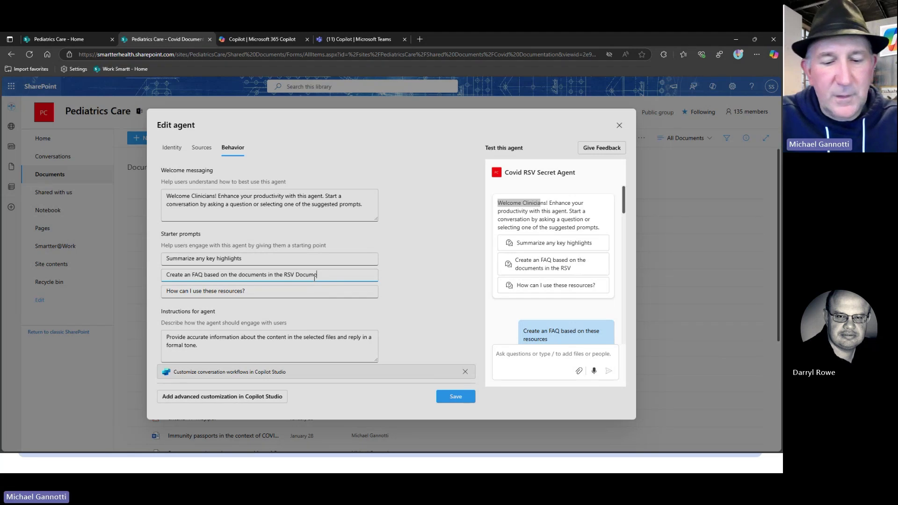
type("ntation ")
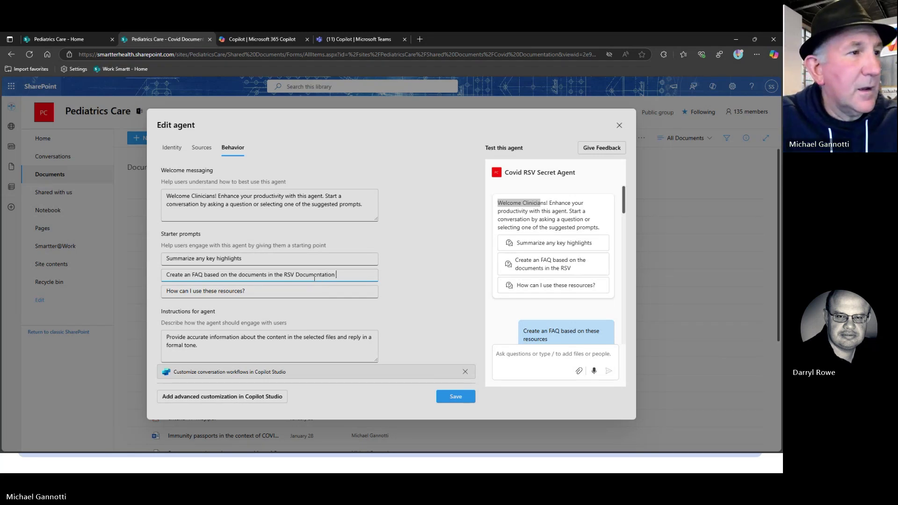
type("folder")
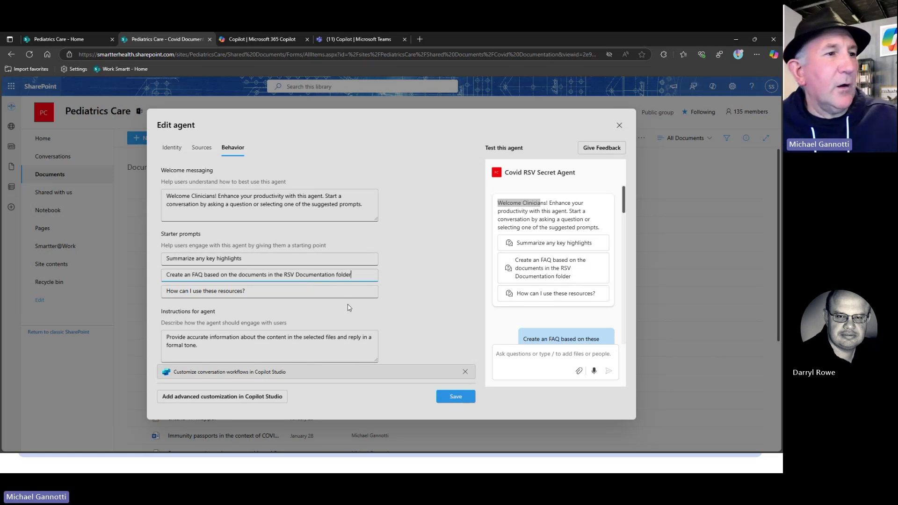
left_click(387, 306)
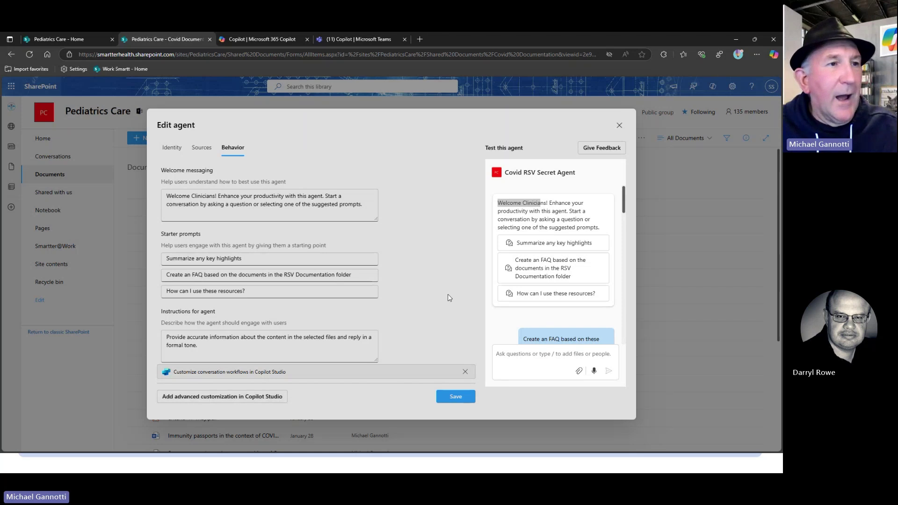
Test the RSV Documentation FAQ starter prompt, then save the agent's changes and close its editor
left_click(553, 271)
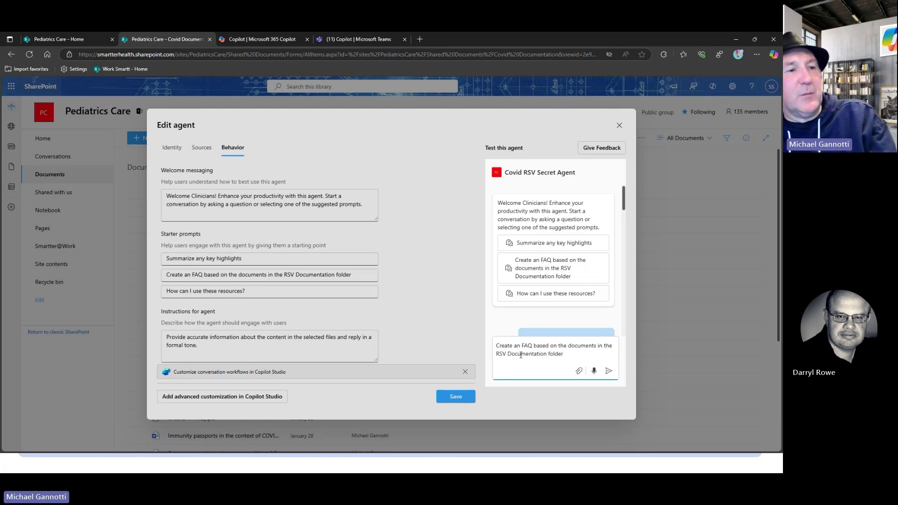
left_click(609, 371)
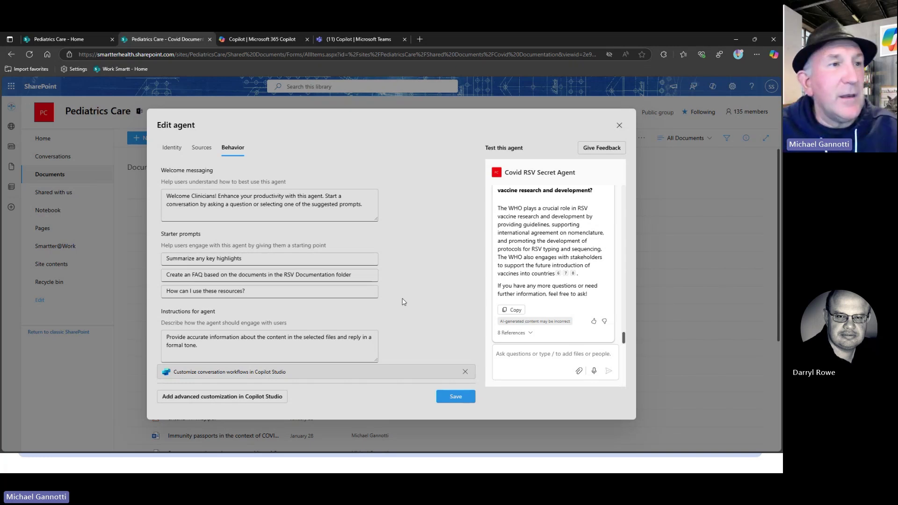
left_click(460, 396)
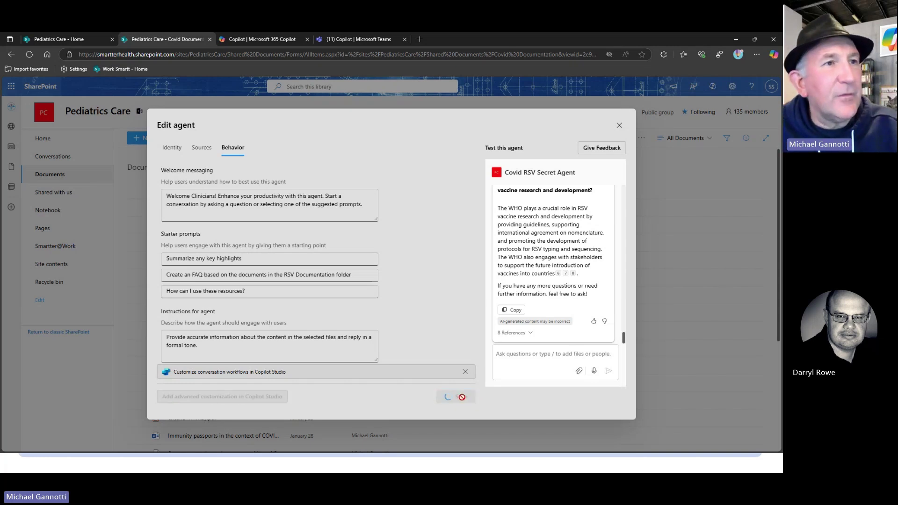
left_click(622, 126)
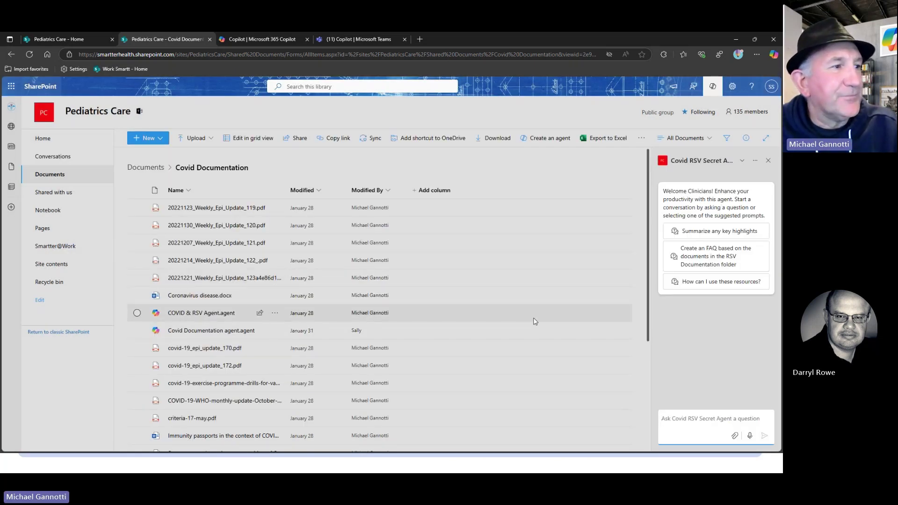
Look through the Covid Documentation folder for the agent files stored among the documents
scroll(532, 322, "down", 5)
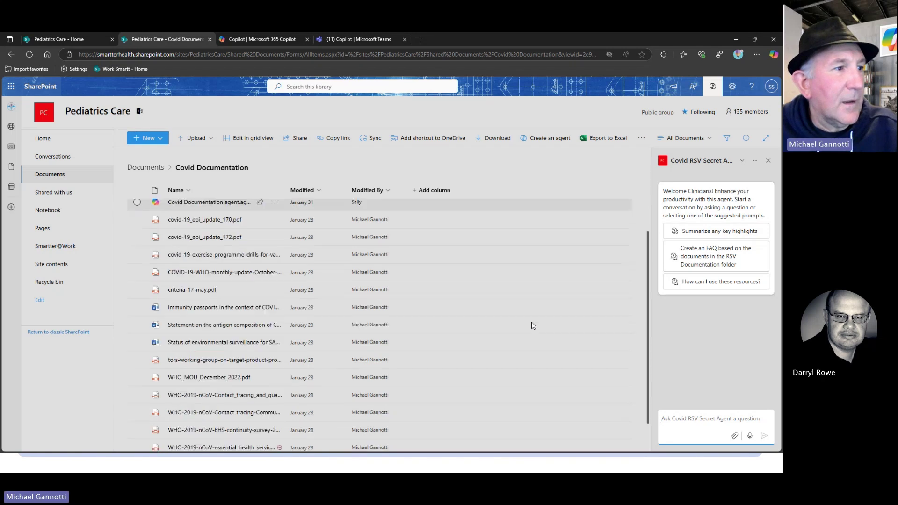
scroll(532, 337, "up", 5)
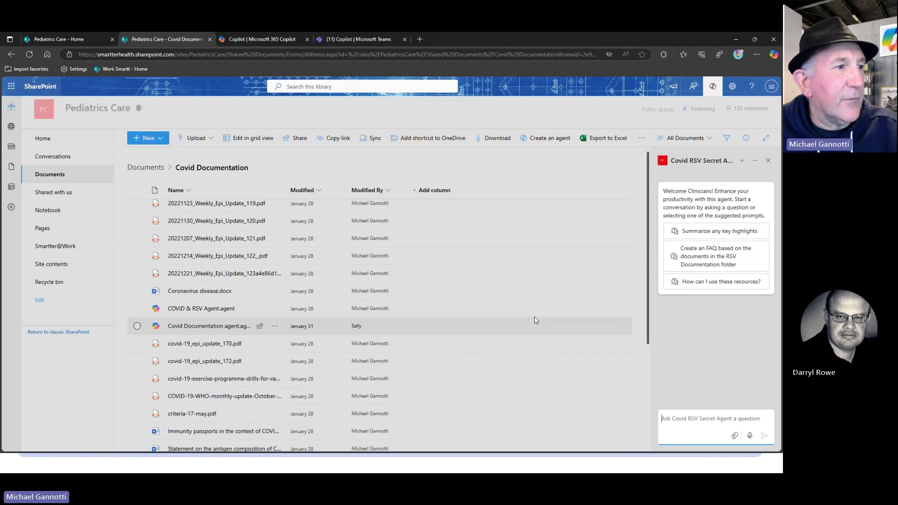
scroll(535, 322, "down", 4)
scroll(534, 323, "down", 1)
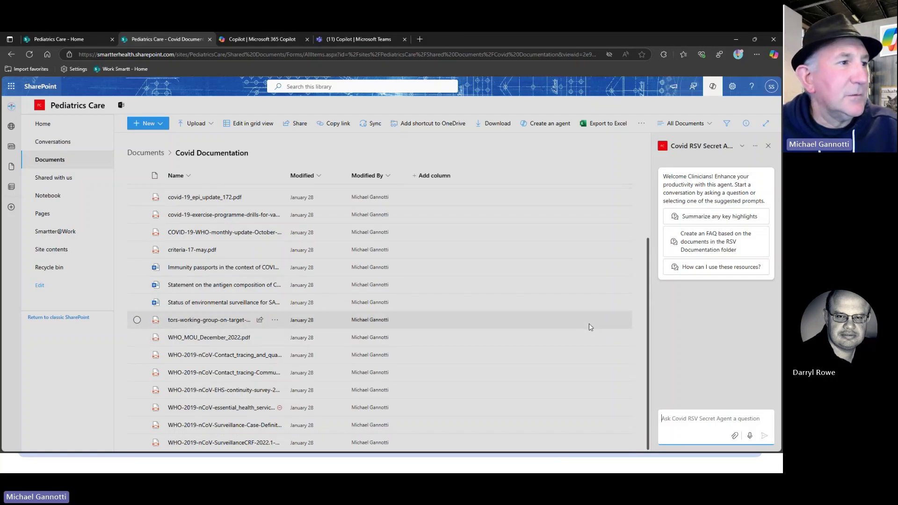
scroll(591, 327, "up", 5)
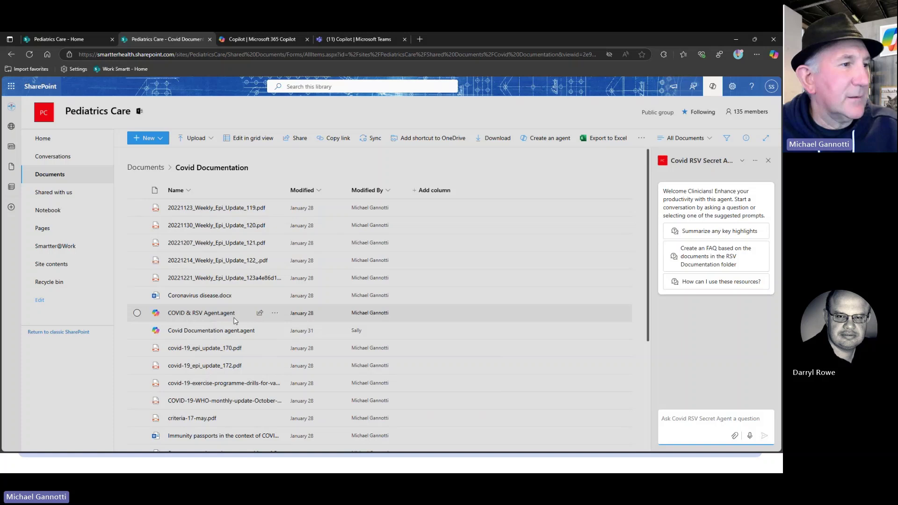
scroll(377, 335, "down", 3)
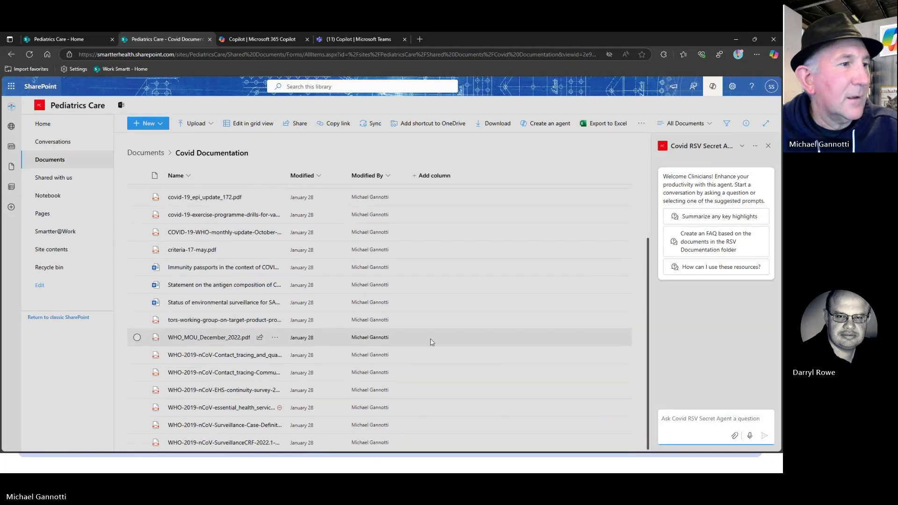
scroll(500, 343, "up", 3)
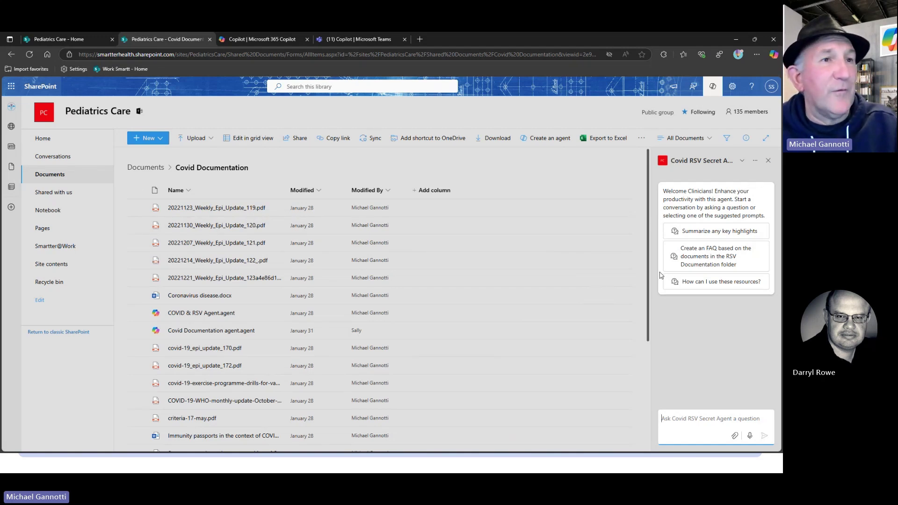
Examine the sharing dialog and the other options for the Covid RSV Secret Agent, and close its chat without sharing
left_click(755, 160)
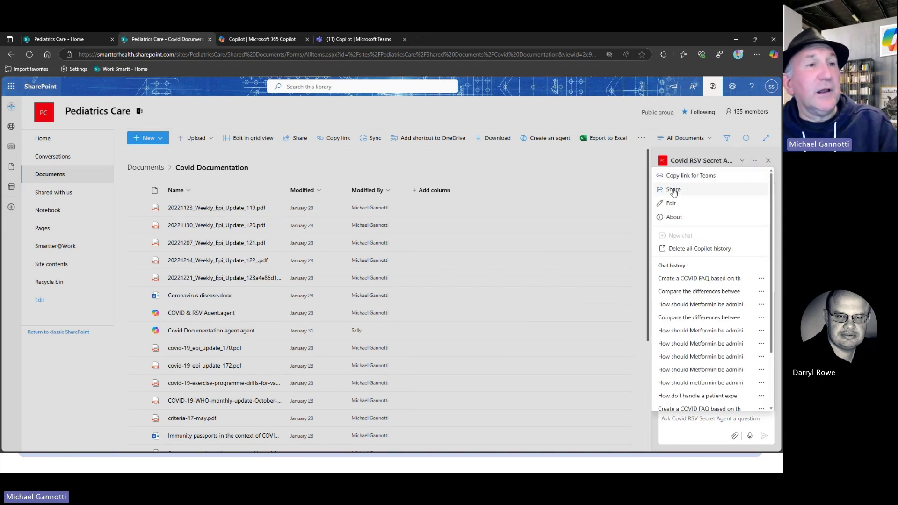
left_click(674, 190)
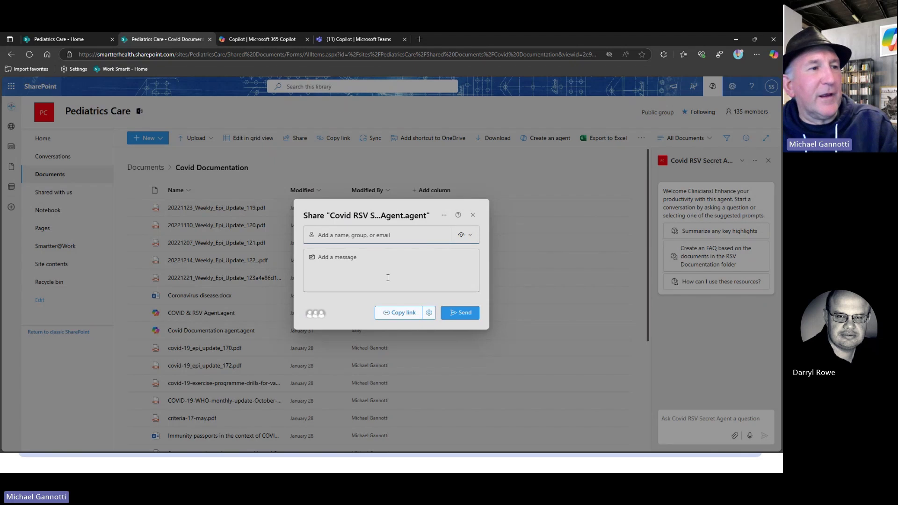
left_click(472, 214)
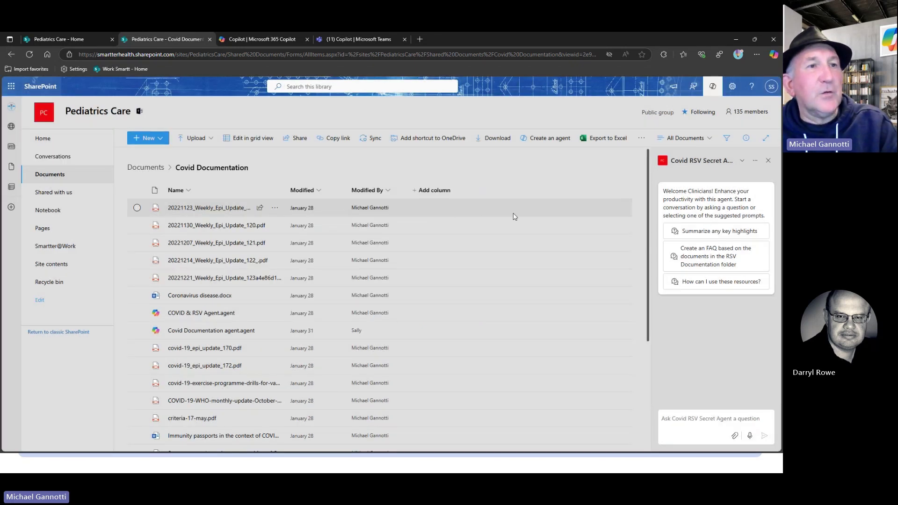
left_click(755, 161)
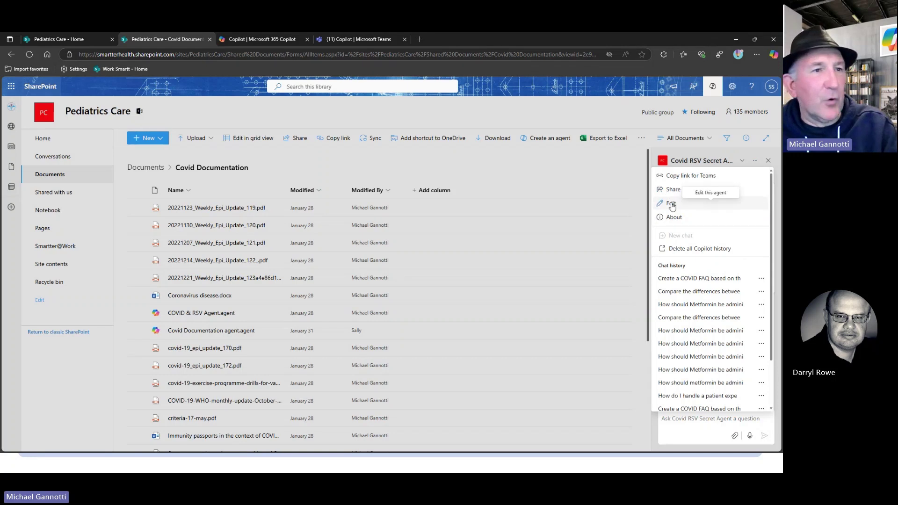
left_click(769, 162)
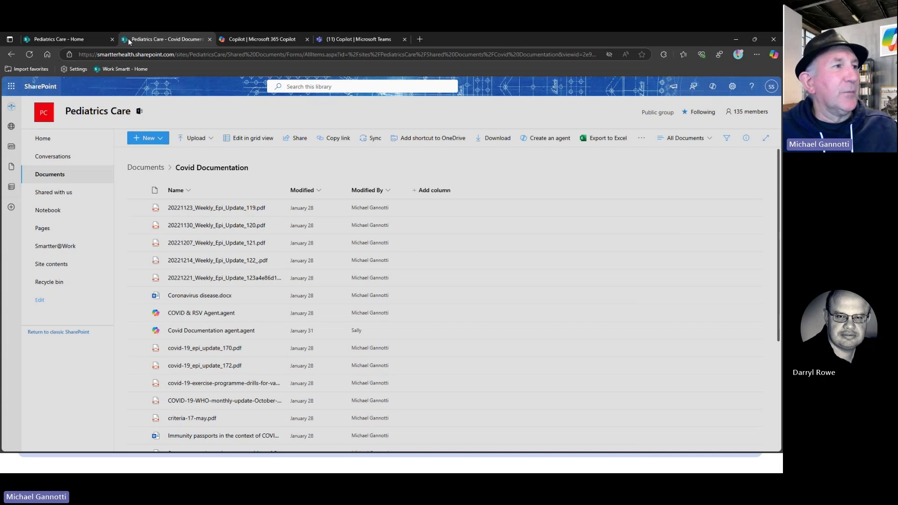
View the "Access the Covid & RSV Agent" link on the Pediatrics Care home page
left_click(33, 39)
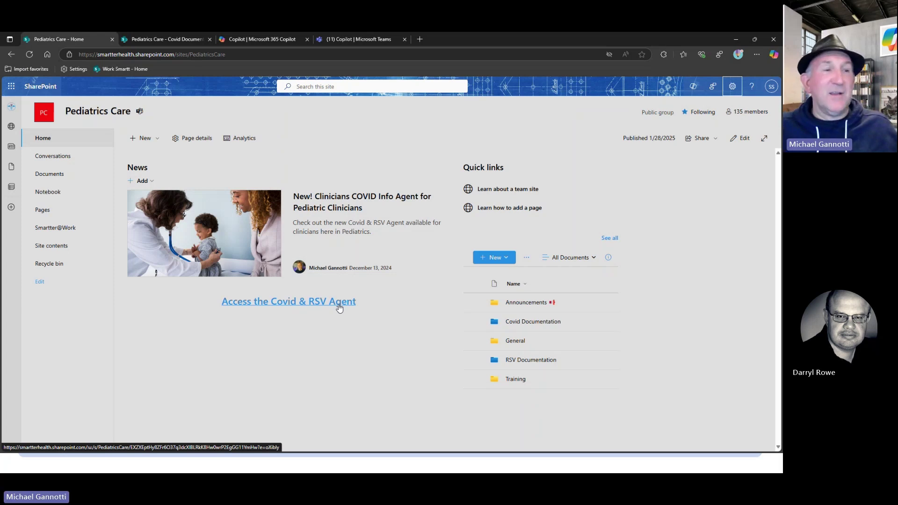
left_click(339, 305)
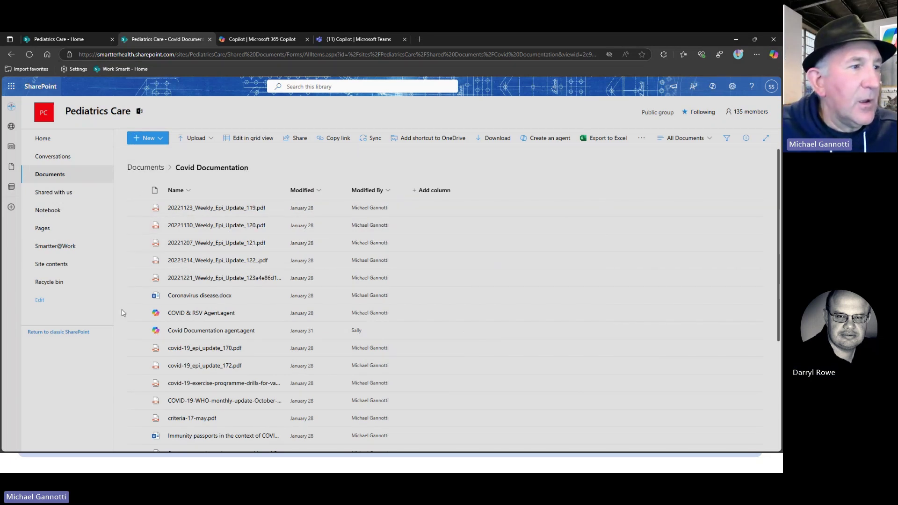
Review the file actions for "Covid Documentation agent.agent" in the Covid Documentation folder and open the agent file
mouse_move(321, 466)
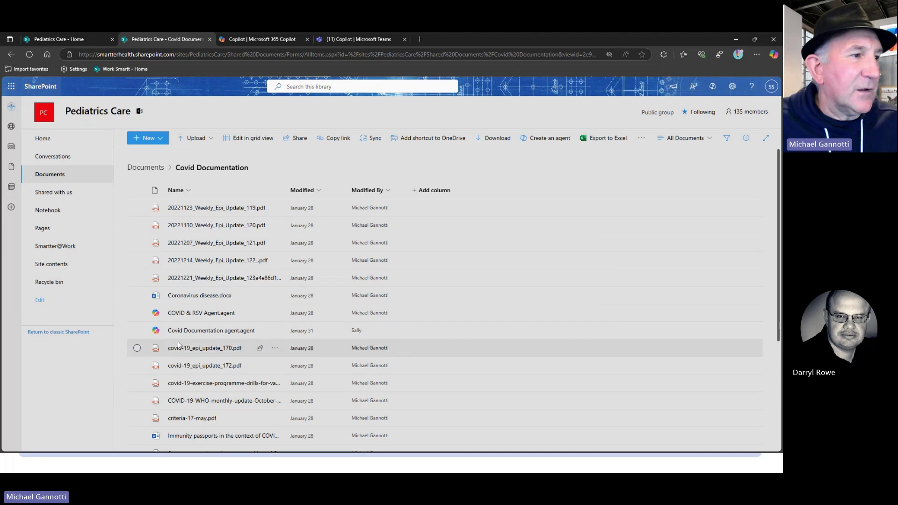
left_click(276, 332)
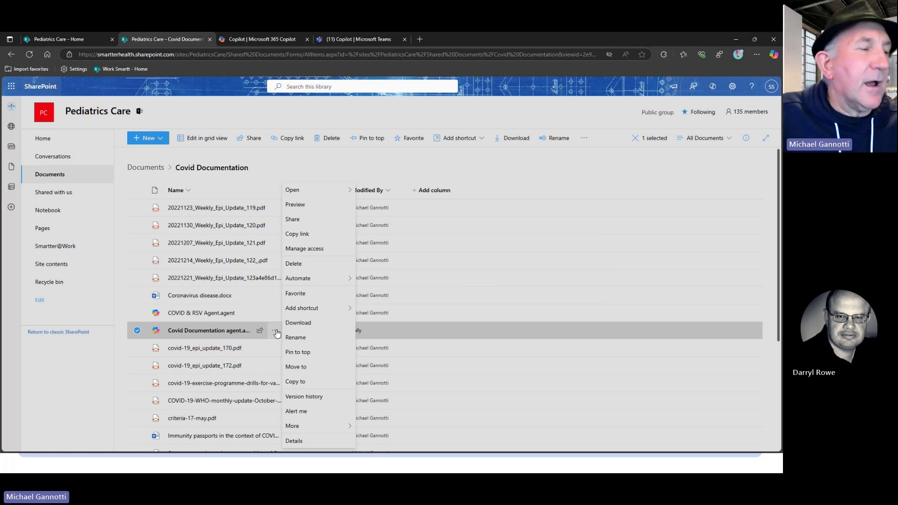
left_click(234, 330)
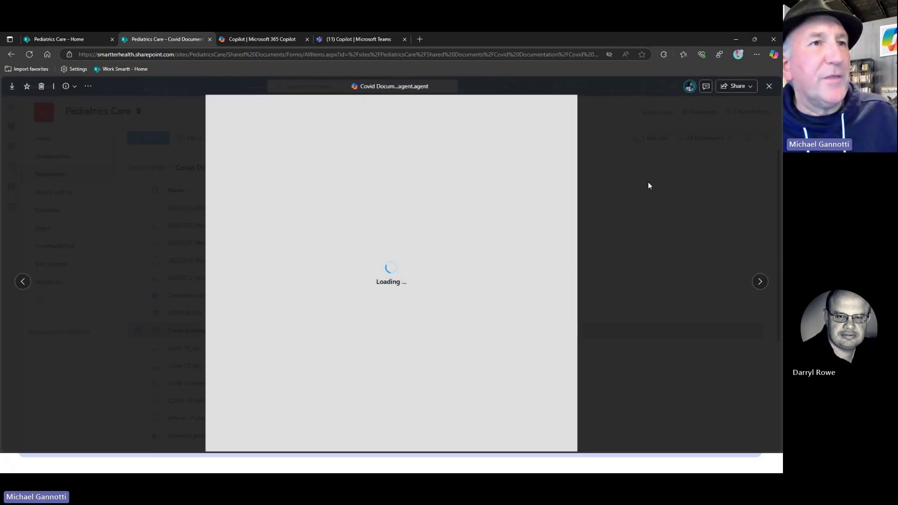
Review the sharing options of the Covid Documentation agent, sign in to its chat, and close the agent file
left_click(754, 88)
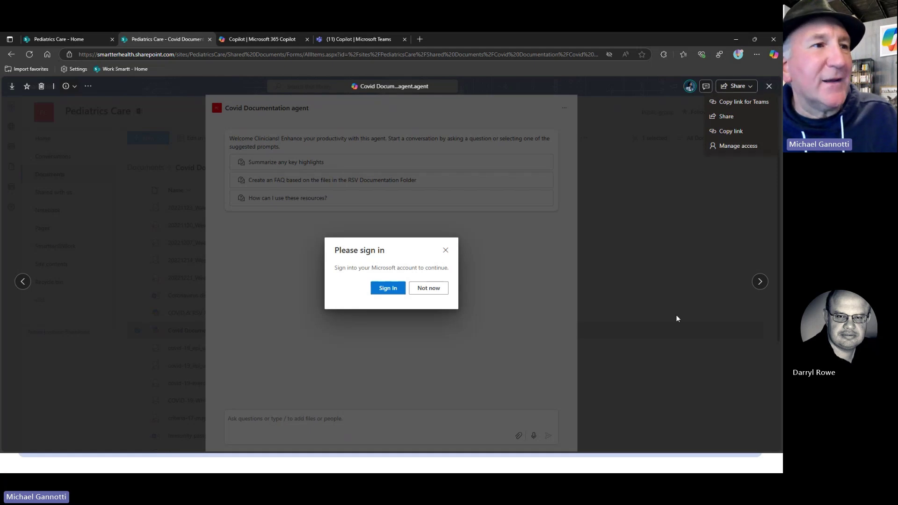
left_click(386, 288)
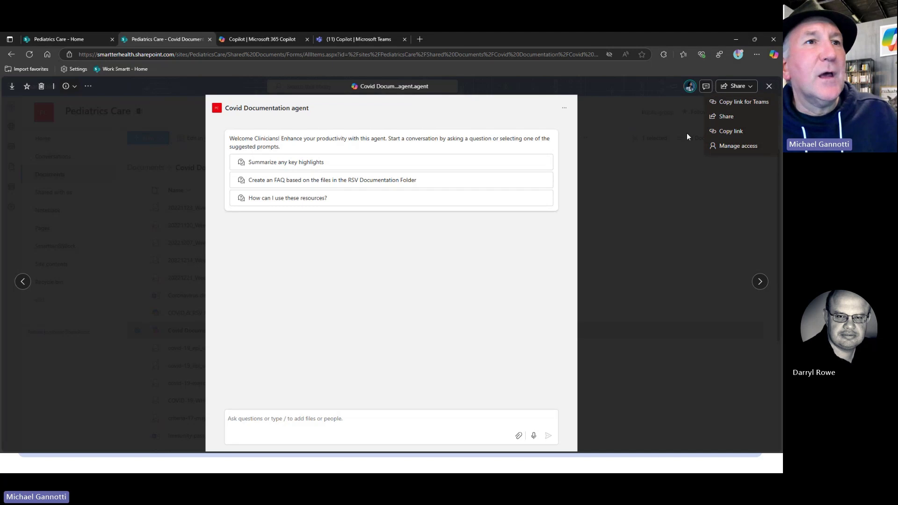
left_click(769, 86)
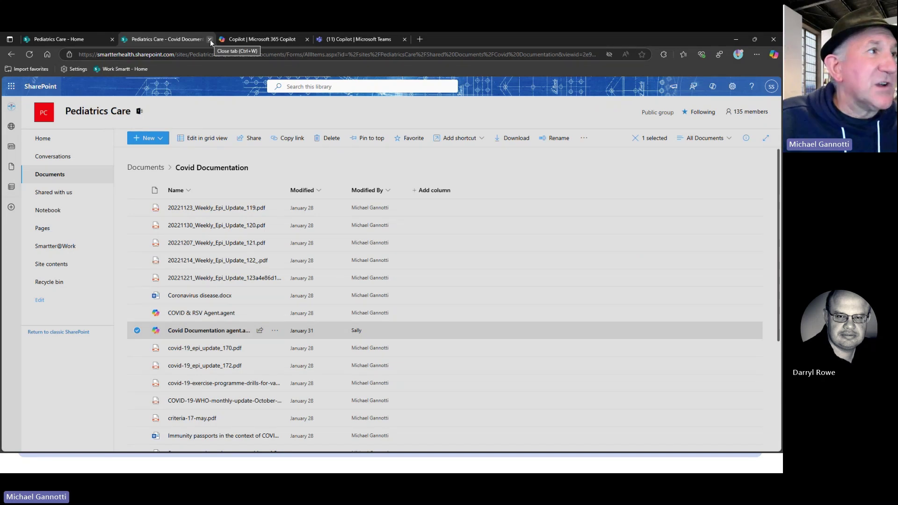
Examine the chat history and the list of available agents in the Pediatrics Care home page's site agent, and close its chat
left_click(55, 40)
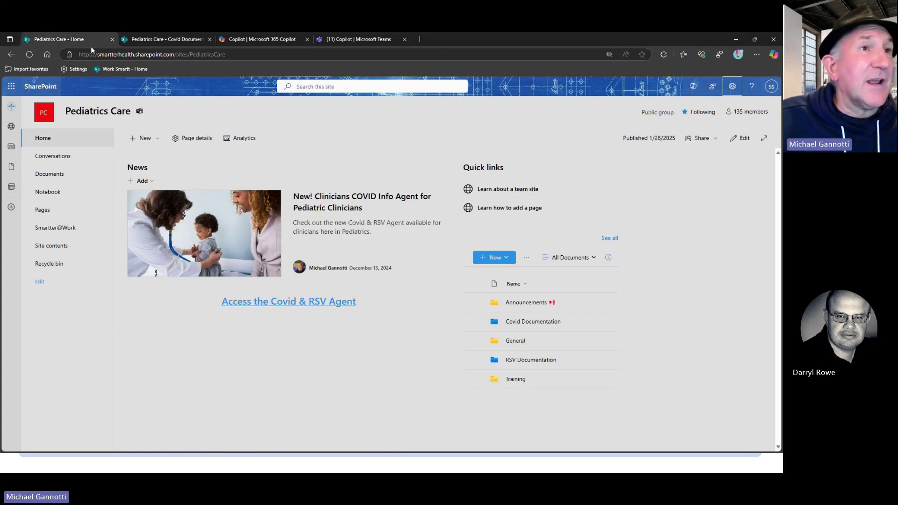
left_click(694, 87)
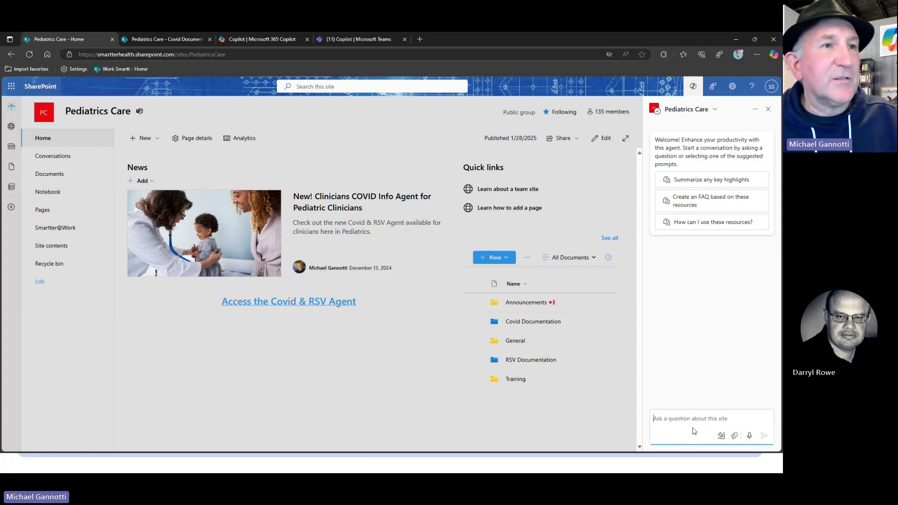
left_click(755, 112)
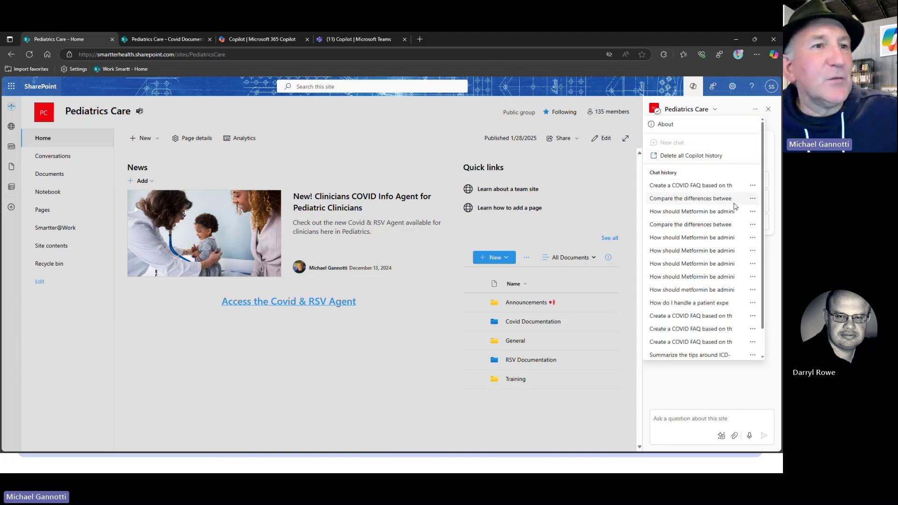
scroll(720, 234, "down", 1)
scroll(739, 178, "up", 1)
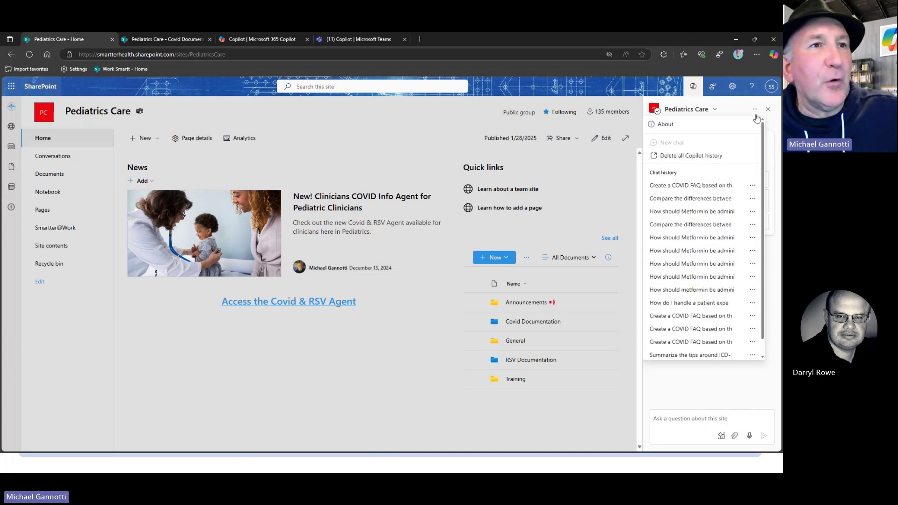
left_click(714, 110)
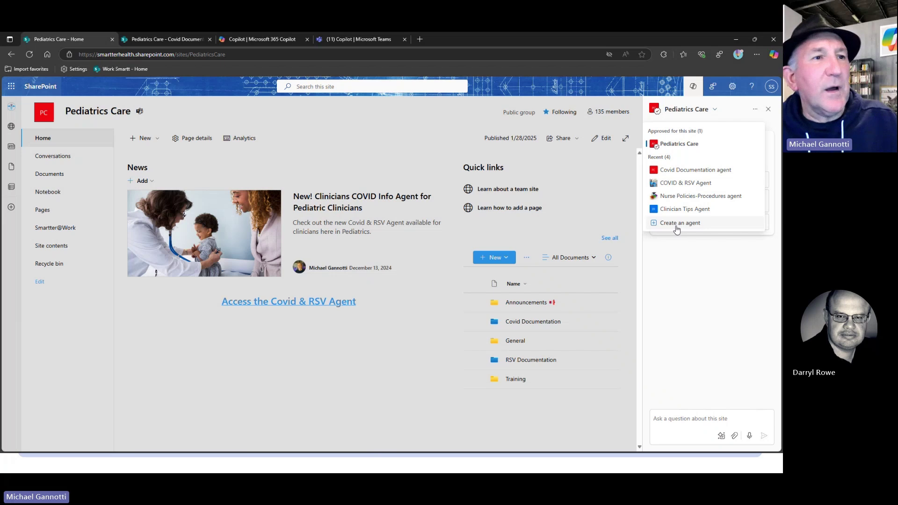
left_click(768, 111)
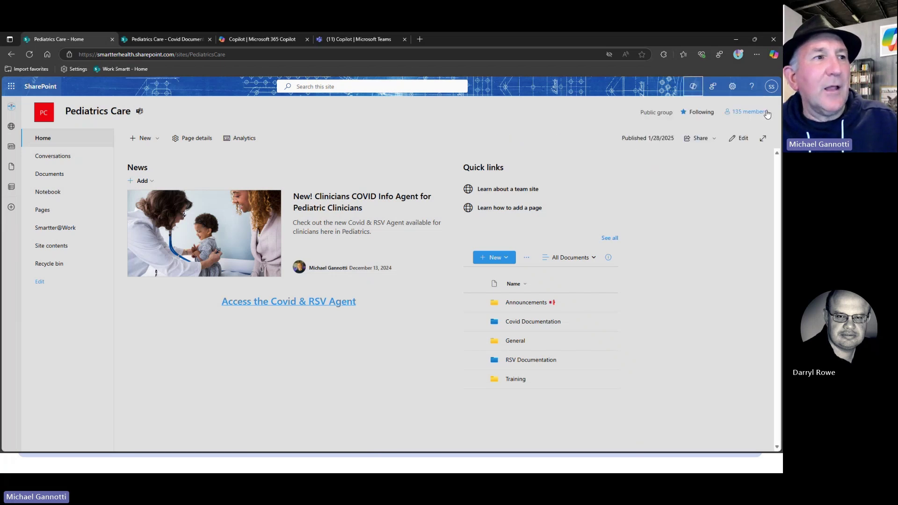
Switch to the "Agents in SharePoint" slide, and view Copilot in Microsoft Teams and in Microsoft 365 Copilot
left_click(164, 39)
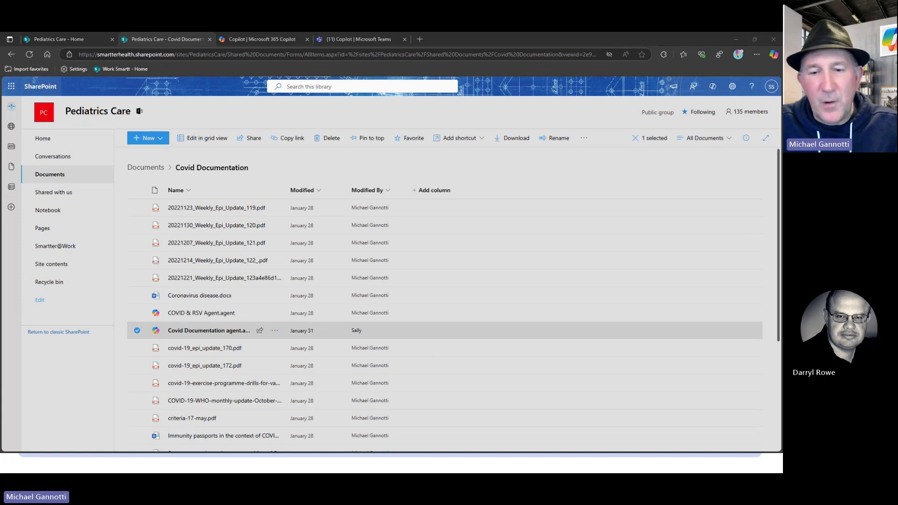
key("F5")
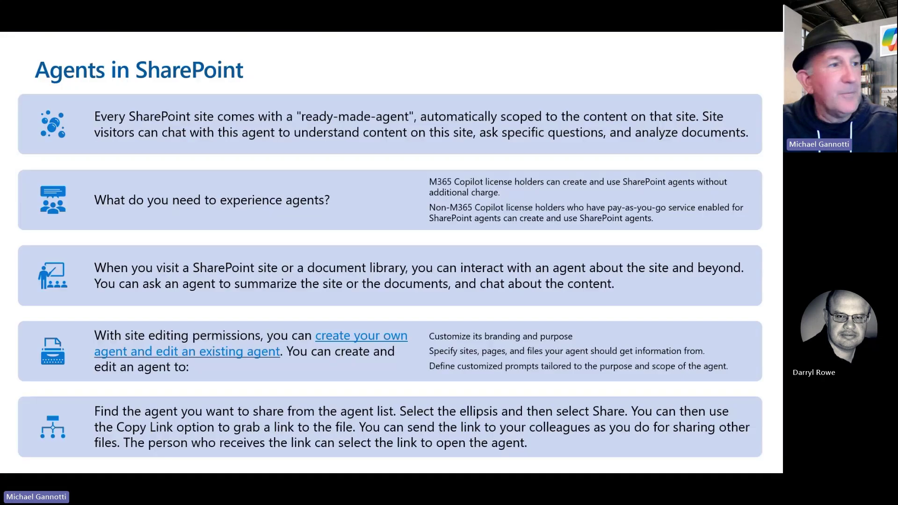
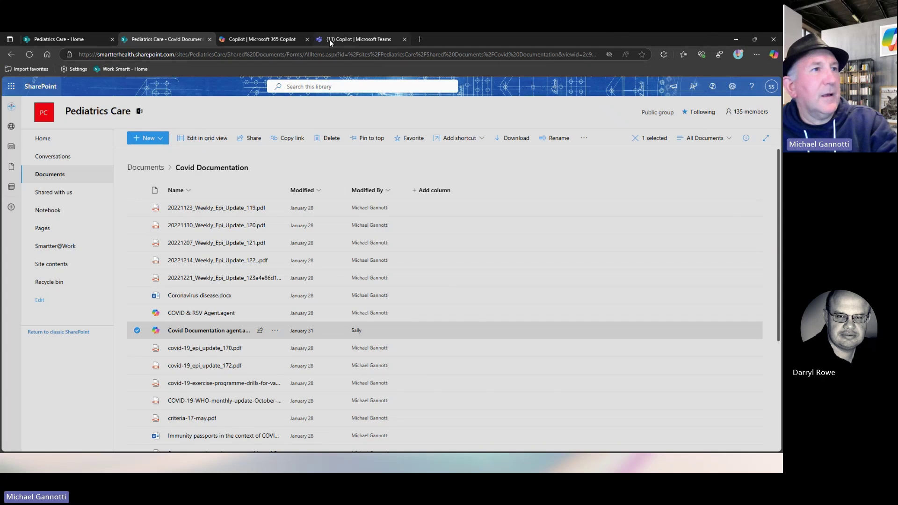
left_click(344, 39)
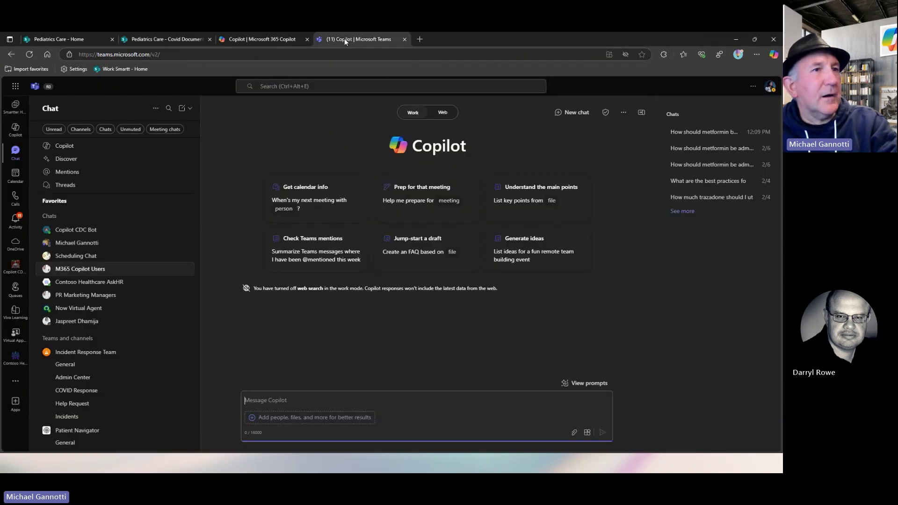
left_click(235, 39)
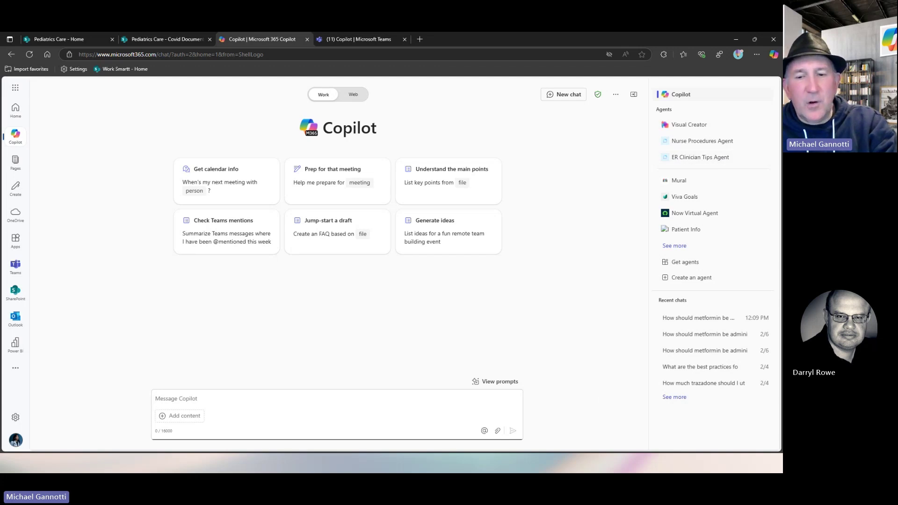
Switch to the other browser window with Microsoft 365 Copilot and open the ER Clinician Tips Agent
key("alt+Tab")
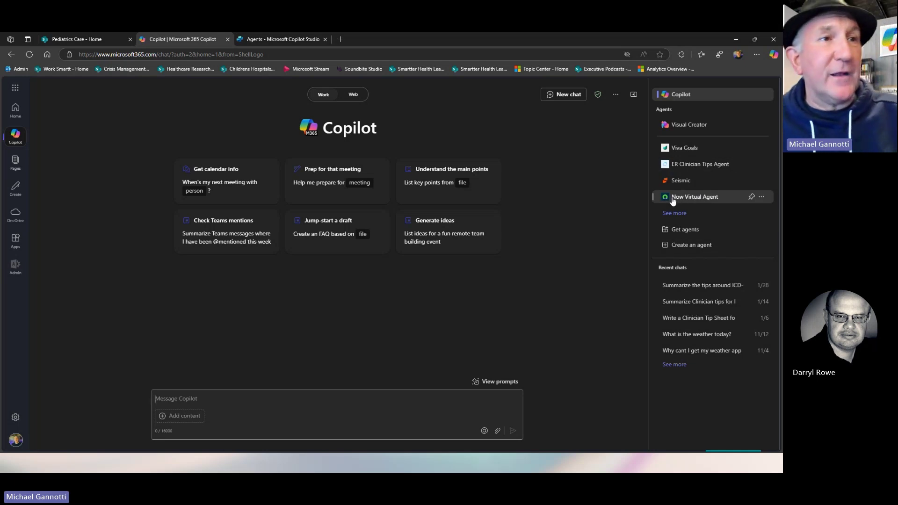
left_click(676, 167)
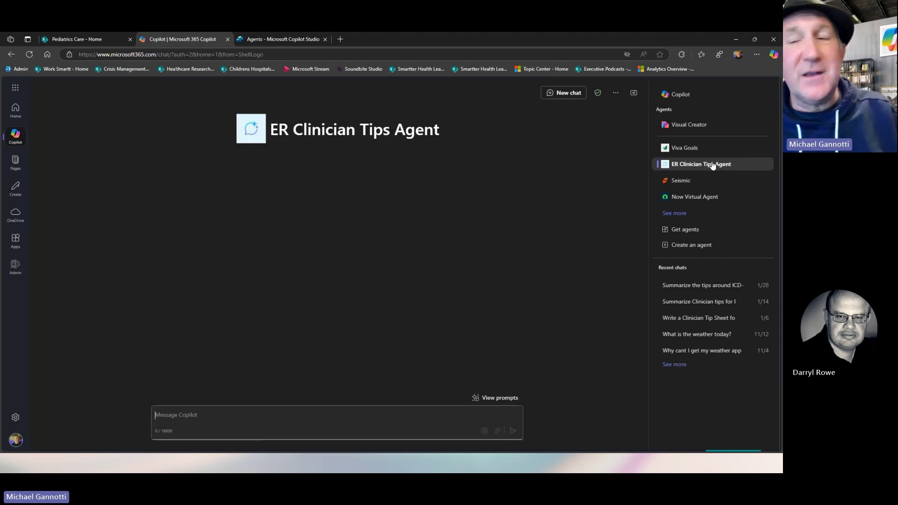
left_click(680, 147)
left_click(687, 164)
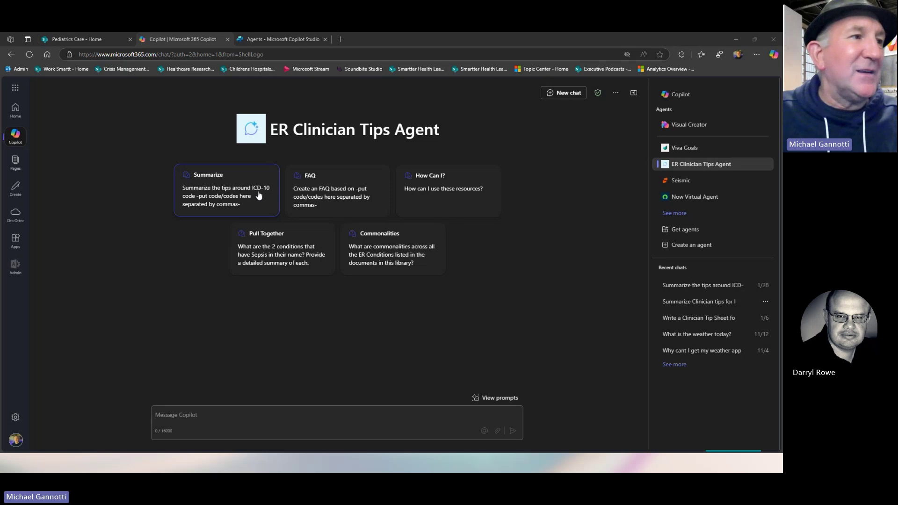
Send the agent's Summarize starter prompt with the code placeholder replaced, asking to summarize the tips around ICD-10 code R079
left_click(192, 204)
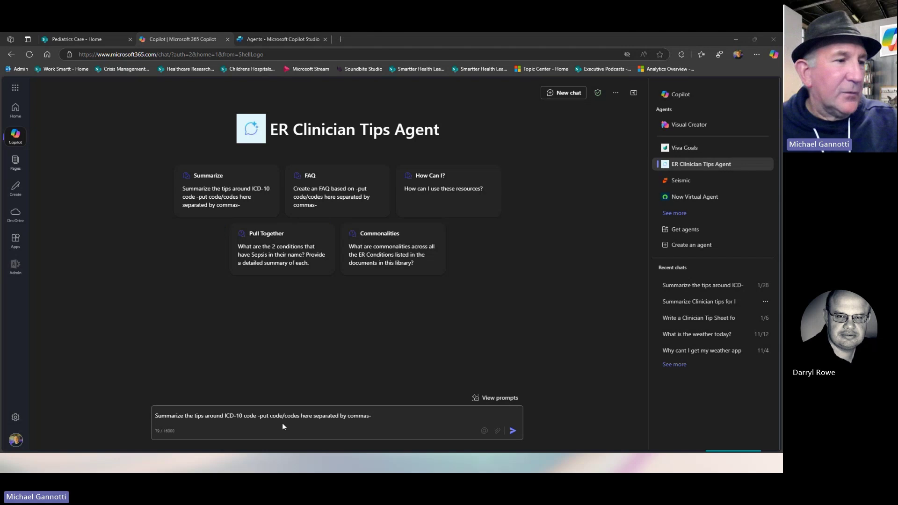
left_click_drag(260, 416, 377, 412)
type("R079")
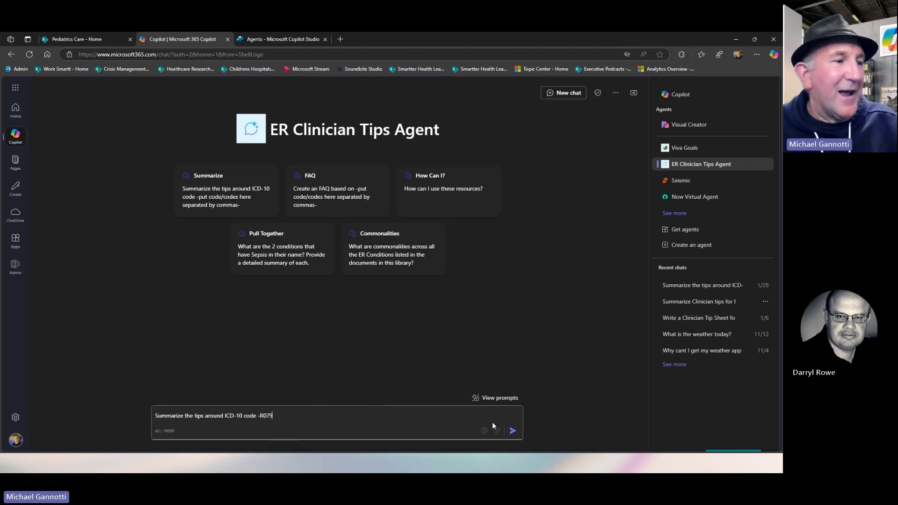
left_click(513, 430)
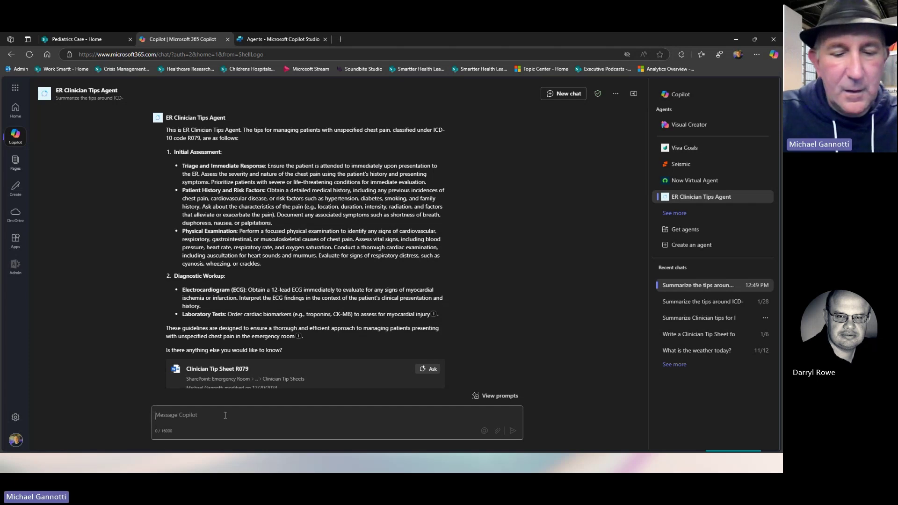
Ask the ER Clinician Tips Agent "What are the detailed steps for assesment?"
type("What")
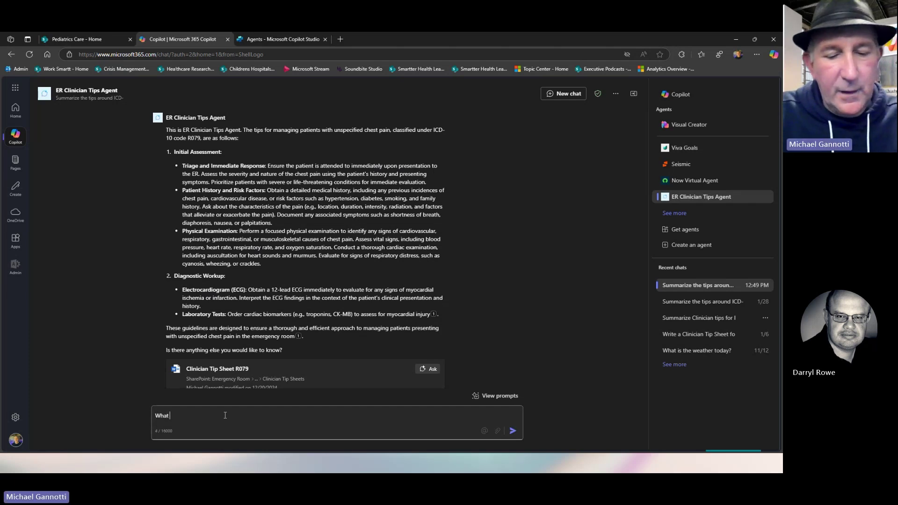
type(" are the d")
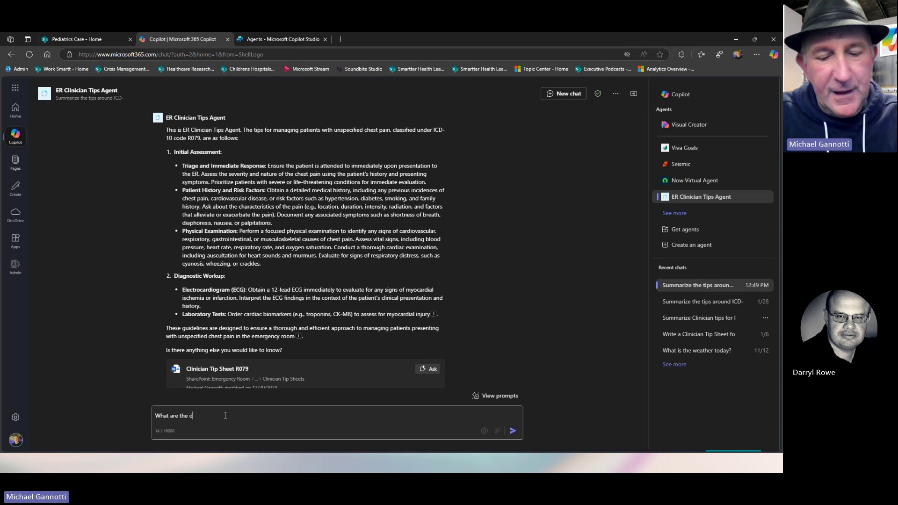
type("etailed")
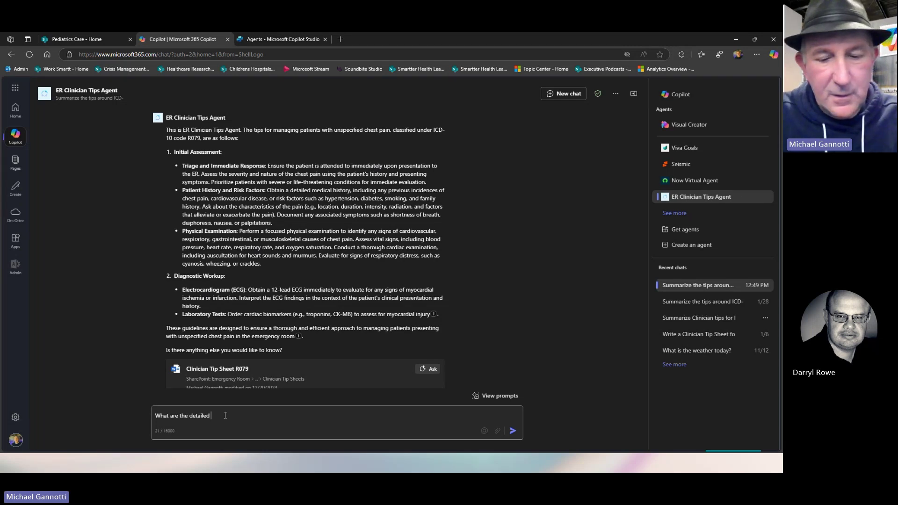
type(" steps")
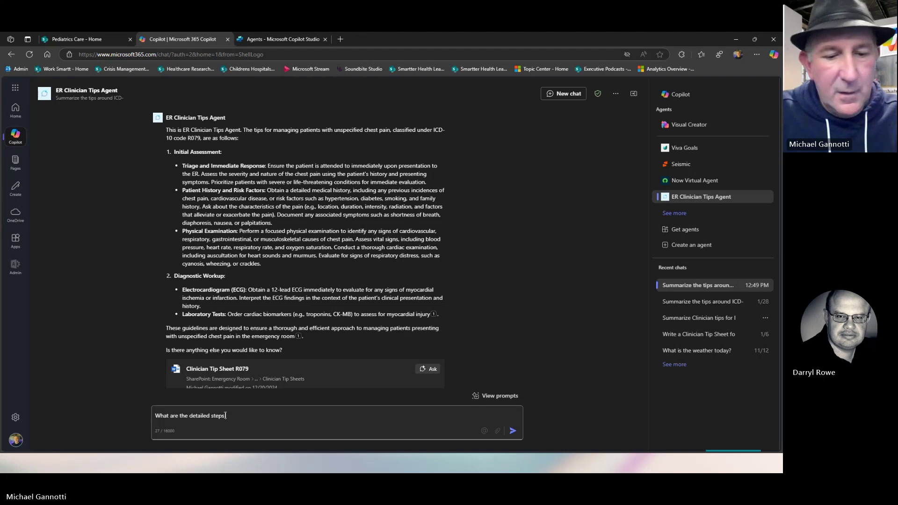
type(" for ass")
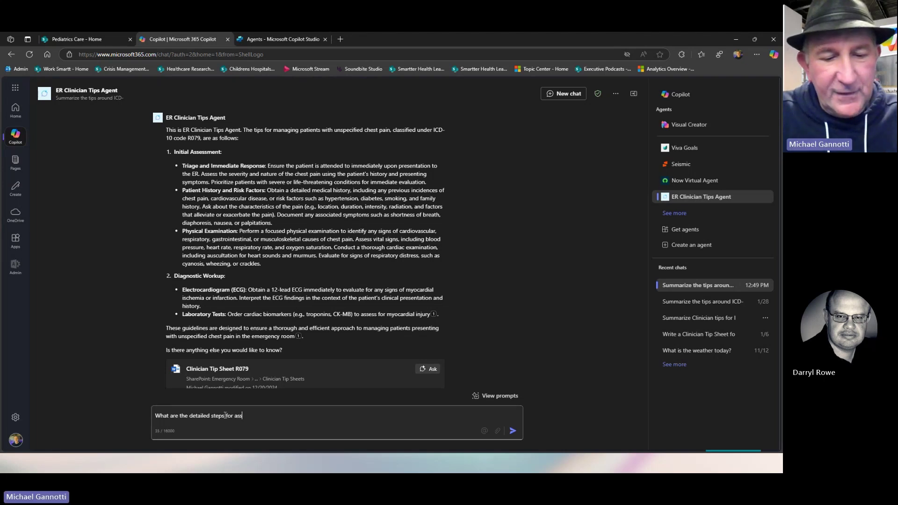
type("esment")
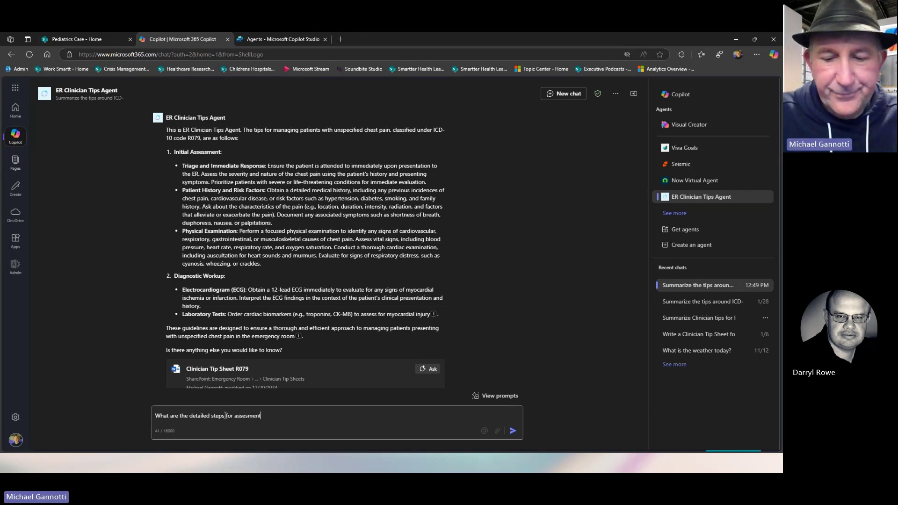
type("?")
key("Return")
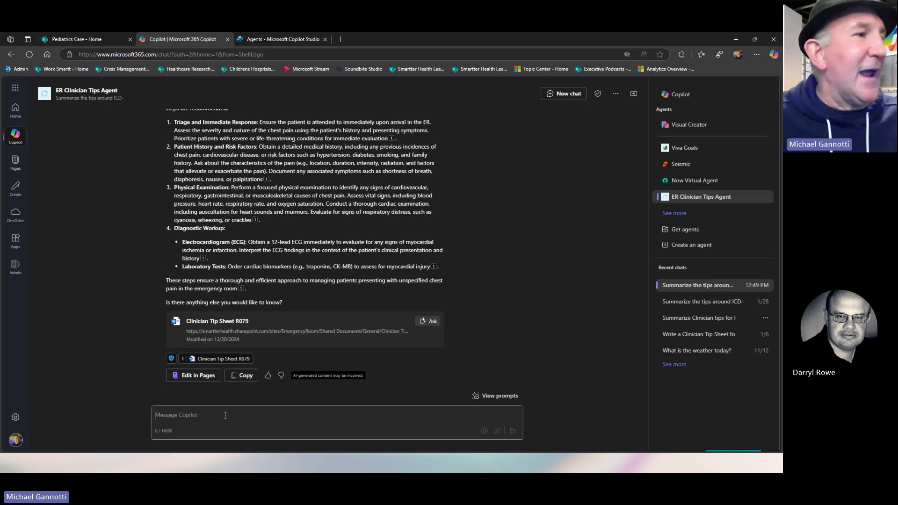
Ask the ER Clinician Tips Agent "What are prescribed follow up care?"
scroll(246, 214, "up", 2)
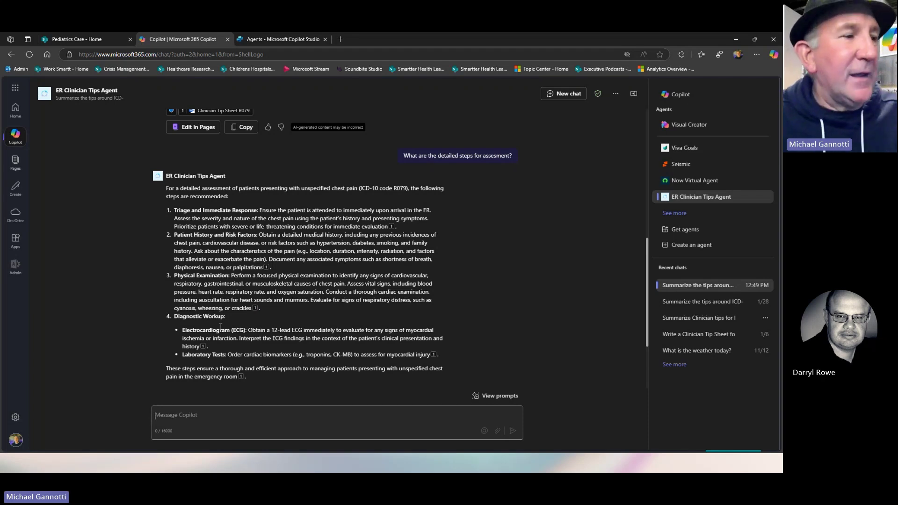
type("W")
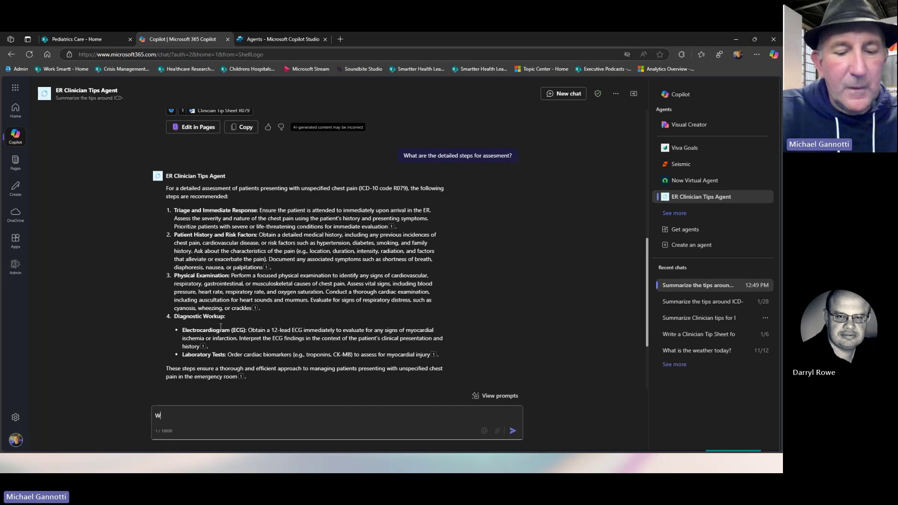
type("hat a")
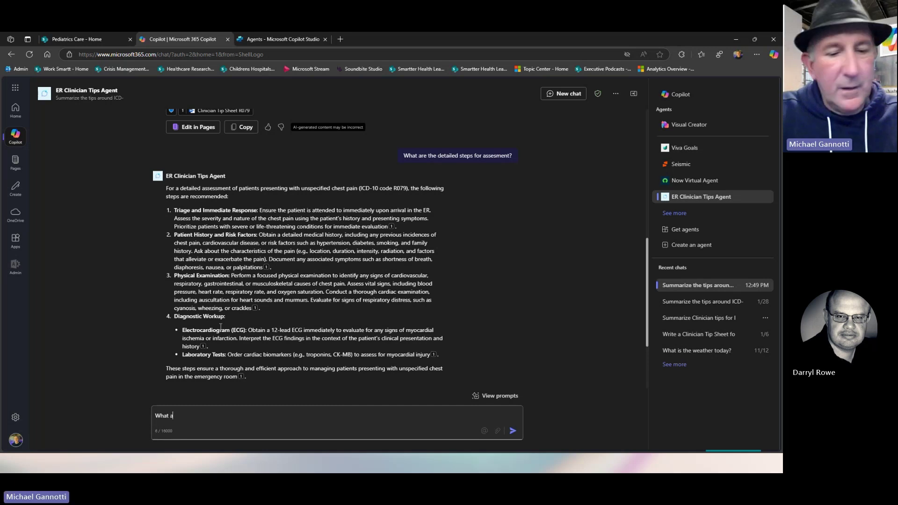
type("re pre")
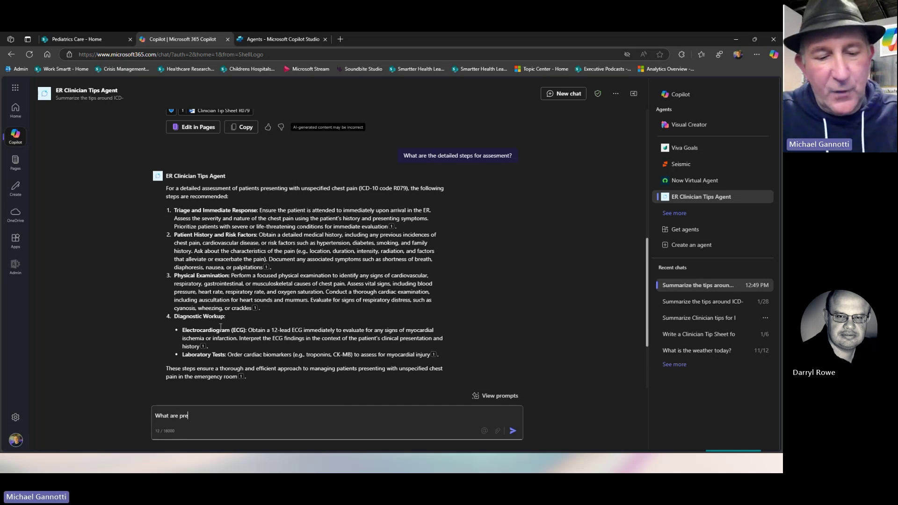
type("scribed")
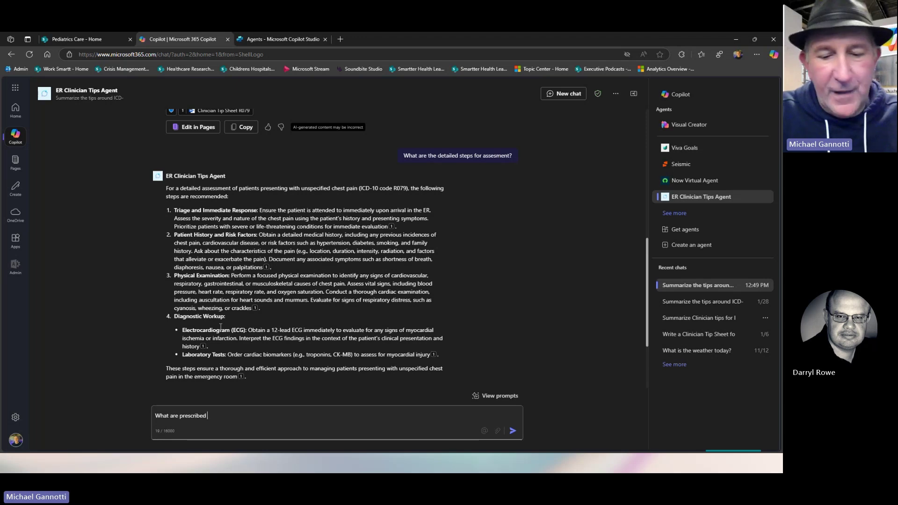
type(" follow up")
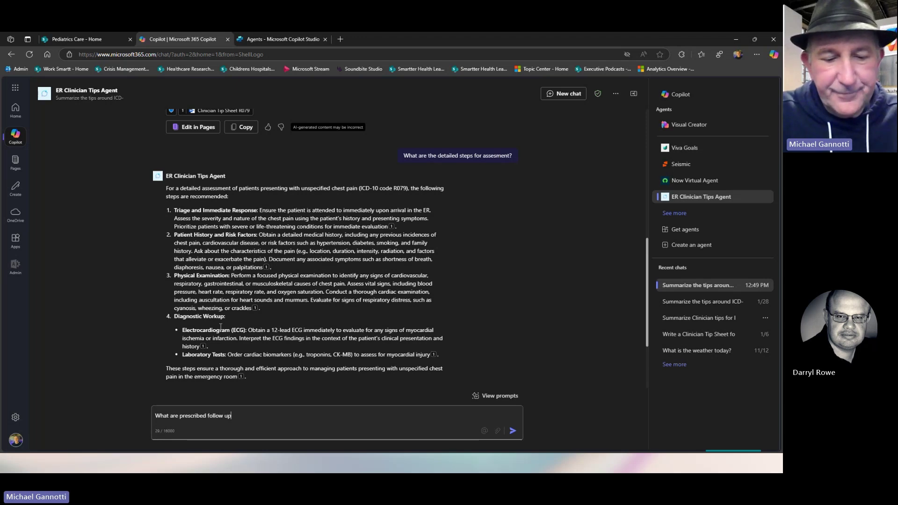
type(" C")
key("BackSpace")
type("care")
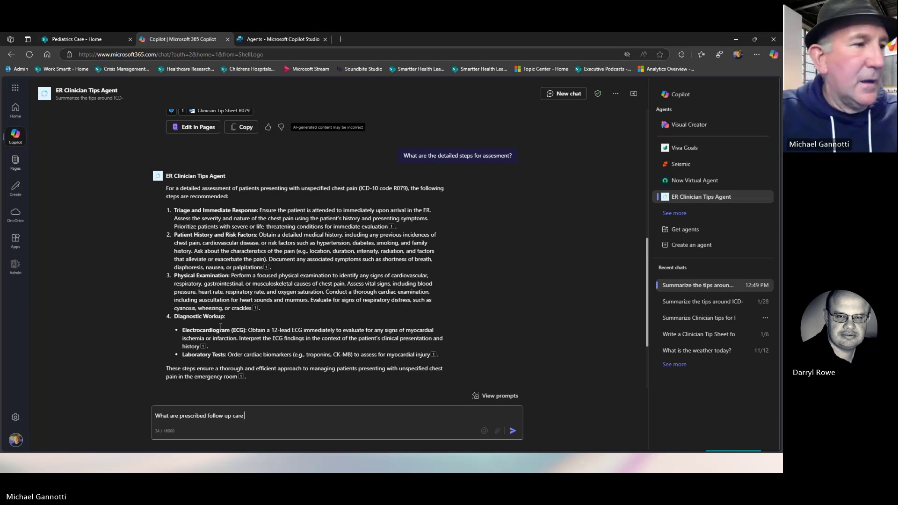
type(",")
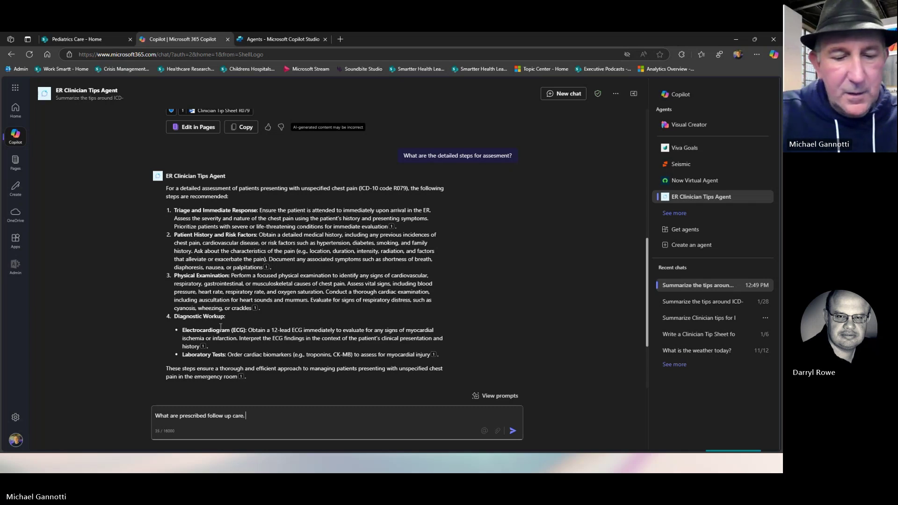
key("BackSpace")
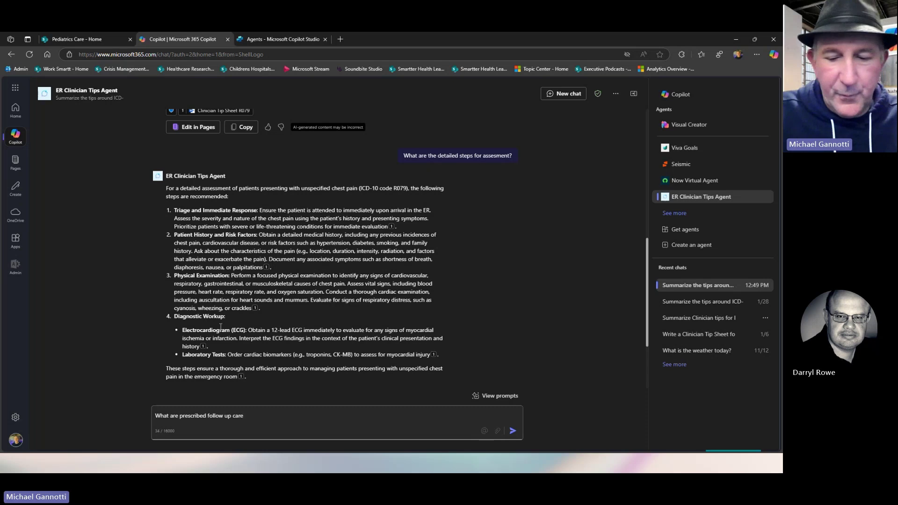
type("?")
key("Return")
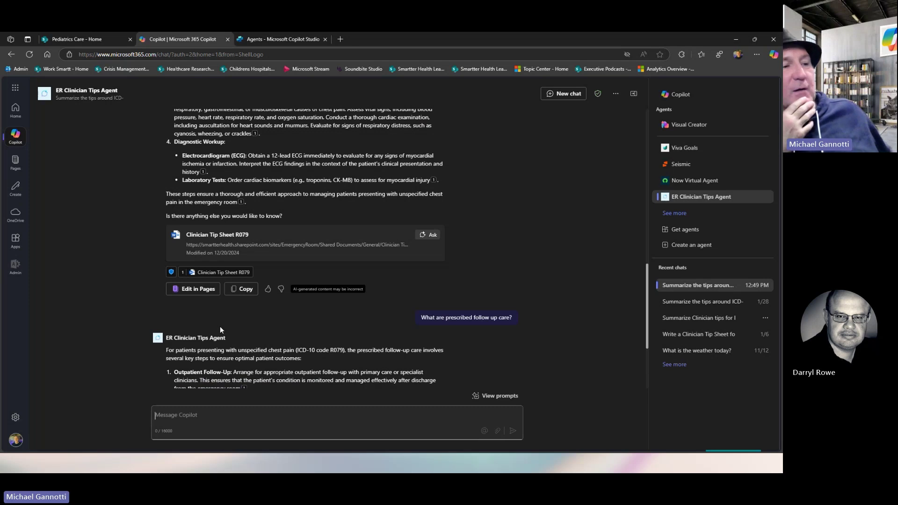
Ask the ER Clinician Tips Agent to "Translate follow up care to Italian"
scroll(220, 326, "down", 4)
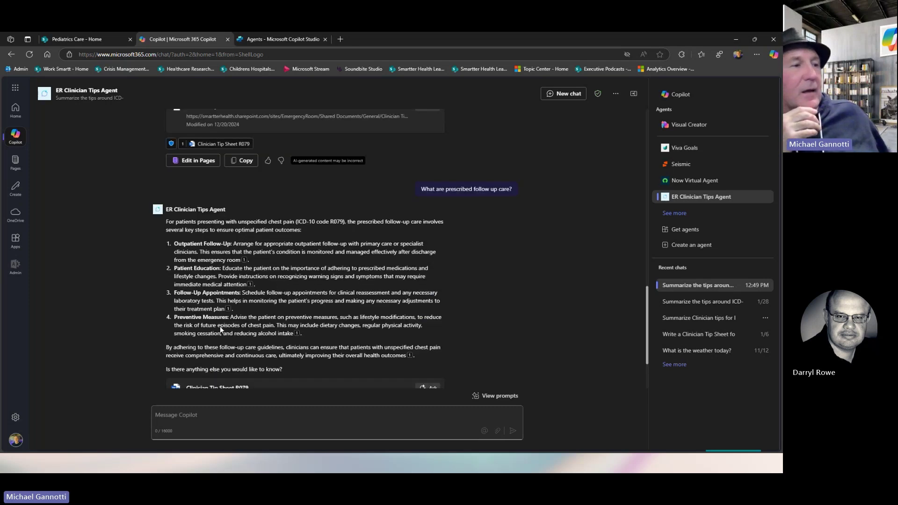
type("T")
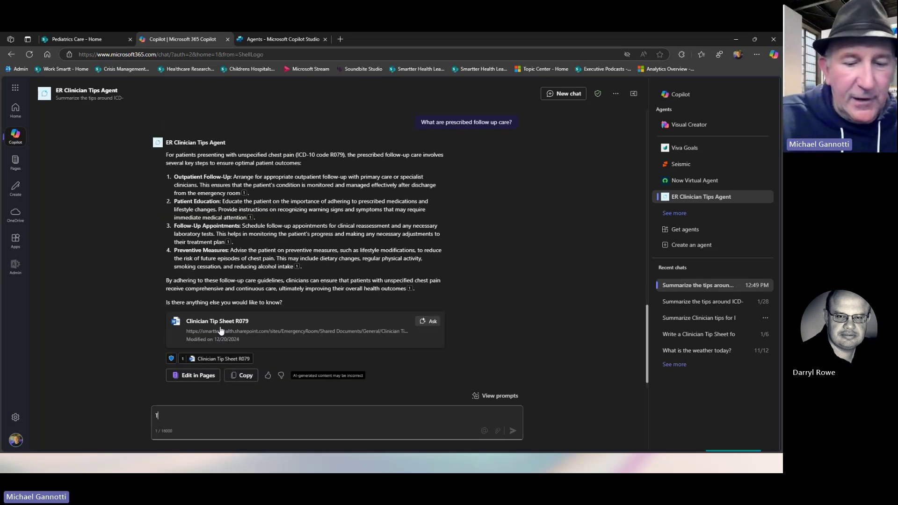
type("ranslate")
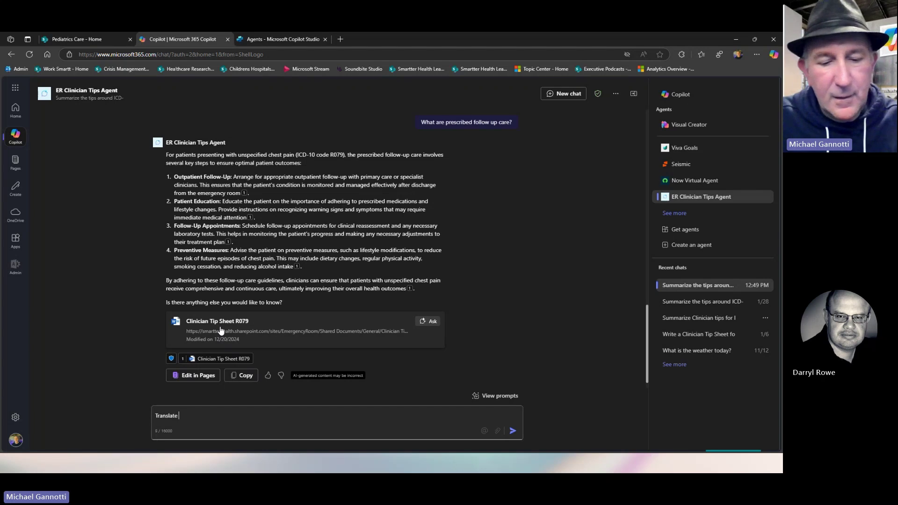
type(" follow")
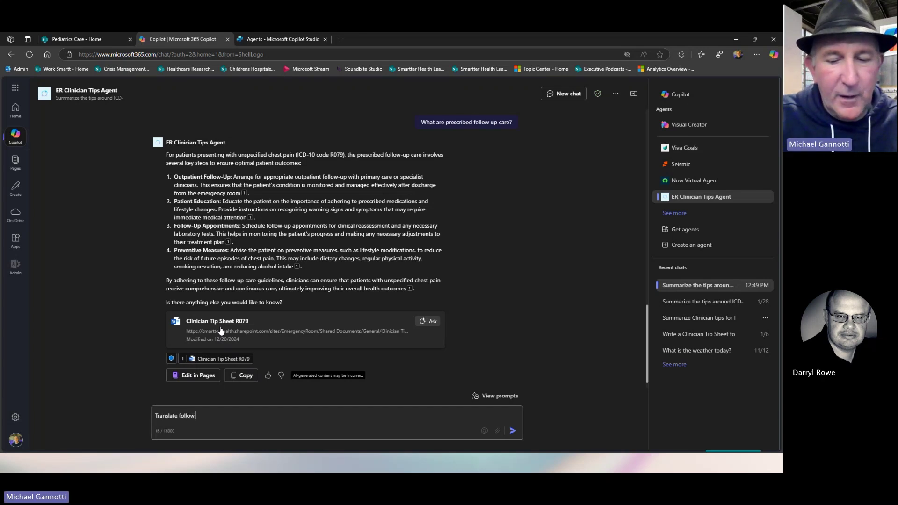
type(" up care to")
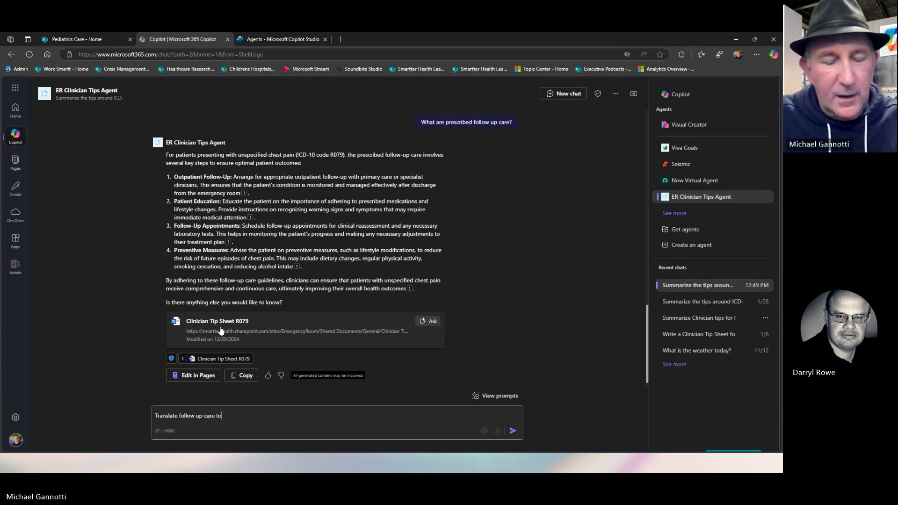
type(" Italian")
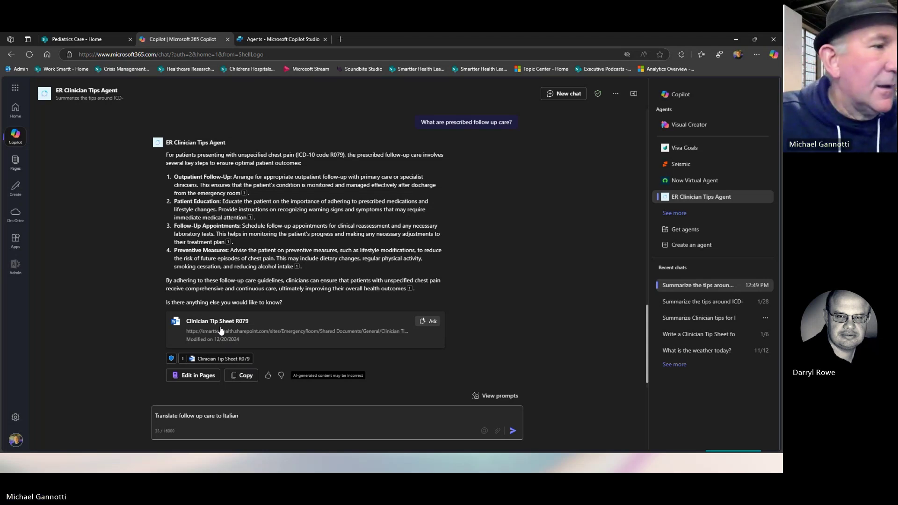
key("Return")
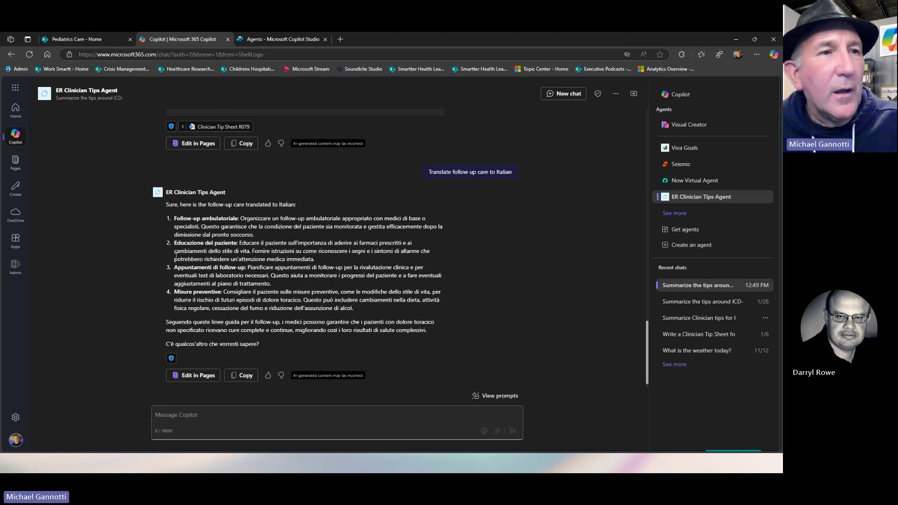
Start configuring a new agent and view the SharePoint libraries available as knowledge, closing the picker without selecting any
left_click(694, 245)
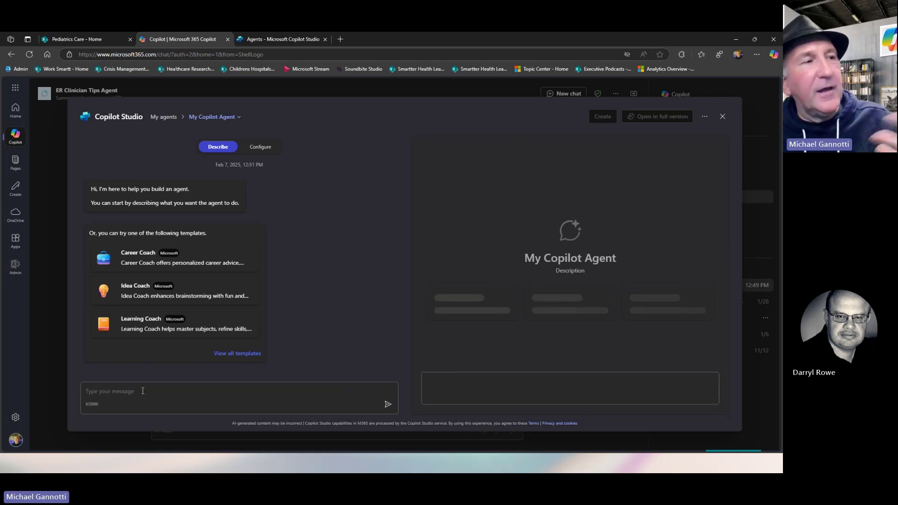
left_click(263, 148)
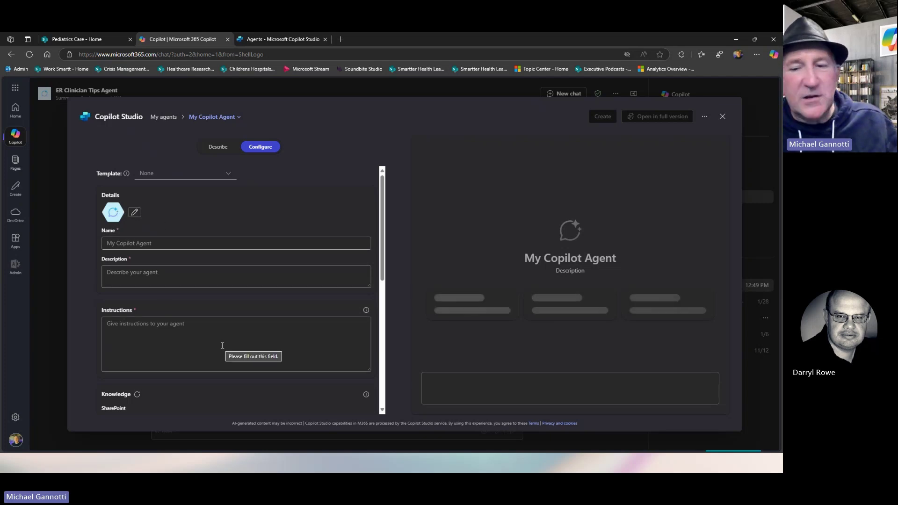
scroll(221, 313, "down", 4)
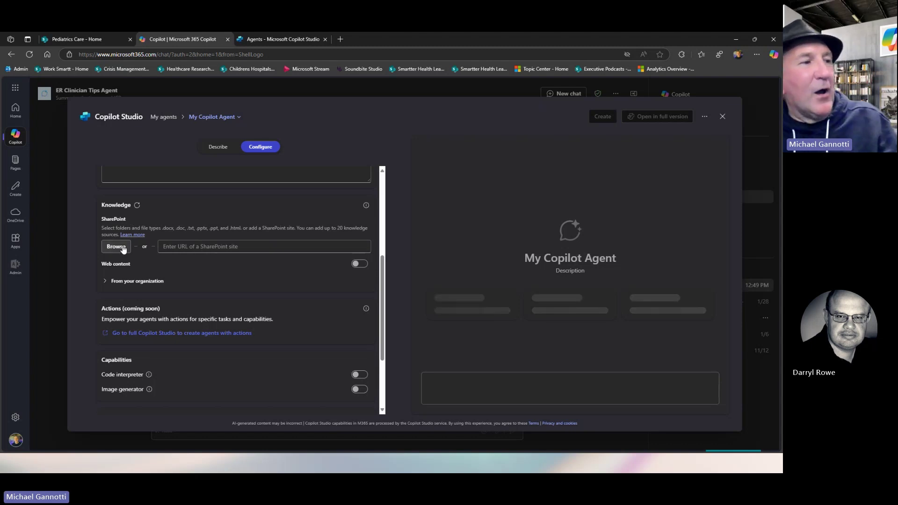
left_click(115, 246)
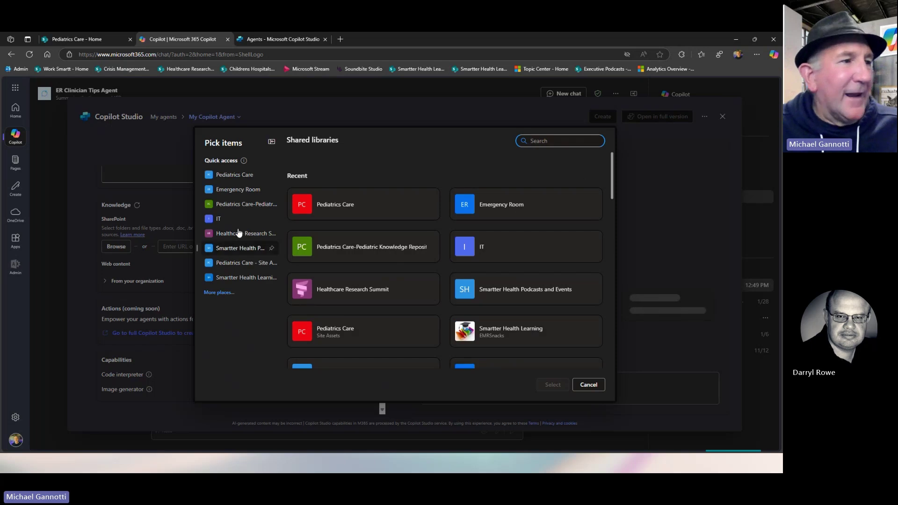
left_click(589, 385)
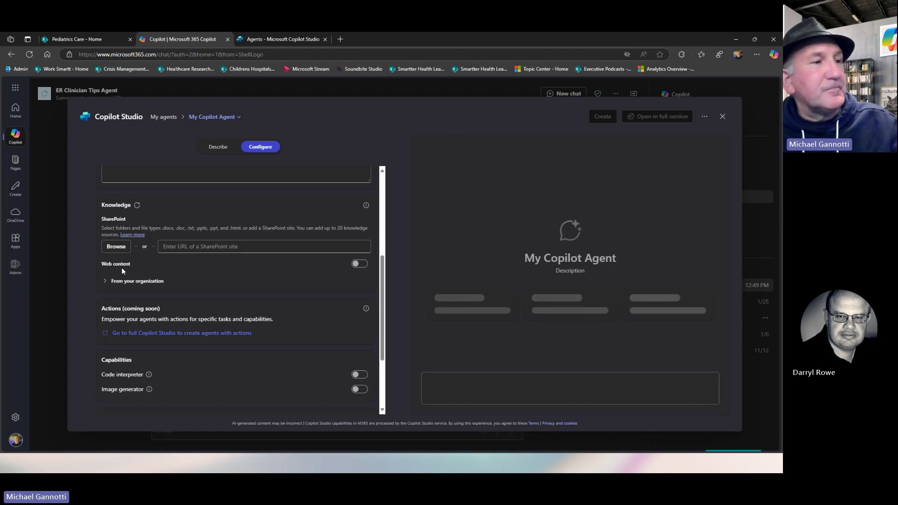
Try the new agent's Web content, Code interpreter and Image generator options, switching each on and back off
left_click(360, 265)
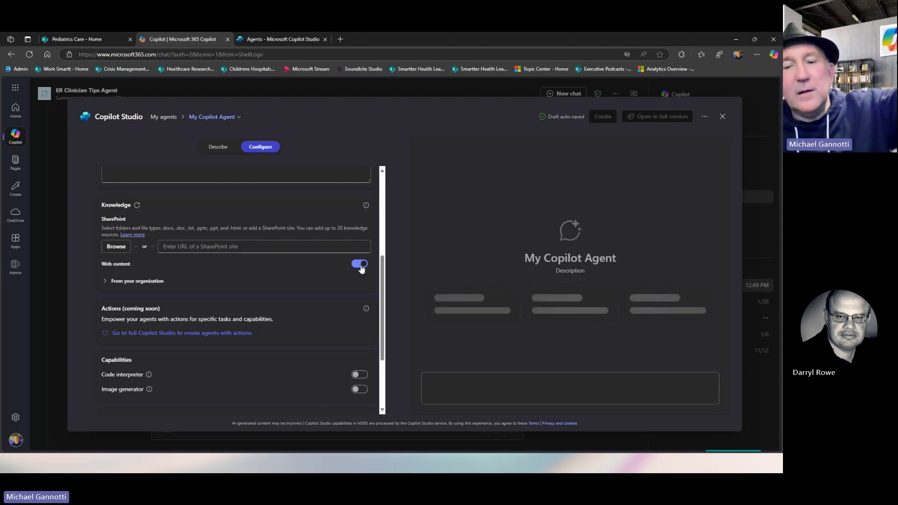
left_click(360, 265)
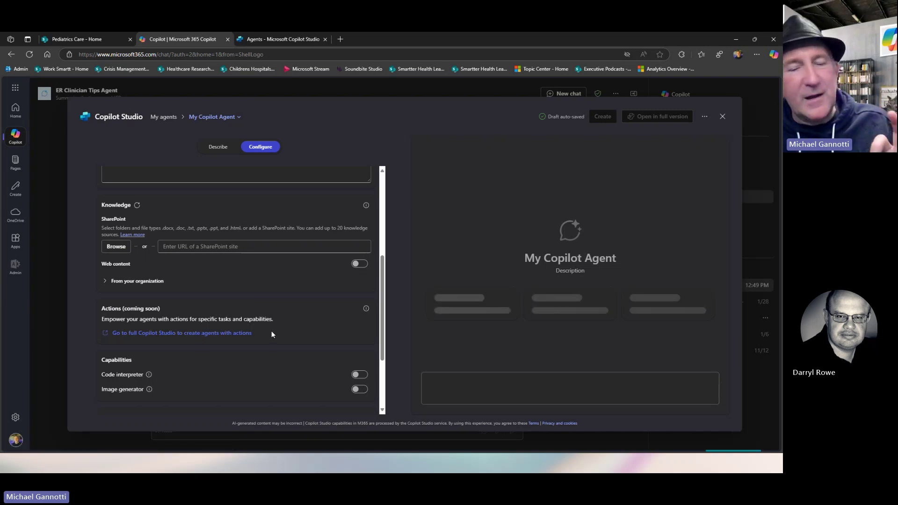
scroll(279, 318, "down", 1)
scroll(285, 277, "down", 1)
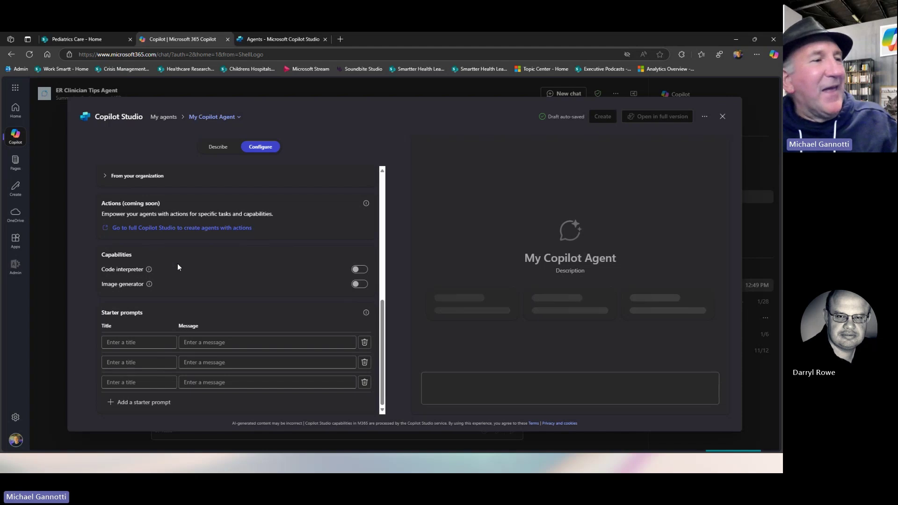
left_click(358, 271)
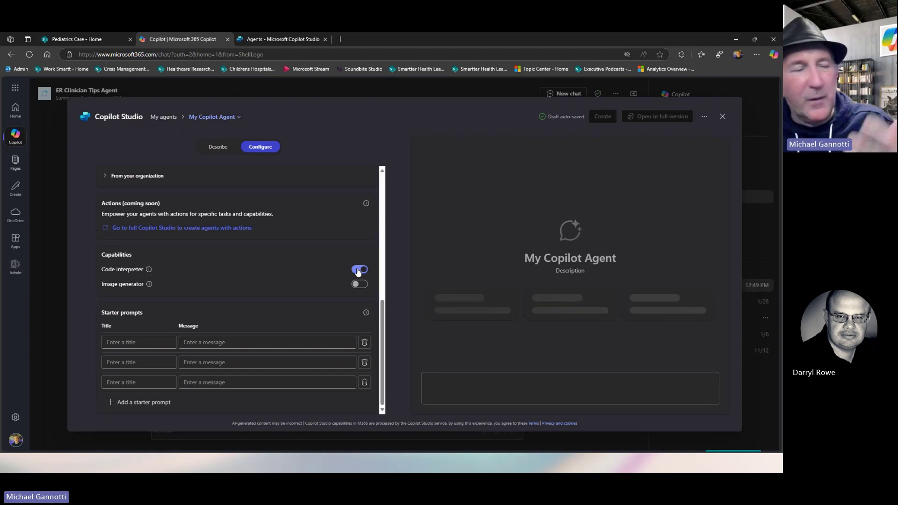
left_click(358, 271)
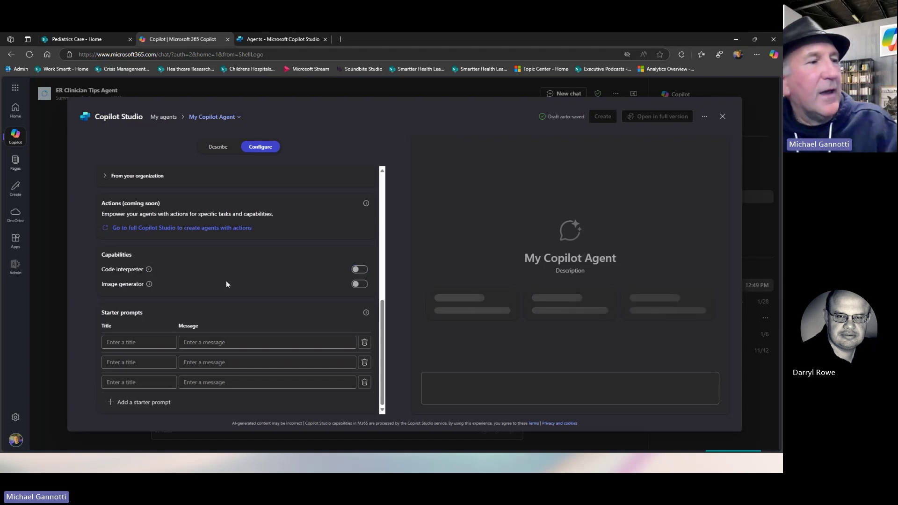
left_click(360, 284)
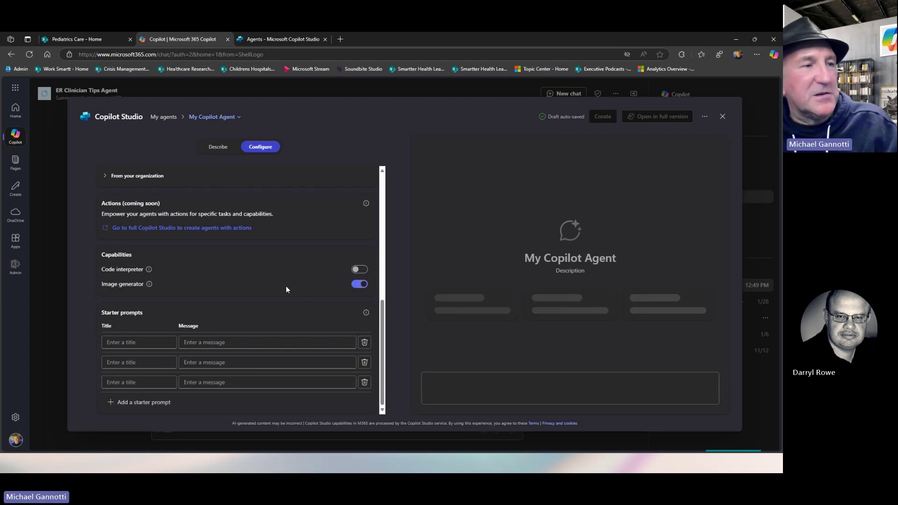
left_click(359, 284)
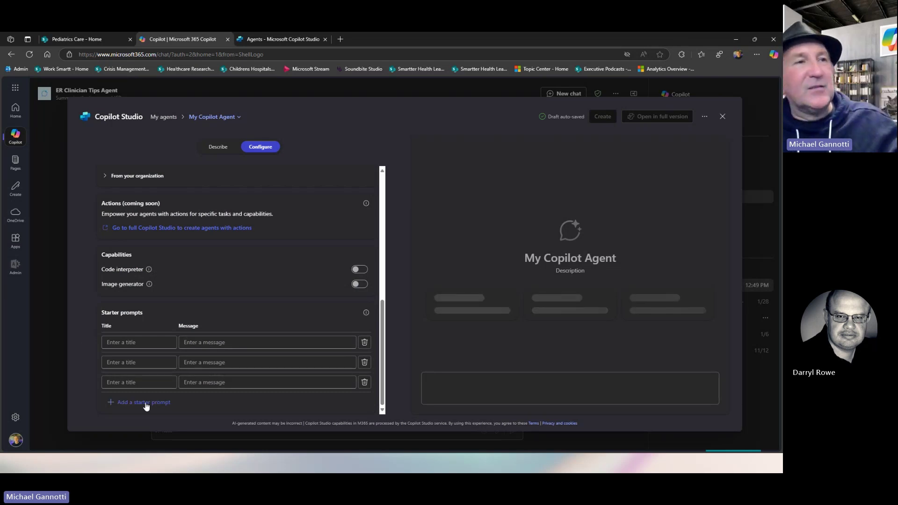
Open the ER Clinician Tips Agent for editing from the list of all agents and view its SharePoint and organization knowledge sources
left_click(235, 117)
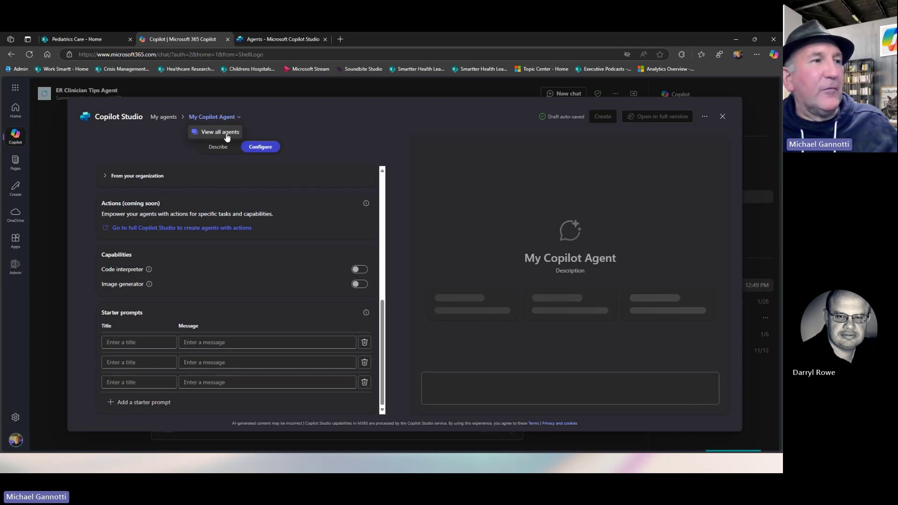
left_click(225, 132)
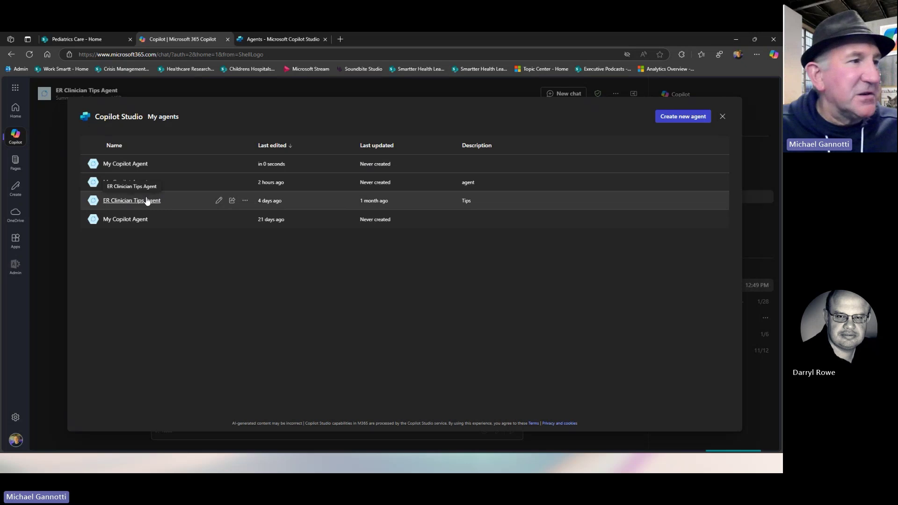
left_click(219, 201)
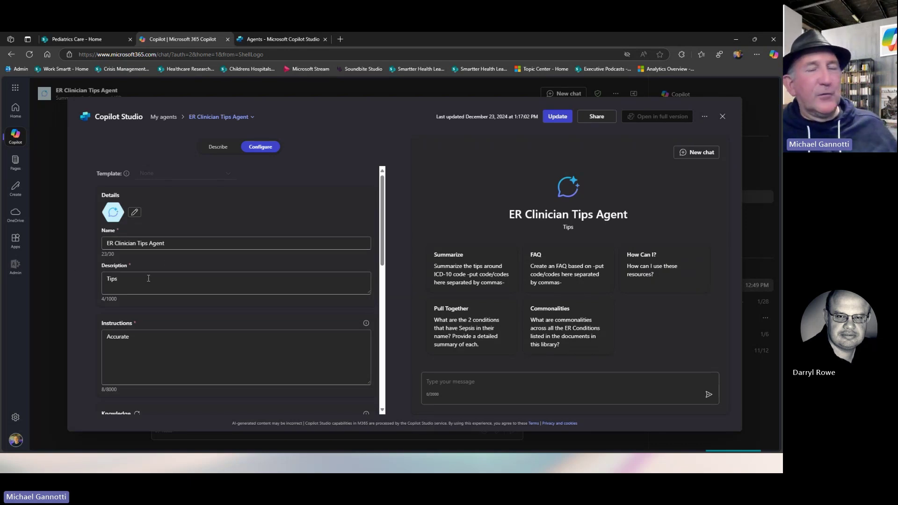
scroll(168, 289, "down", 3)
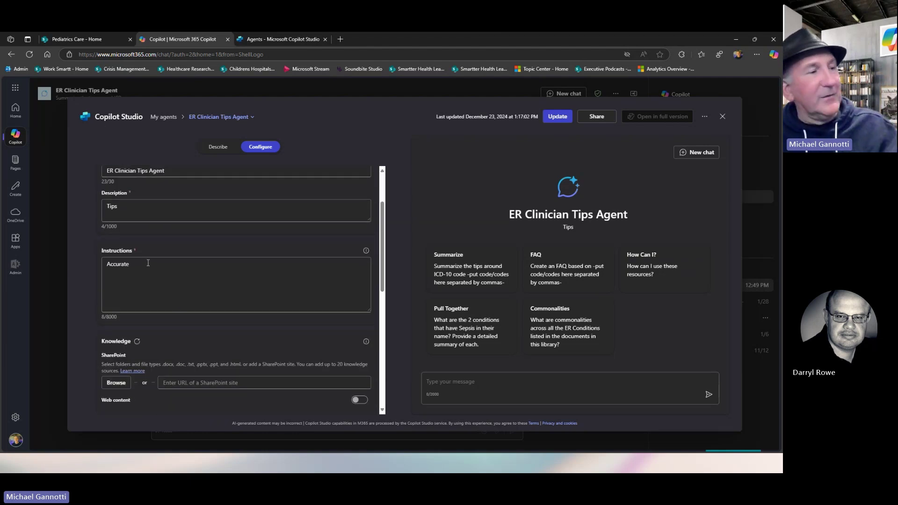
scroll(148, 263, "down", 8)
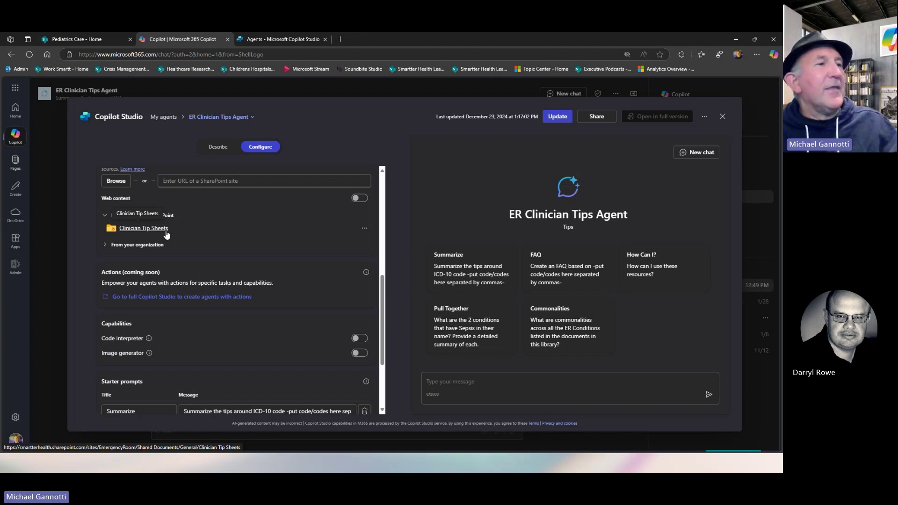
left_click(106, 246)
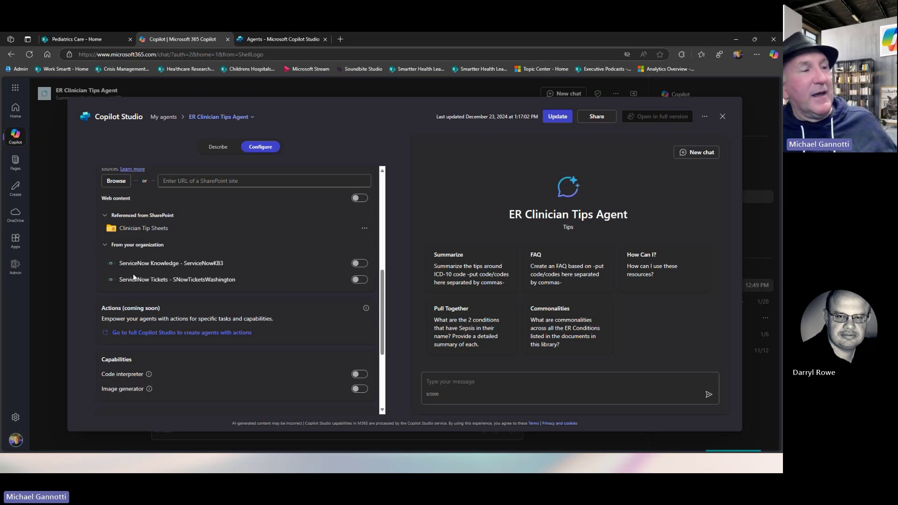
Review the ER Clinician Tips Agent's ServiceNow Knowledge and ServiceNow Tickets source descriptions, its capabilities and its starter prompts
mouse_move(137, 267)
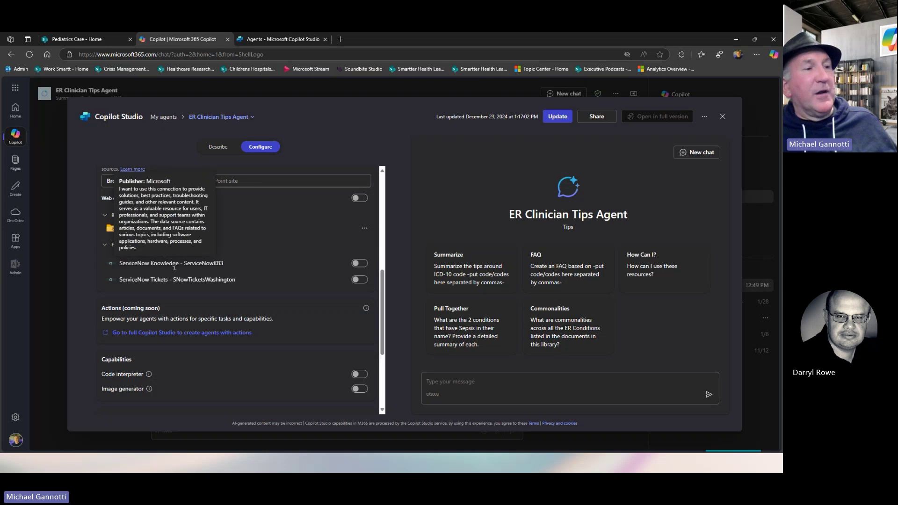
mouse_move(161, 282)
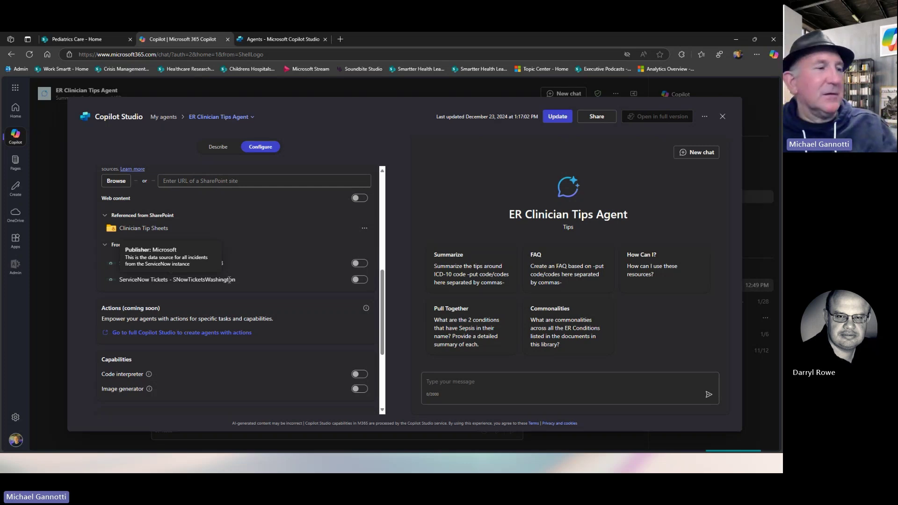
scroll(234, 328, "down", 3)
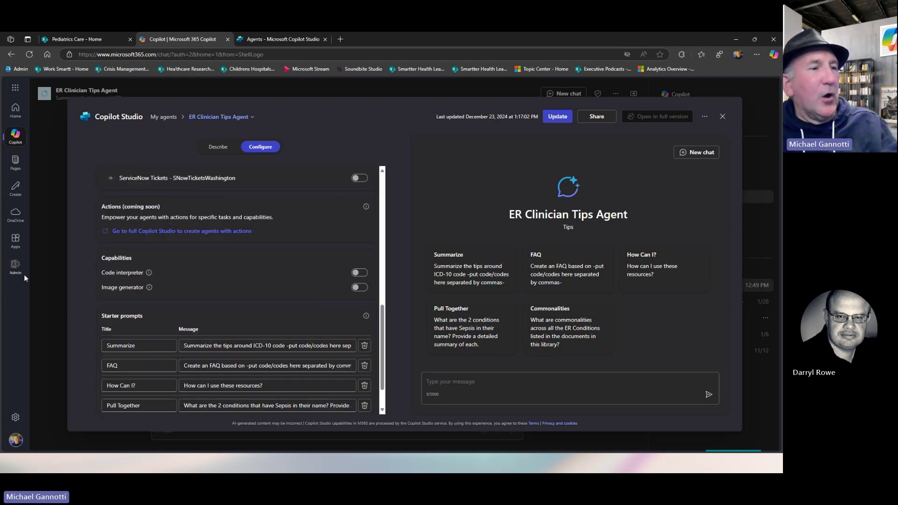
scroll(310, 303, "down", 2)
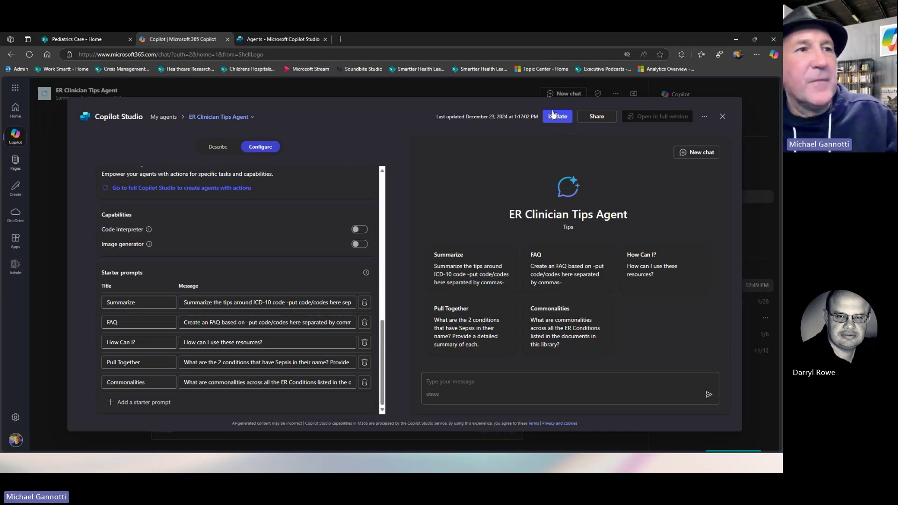
Copy the ER Clinician Tips Agent's sharing link for anyone in the organization and close the agent editor
left_click(602, 118)
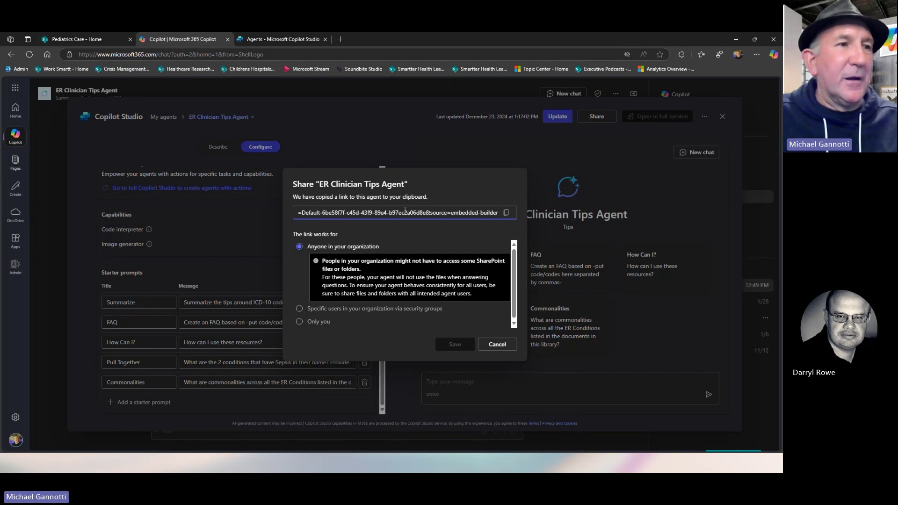
left_click(507, 215)
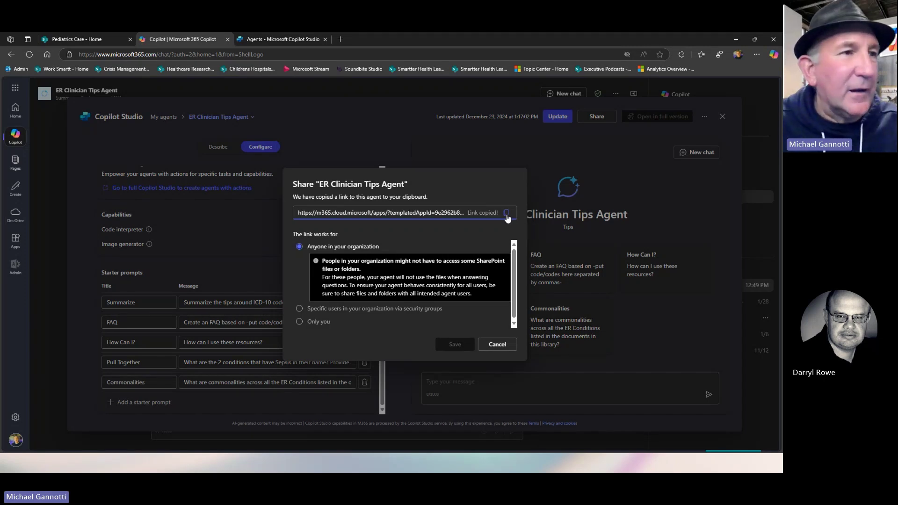
left_click(497, 346)
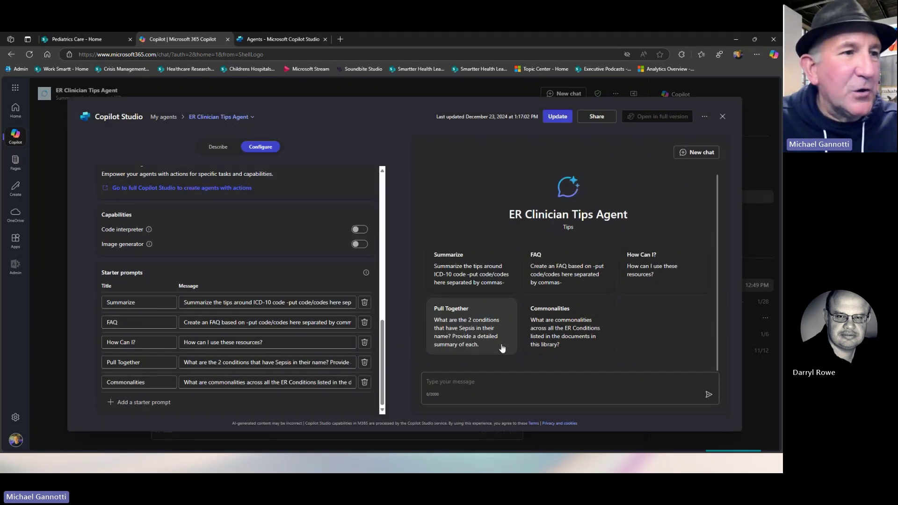
left_click(722, 116)
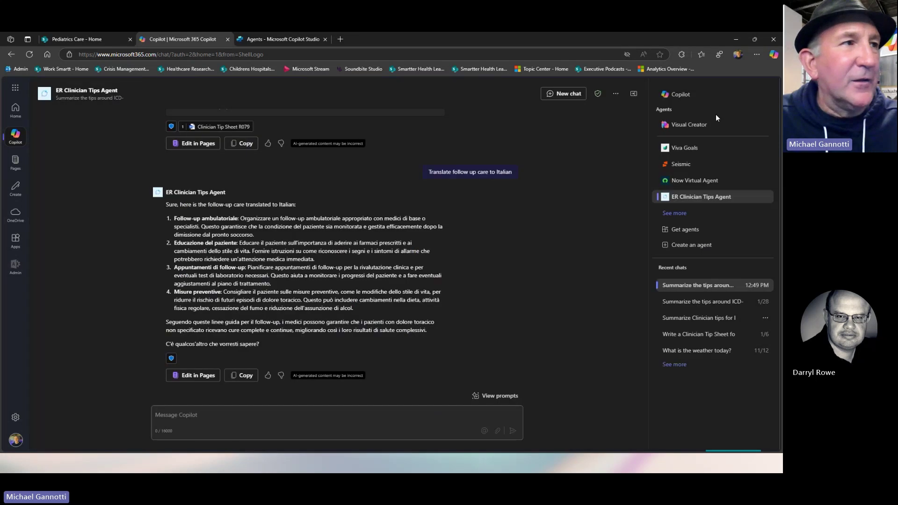
Load the copied sharing link in the browser to view the ER Clinician Tips Agent's app details, and close them
left_click(260, 53)
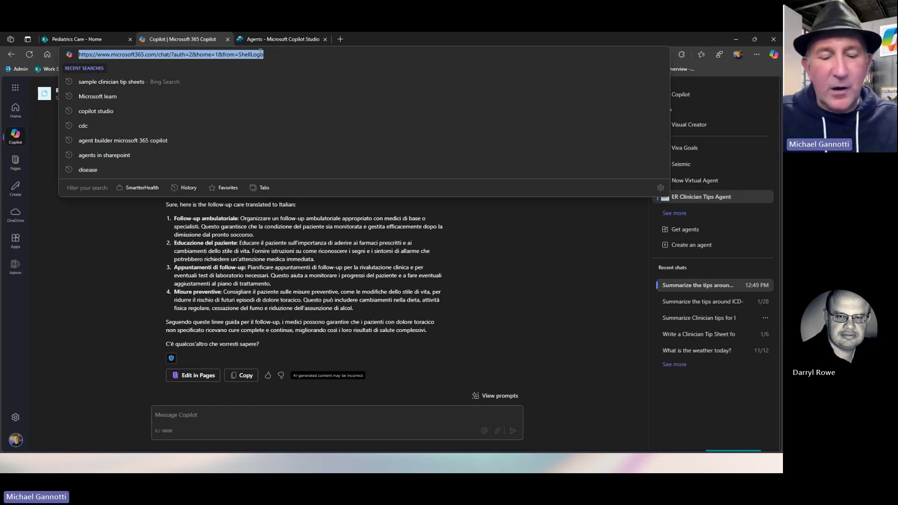
key("ctrl+v")
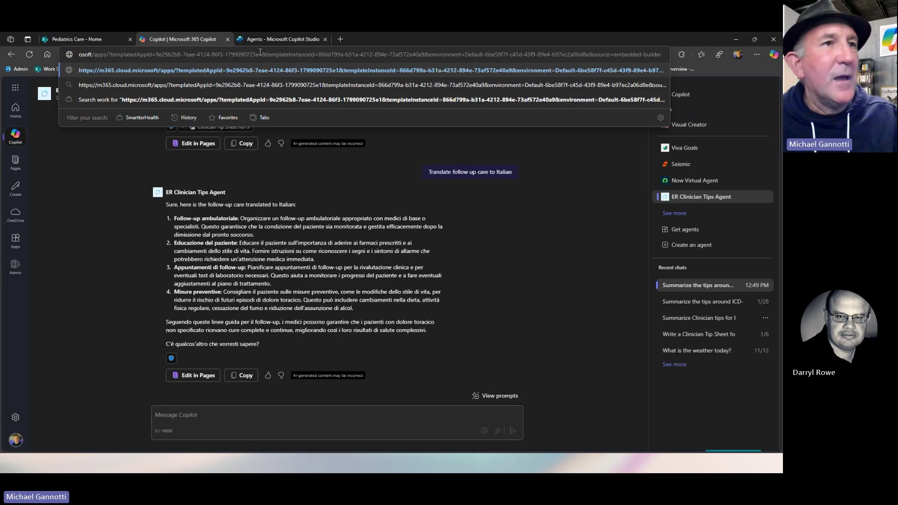
key("Return")
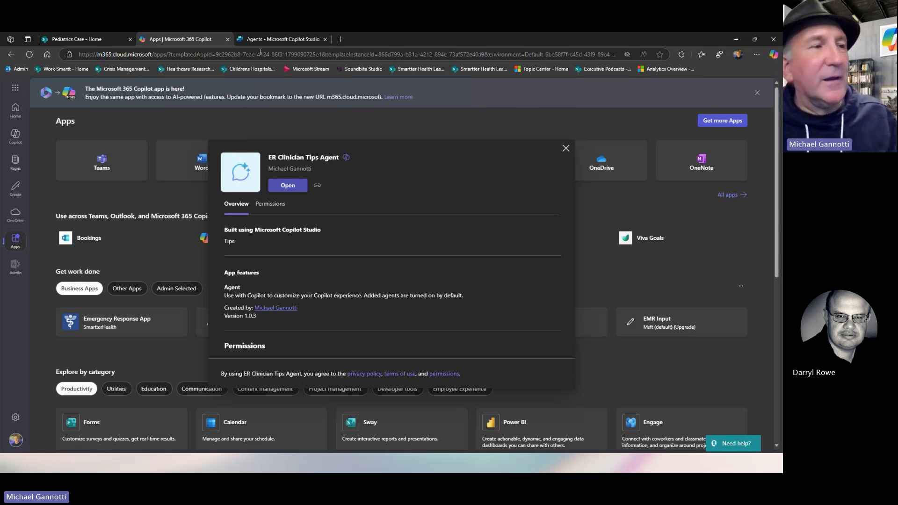
left_click(287, 186)
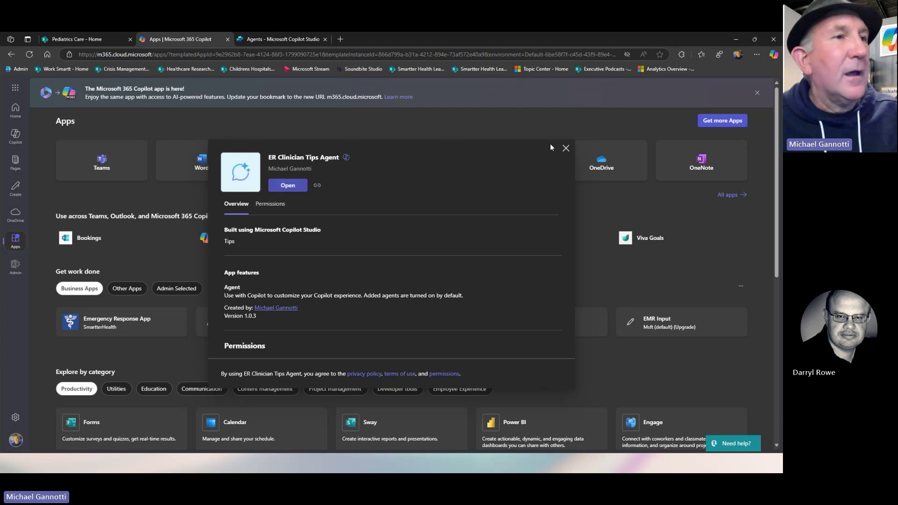
left_click(566, 148)
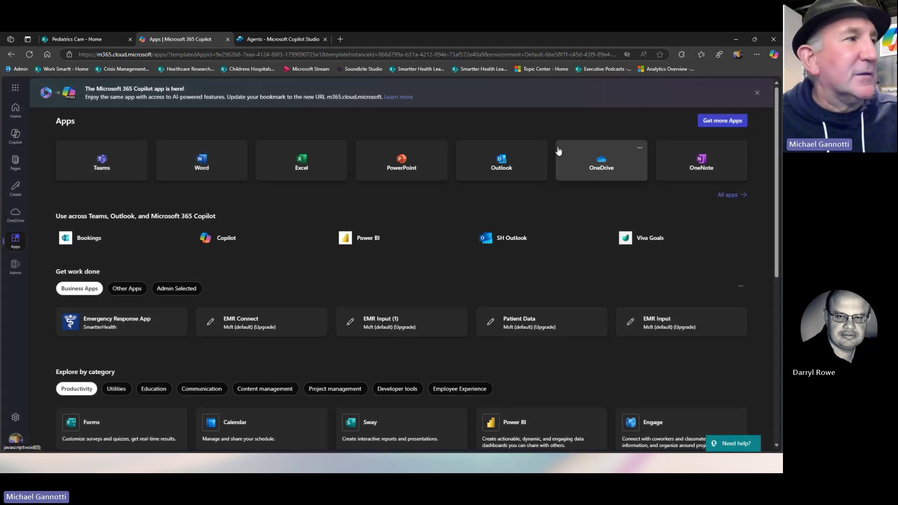
Return to the Copilot chat and dismiss the Microsoft 365 Copilot app announcement banner
left_click(15, 136)
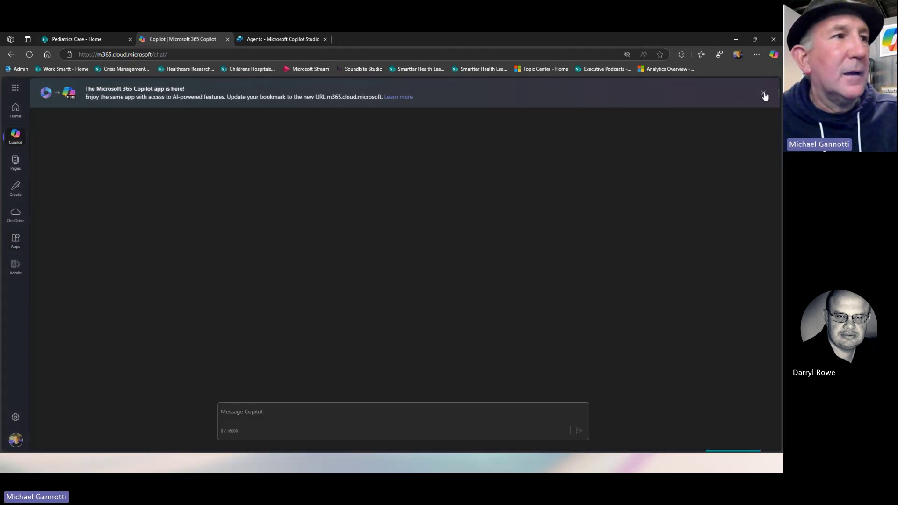
left_click(764, 93)
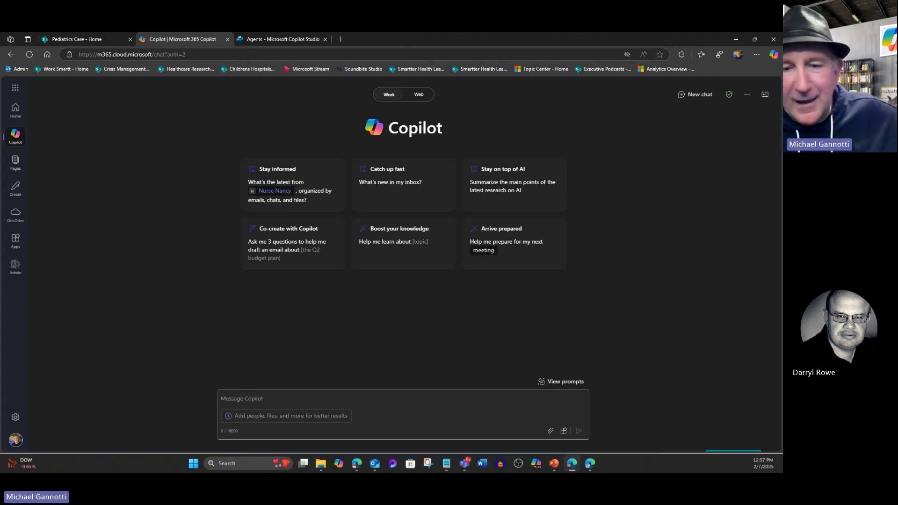
View the Copilot agent list in the other browser window, and switch to the slide presentation to advance to the next slide
key("alt+Tab")
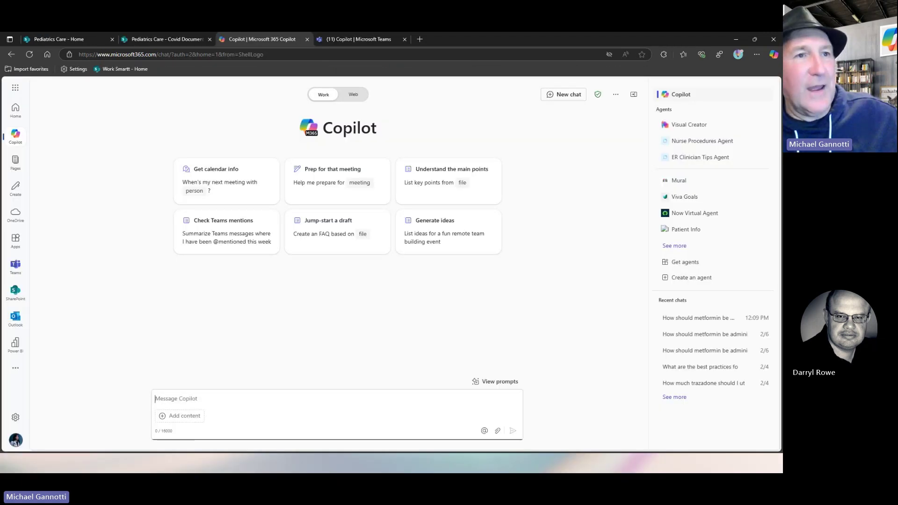
mouse_move(717, 158)
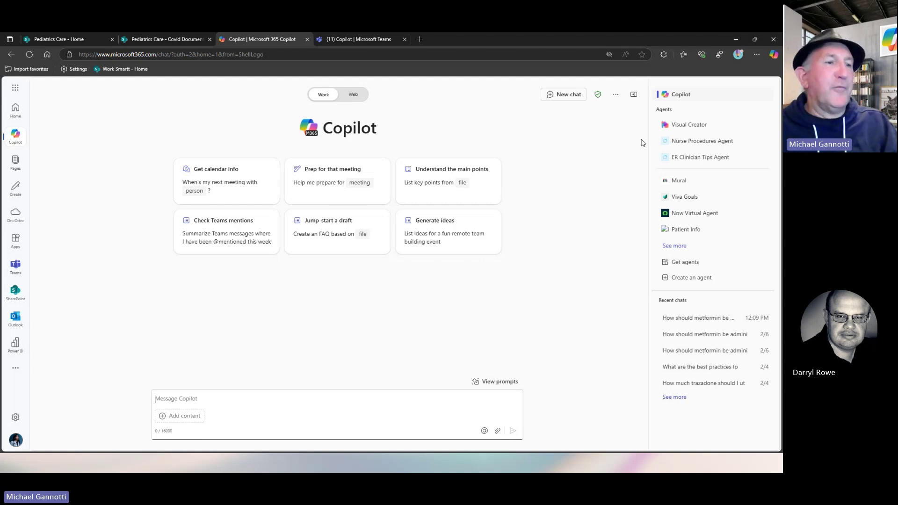
mouse_move(427, 470)
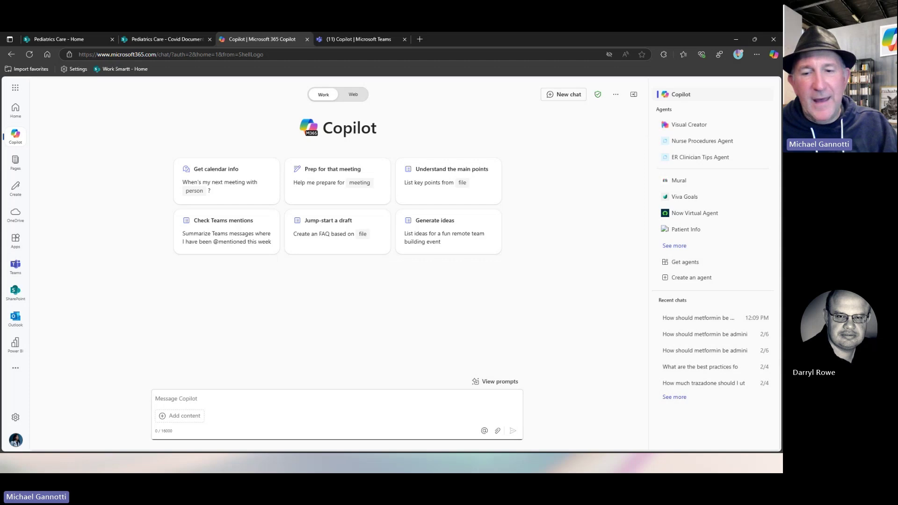
key("alt+Tab")
key("Right")
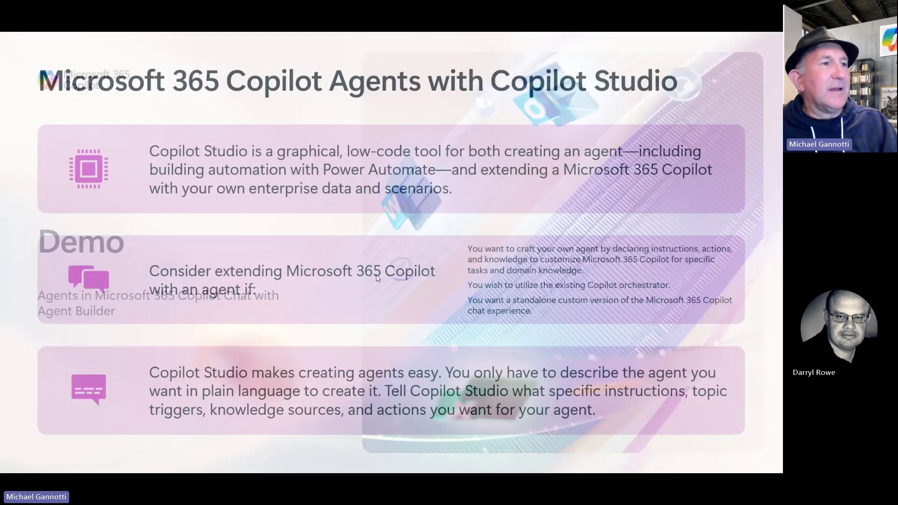
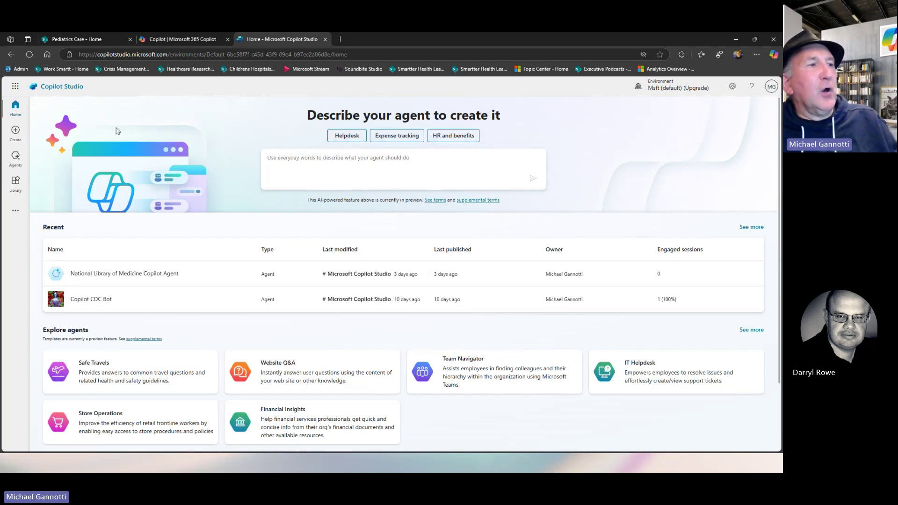
Look over the Copilot Studio home page and the new-agent option and agent templates offered for creation
left_click(294, 163)
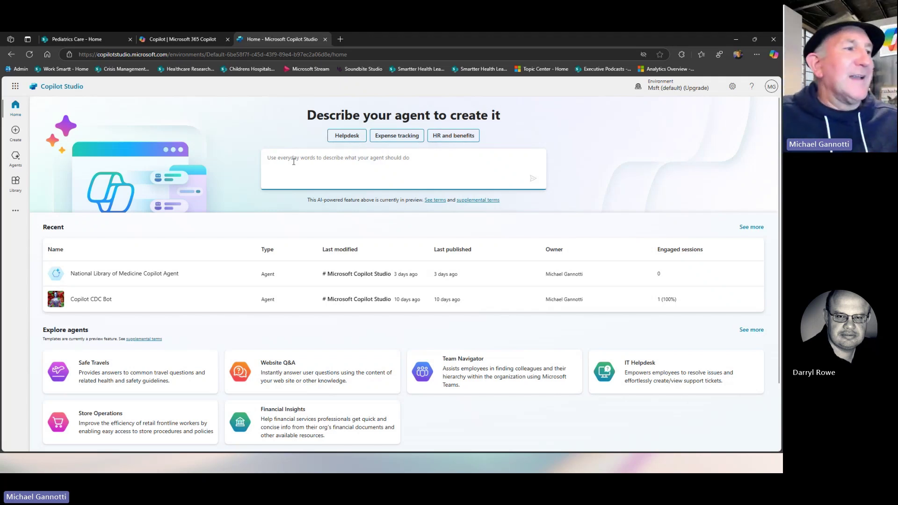
scroll(454, 347, "down", 2)
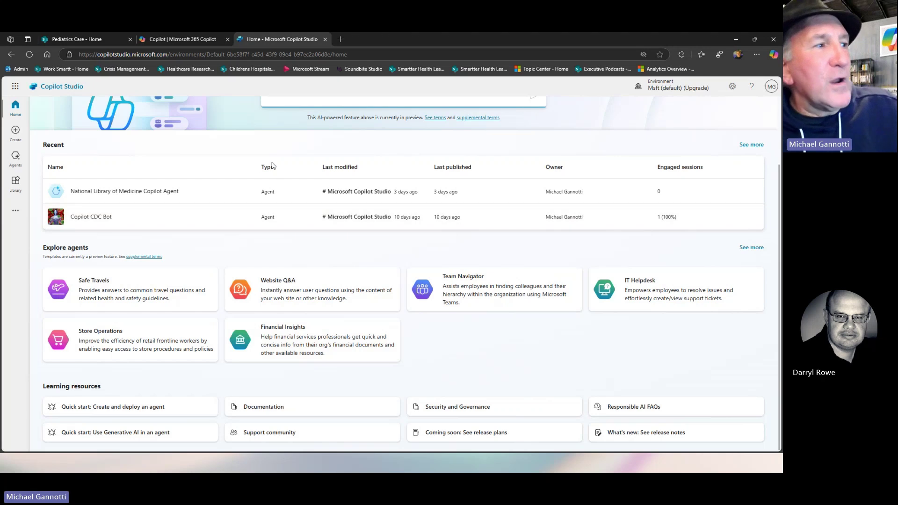
left_click(16, 133)
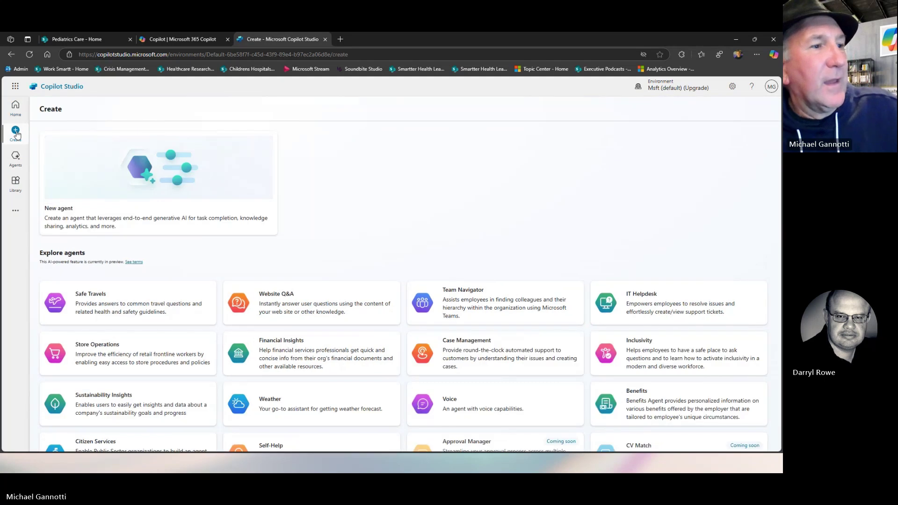
scroll(301, 294, "down", 2)
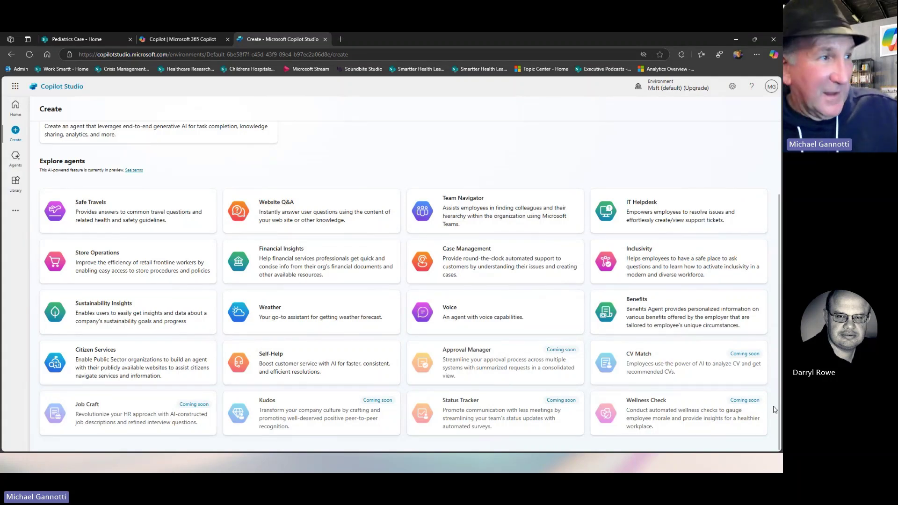
scroll(196, 178, "up", 2)
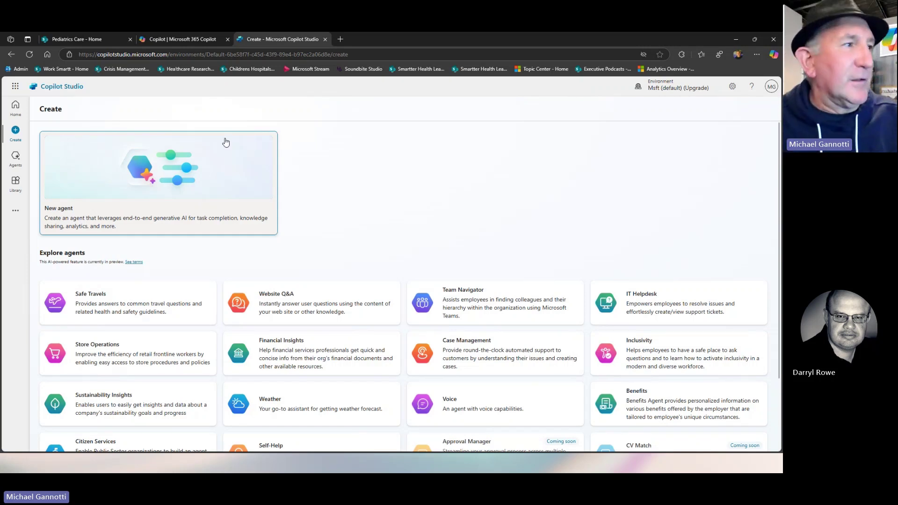
Open the Copilot CDC Bot from the agent list and review its details, orchestration, analytics and knowledge overview
left_click(15, 157)
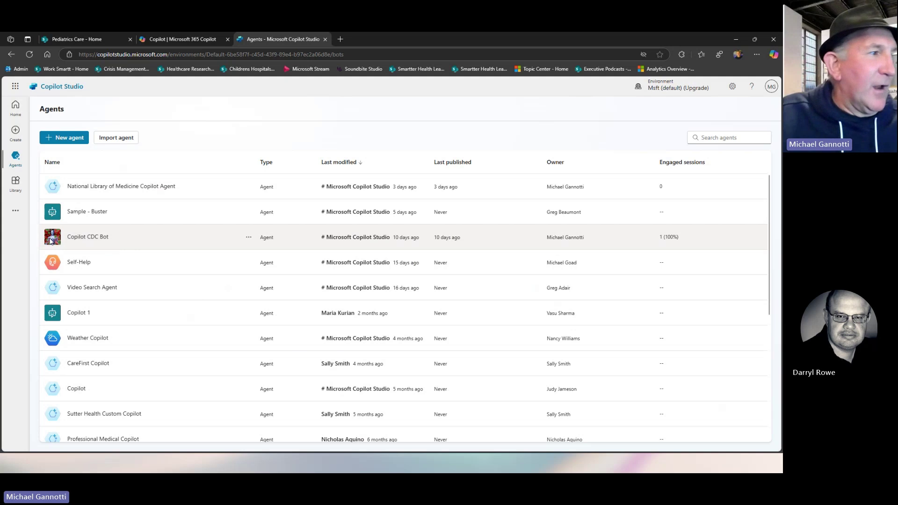
left_click(92, 240)
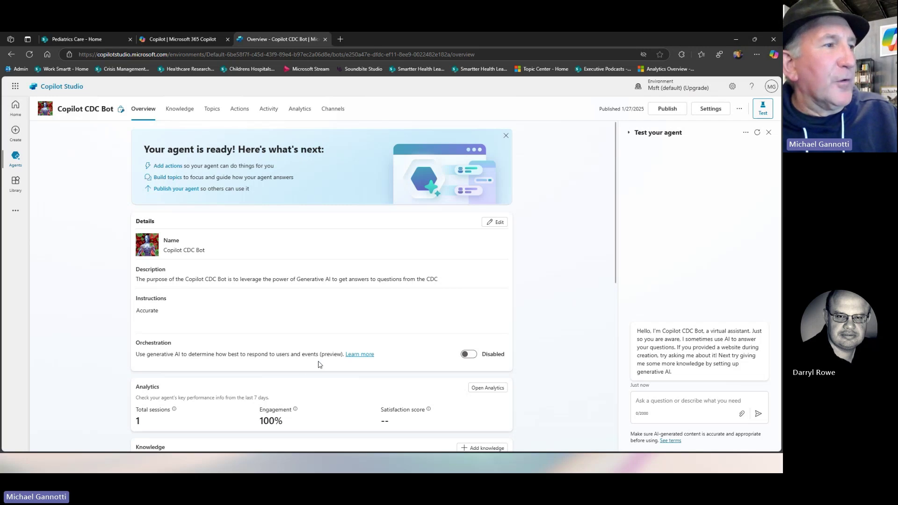
scroll(287, 297, "down", 2)
scroll(287, 297, "down", 1)
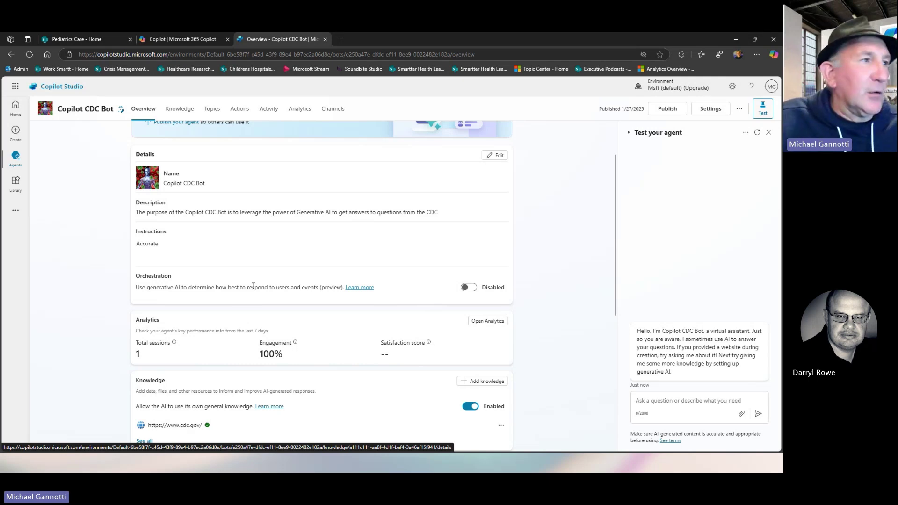
scroll(212, 176, "up", 2)
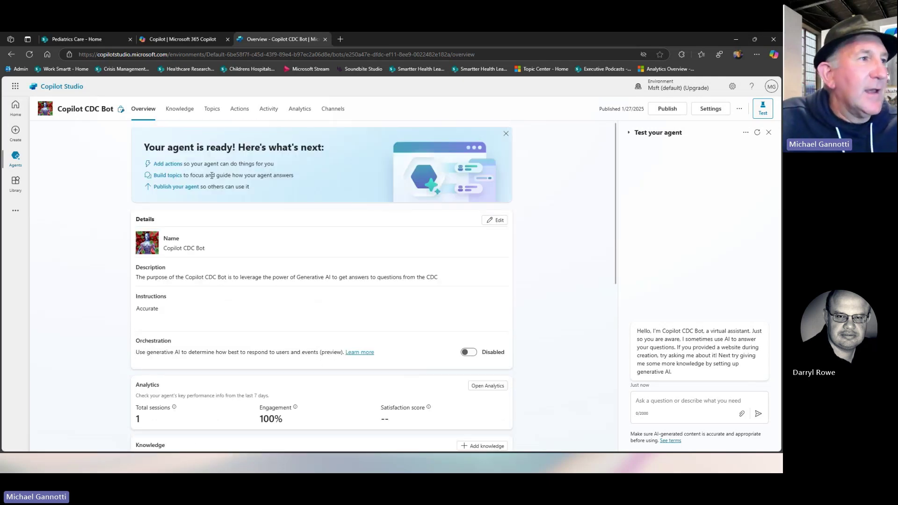
View the Copilot CDC Bot's knowledge and the featured and advanced sources that can be added, cancelling without adding any
left_click(178, 112)
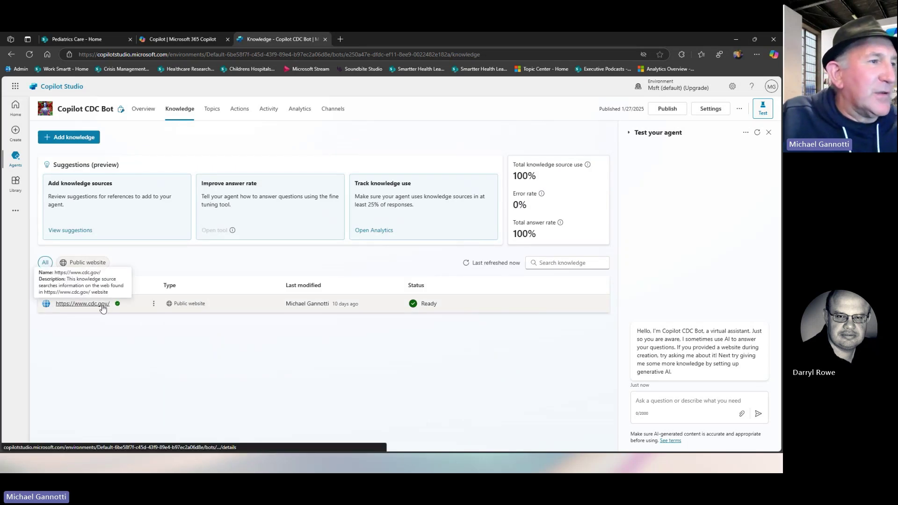
left_click(62, 137)
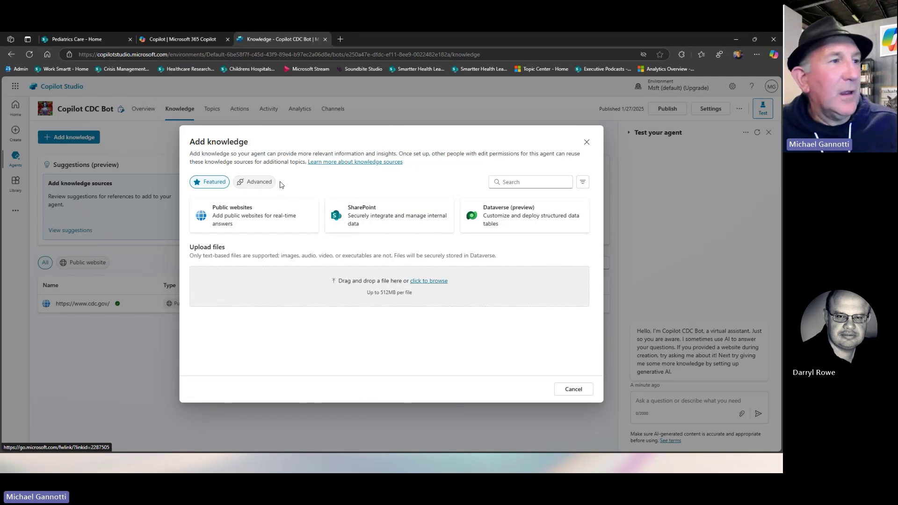
left_click(258, 182)
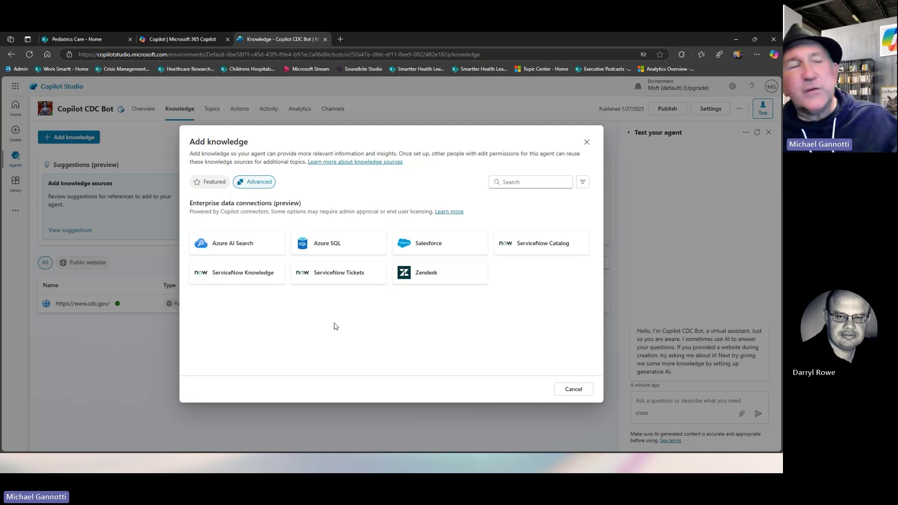
left_click(575, 390)
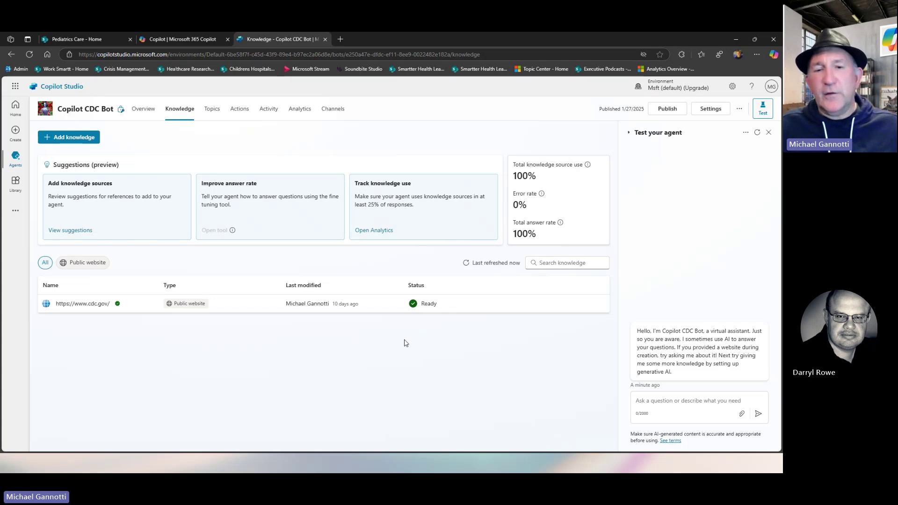
View the Copilot CDC Bot's topics and open the Conversation Start topic from the greeting message in the test chat
left_click(212, 109)
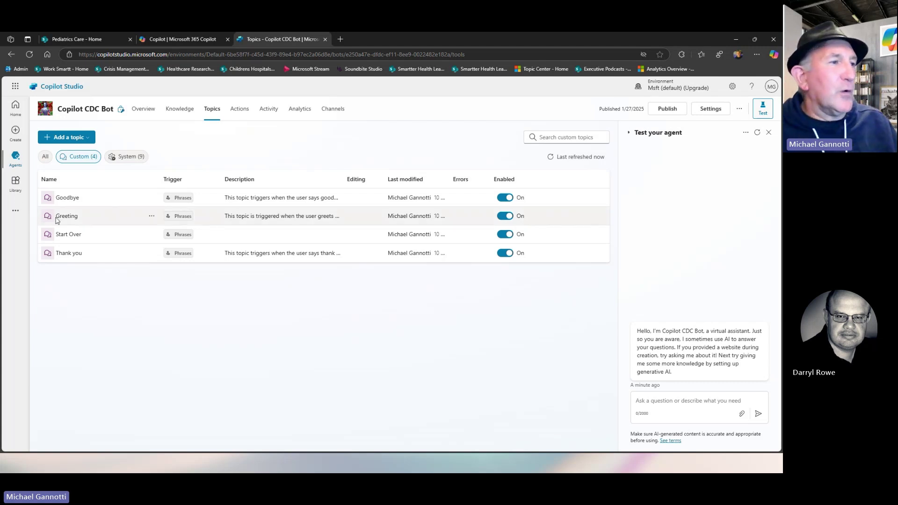
left_click(645, 332)
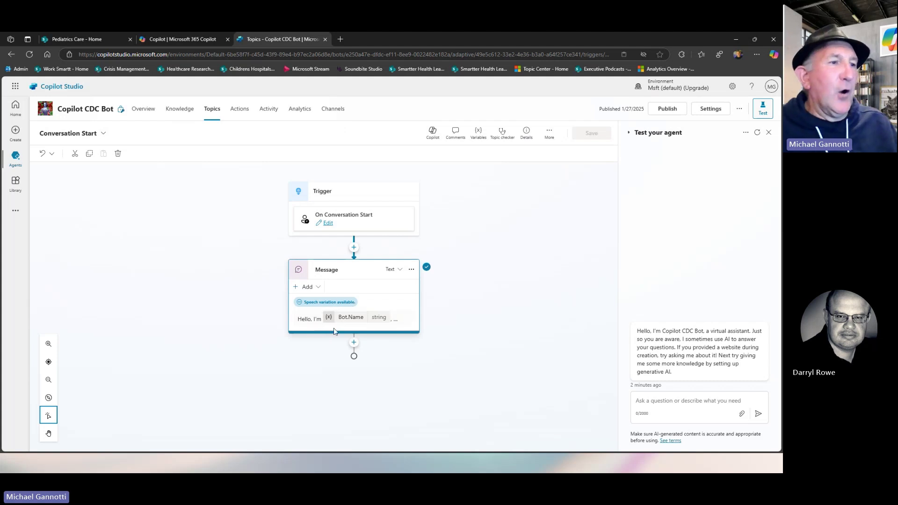
Return to the Copilot CDC Bot's topic list, open its actions and browse the featured actions that can be added
left_click(217, 111)
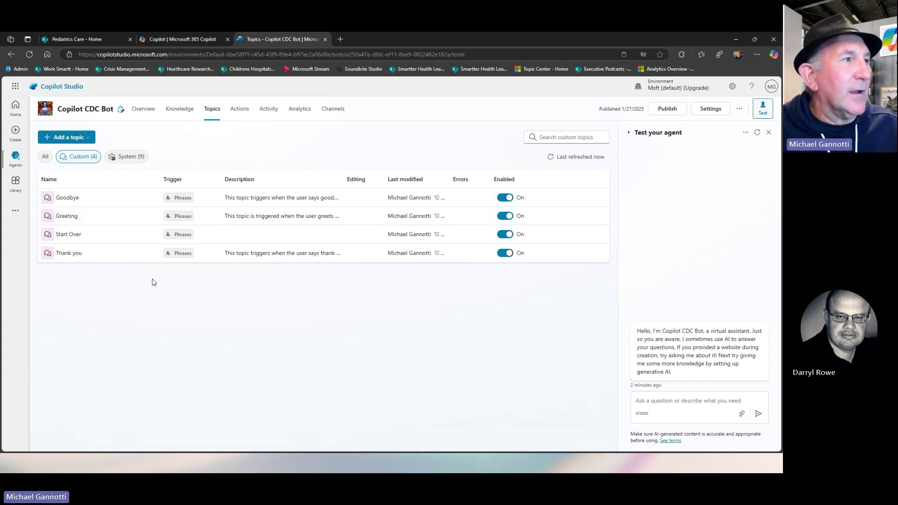
left_click(240, 109)
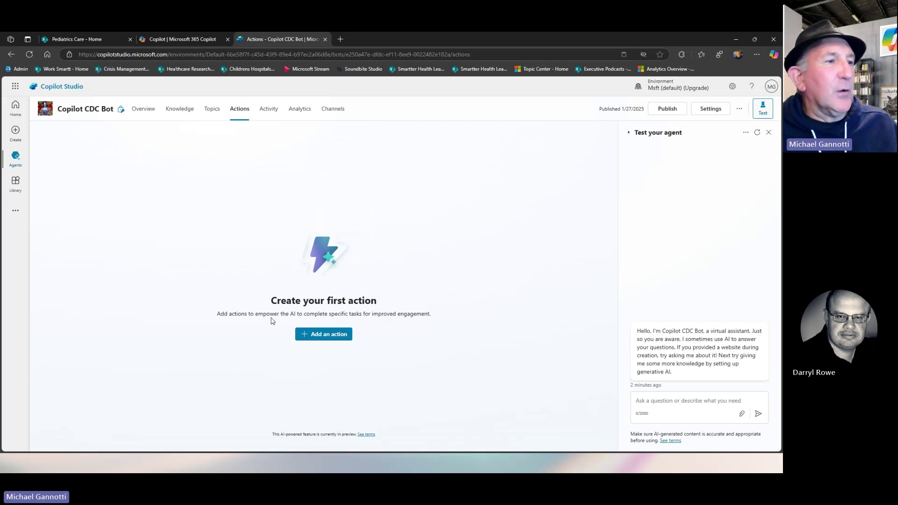
left_click(333, 341)
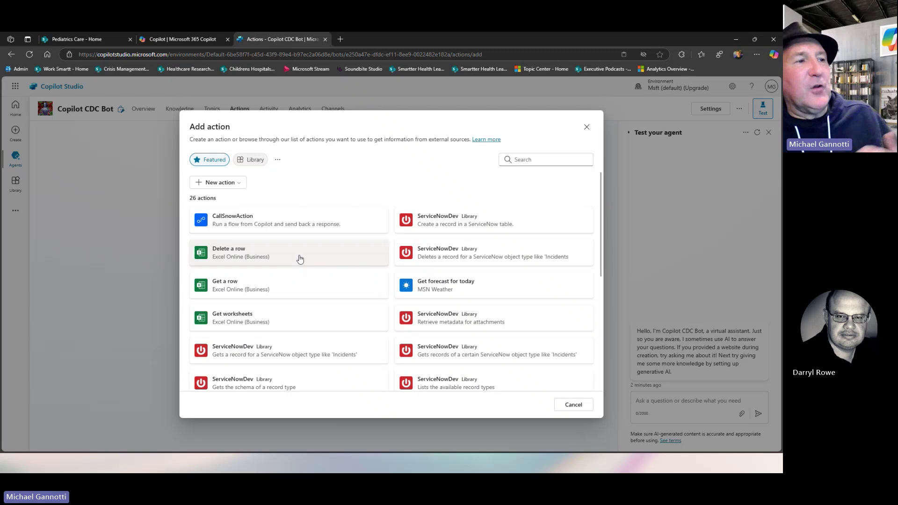
scroll(302, 262, "down", 3)
scroll(309, 258, "down", 2)
scroll(311, 250, "up", 5)
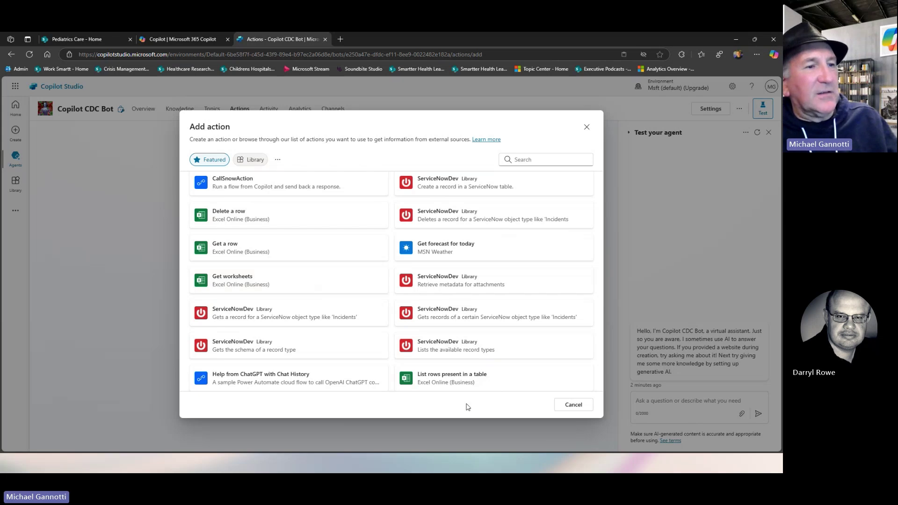
scroll(475, 384, "down", 1)
scroll(476, 385, "down", 1)
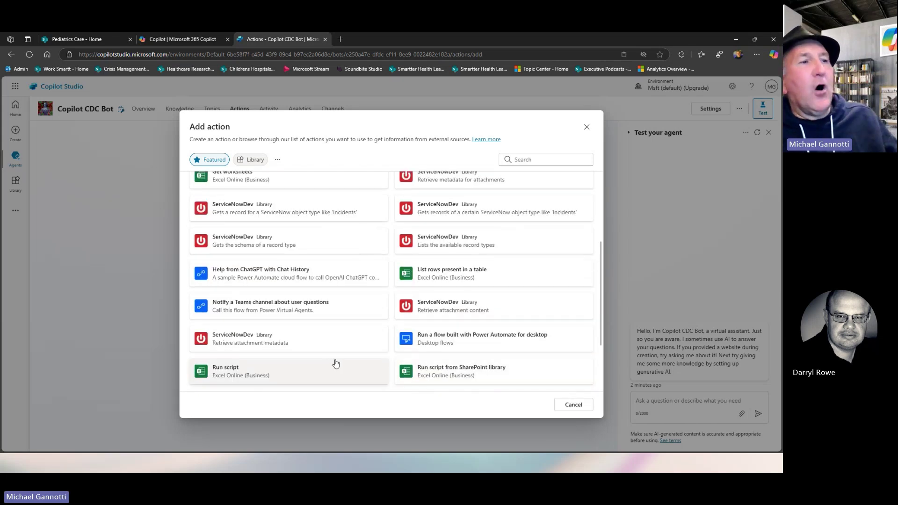
scroll(335, 363, "up", 3)
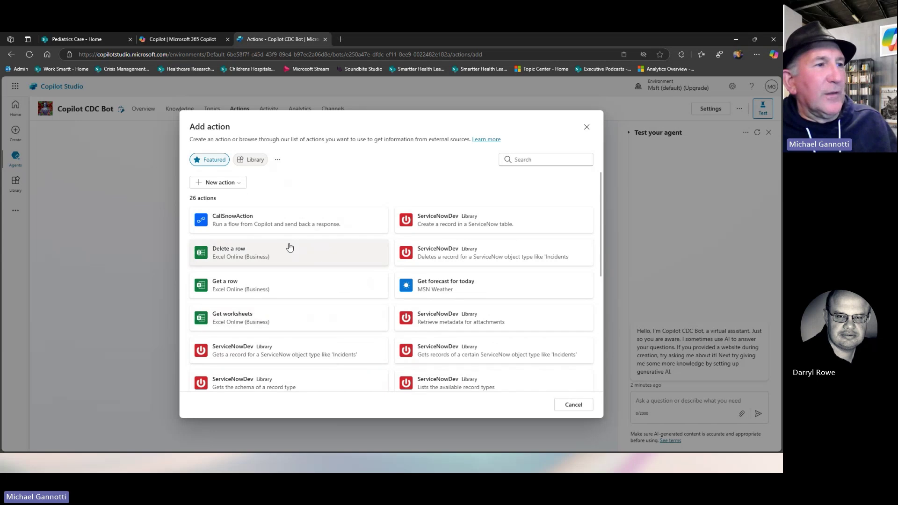
View the new action types and the library actions available for the bot, cancelling without adding any
left_click(232, 183)
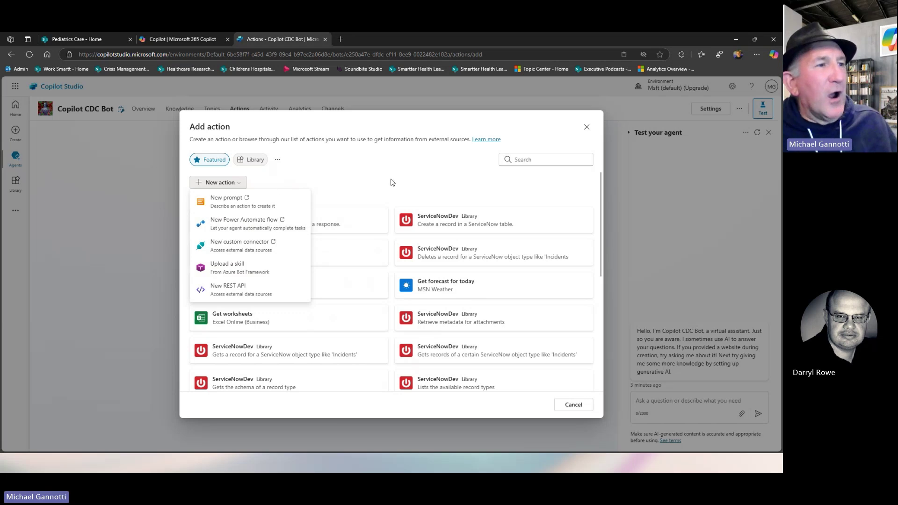
left_click(286, 188)
scroll(468, 251, "down", 3)
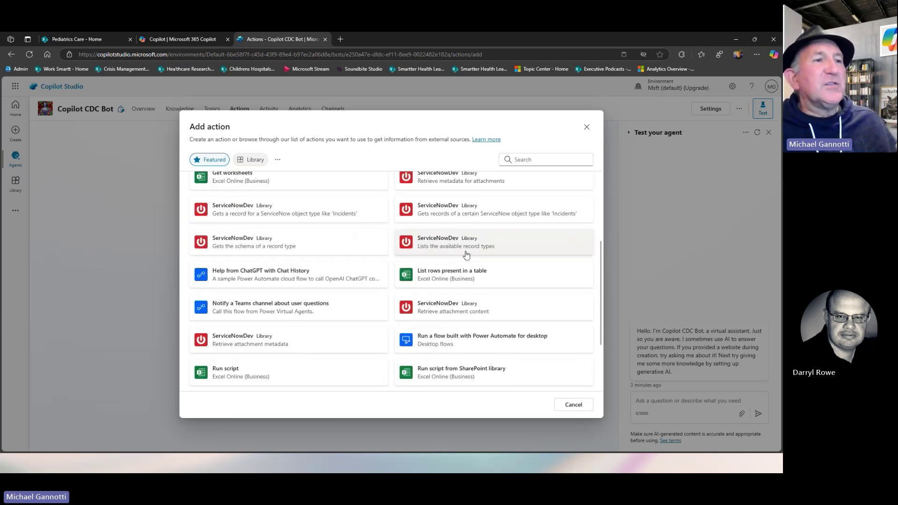
scroll(427, 238, "up", 3)
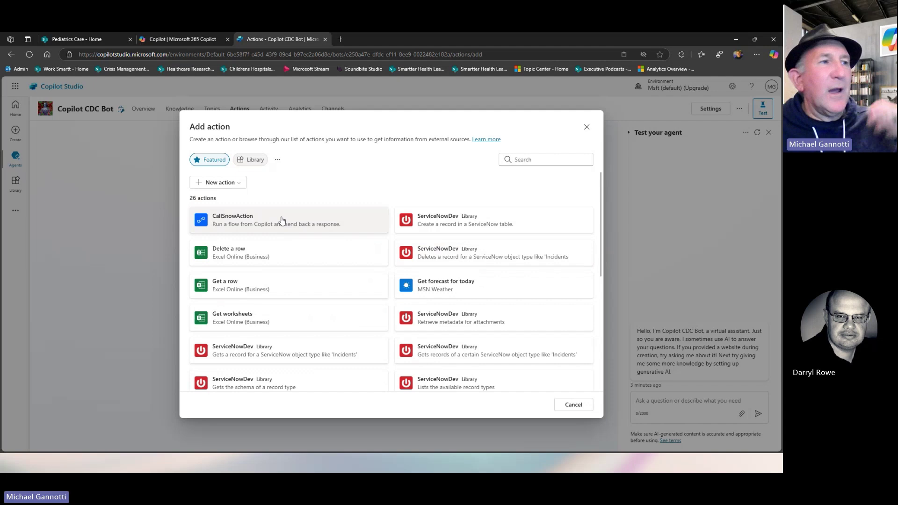
left_click(244, 161)
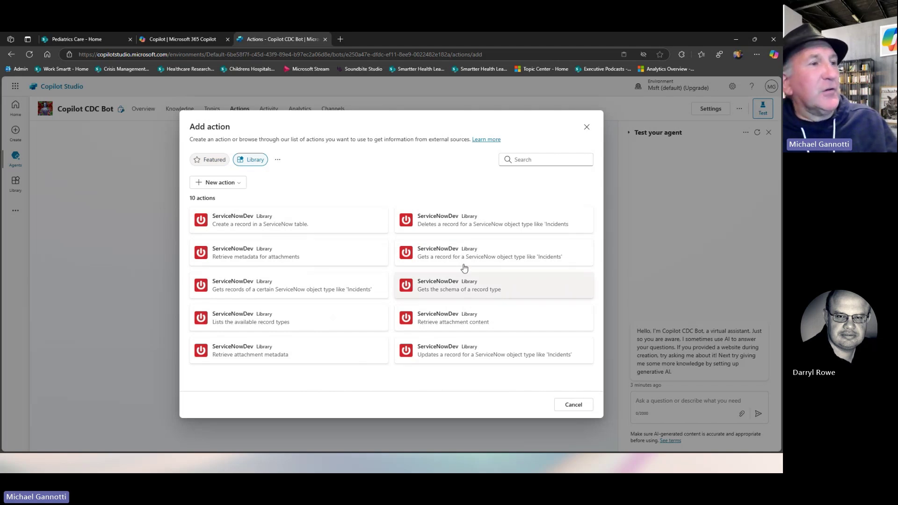
left_click(209, 160)
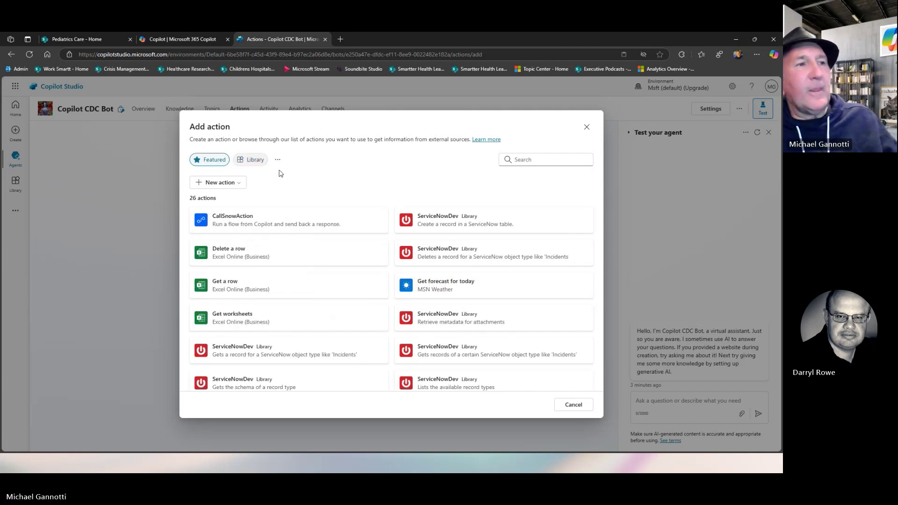
left_click(573, 405)
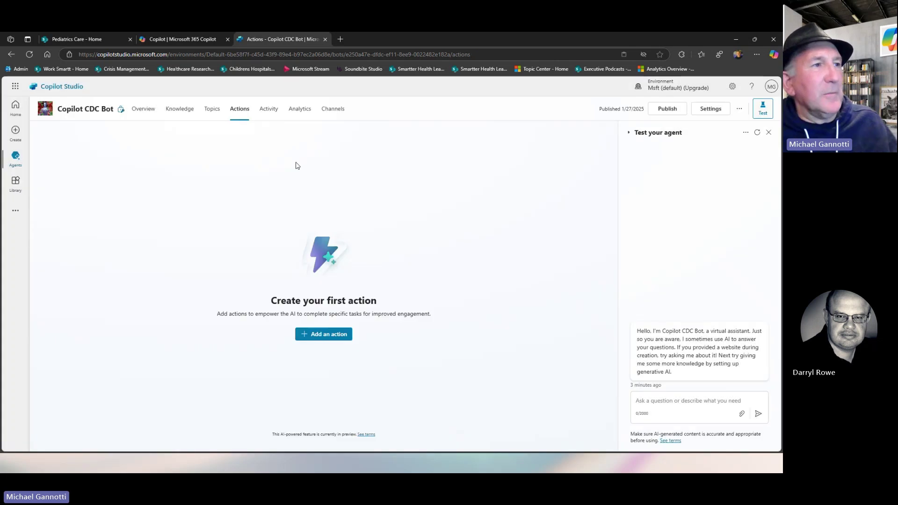
View the Copilot CDC Bot's activity and look over its analytics on outcomes, engagement and knowledge source use
left_click(265, 115)
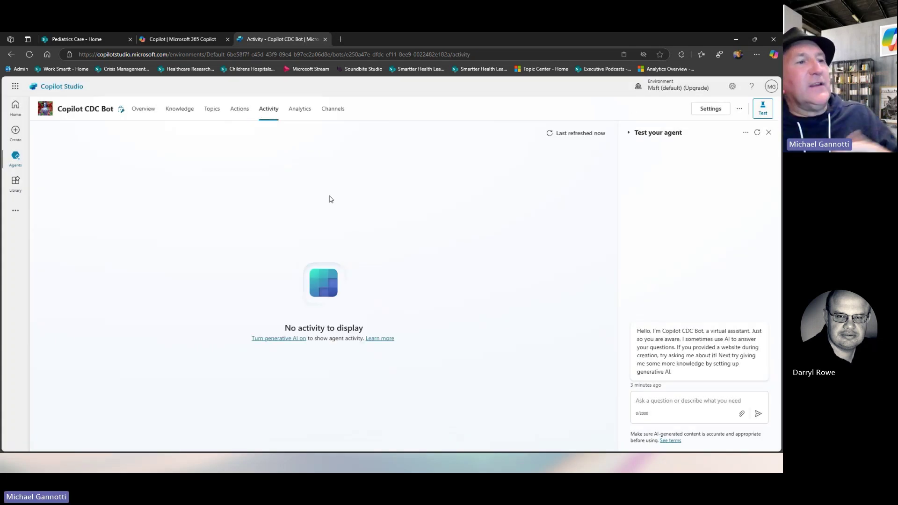
left_click(303, 113)
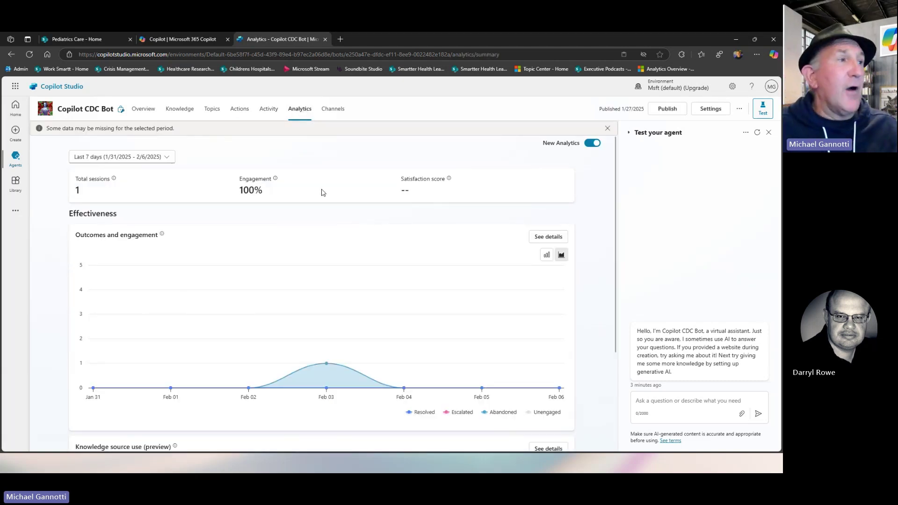
scroll(335, 189, "down", 4)
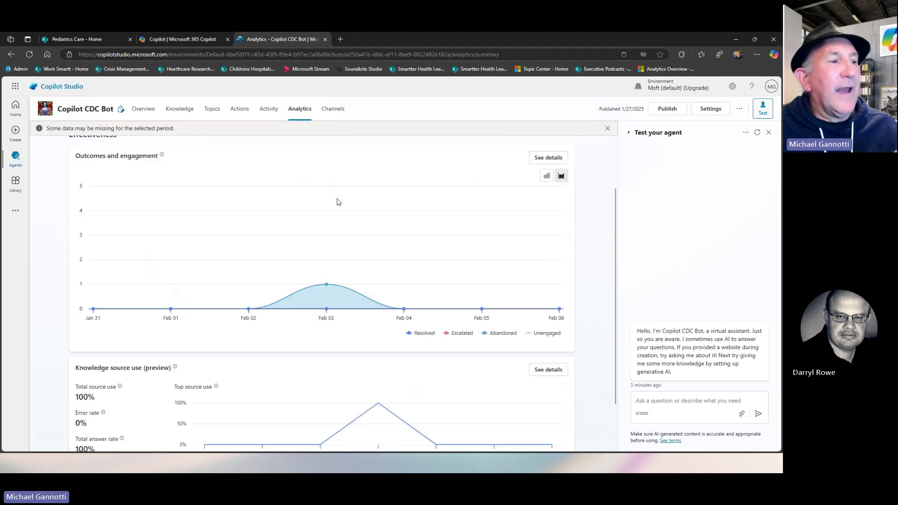
scroll(345, 201, "up", 5)
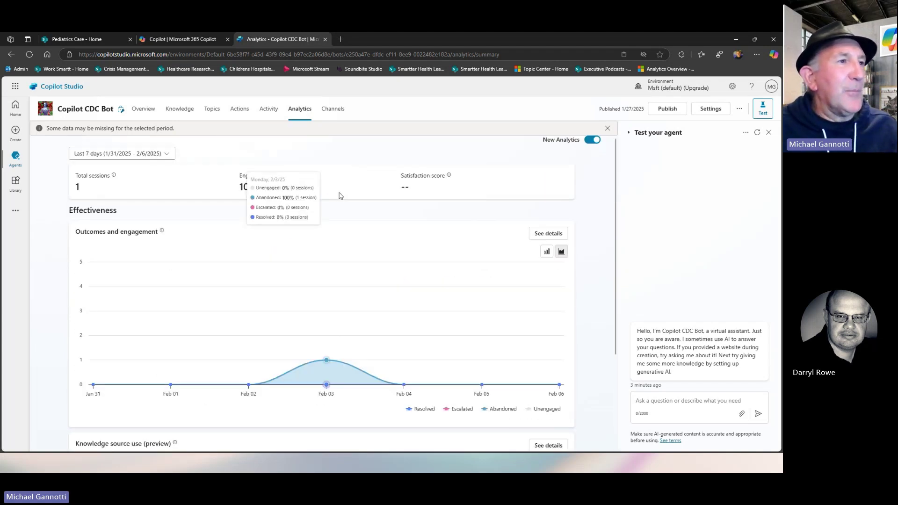
Review the channels and customer engagement hubs available for publishing the Copilot CDC Bot
left_click(329, 115)
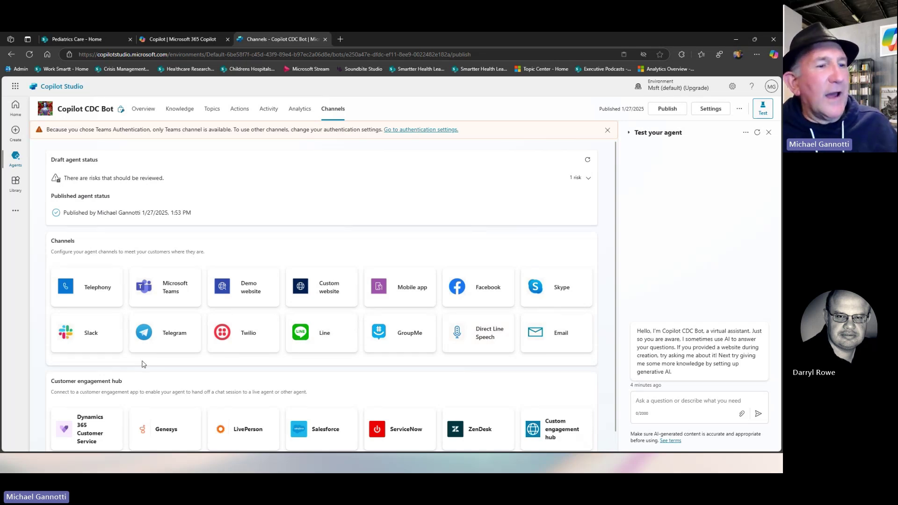
scroll(142, 364, "down", 1)
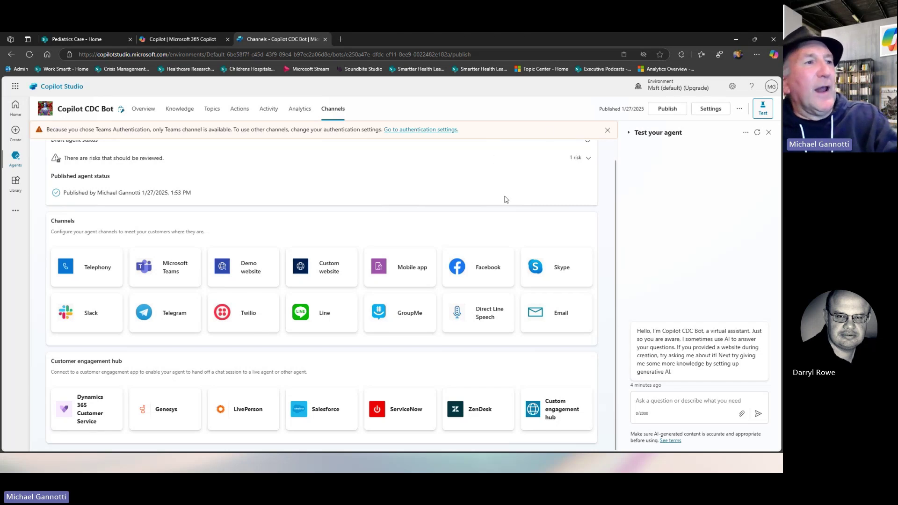
scroll(505, 200, "up", 1)
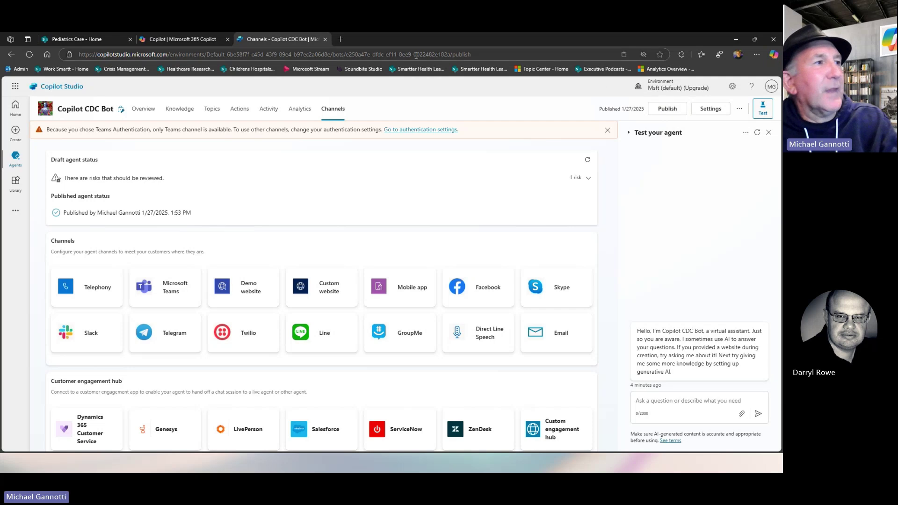
Switch to Microsoft Teams from the Pediatrics Care site's app launcher, open the Copilot CDC Bot chat and dismiss the feature tips
left_click(176, 40)
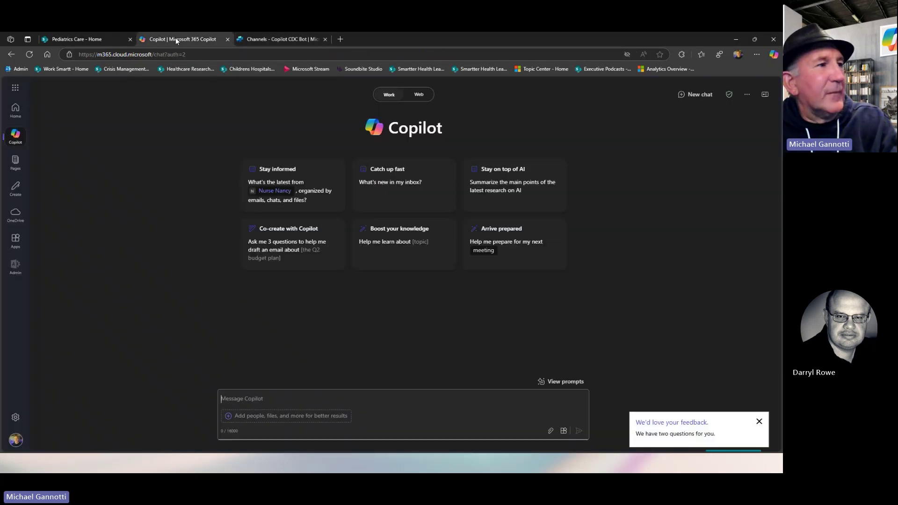
left_click(60, 40)
left_click(12, 87)
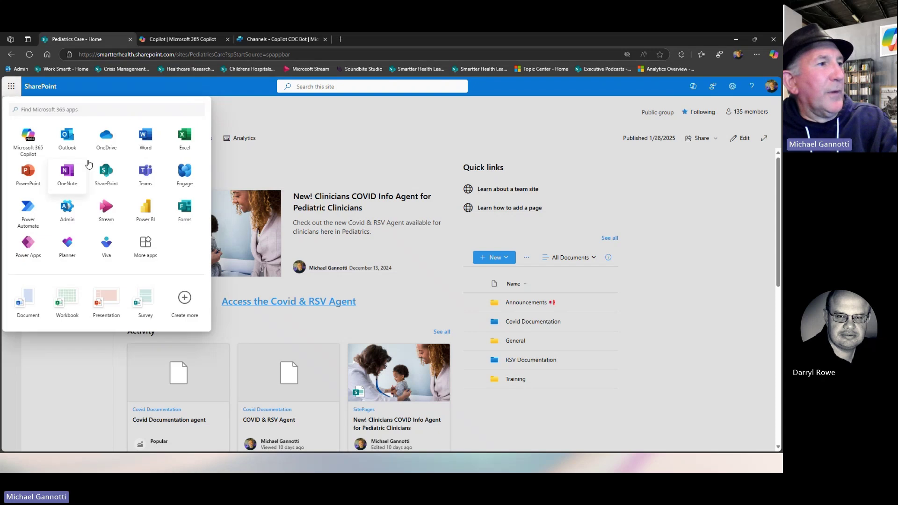
left_click(118, 171)
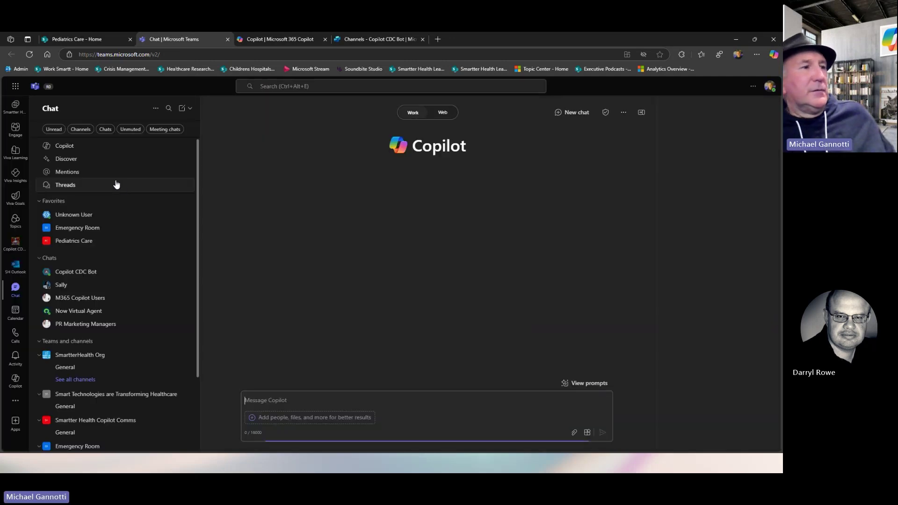
left_click(15, 244)
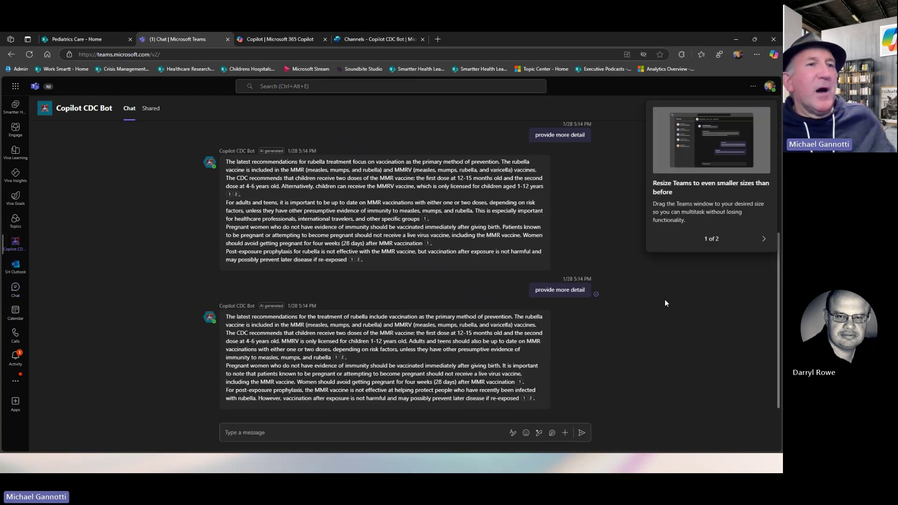
left_click(763, 240)
left_click(761, 252)
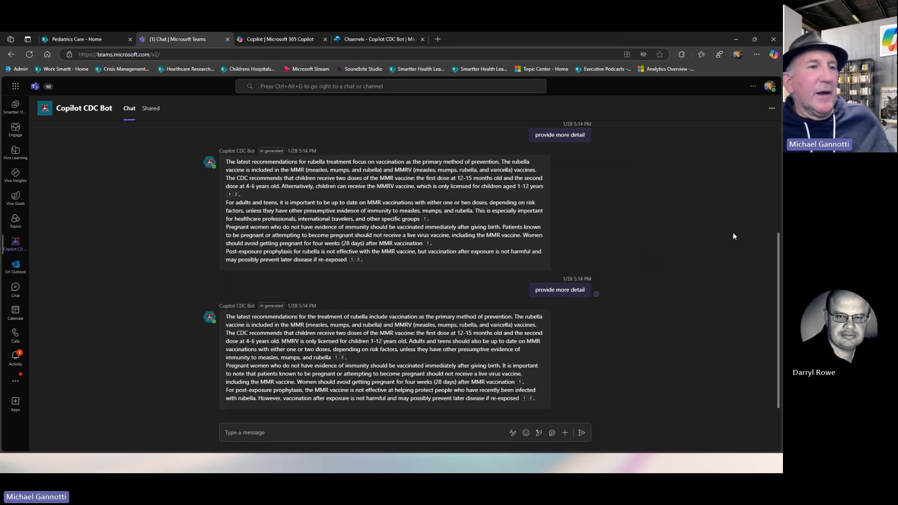
Read through the bot's earlier answers on rubella treatment and place the cursor in the message field
scroll(647, 312, "up", 2)
scroll(652, 306, "up", 1)
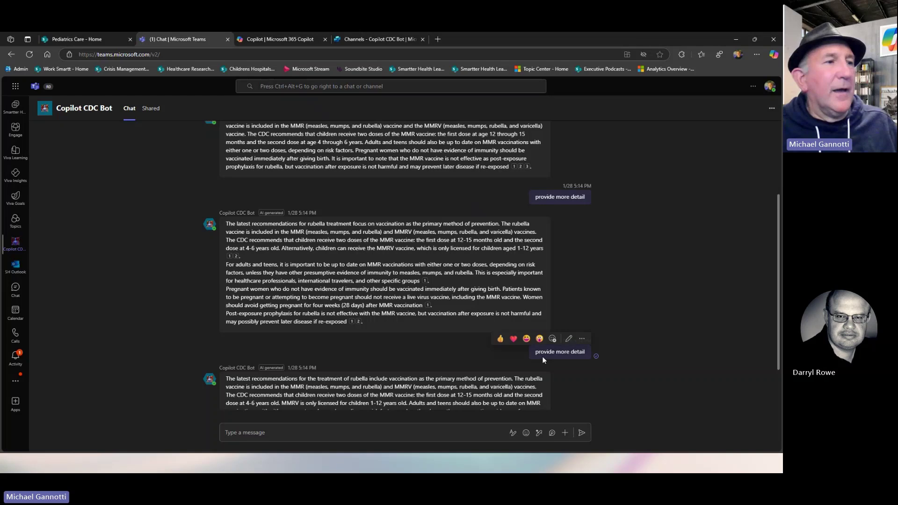
scroll(557, 355, "down", 2)
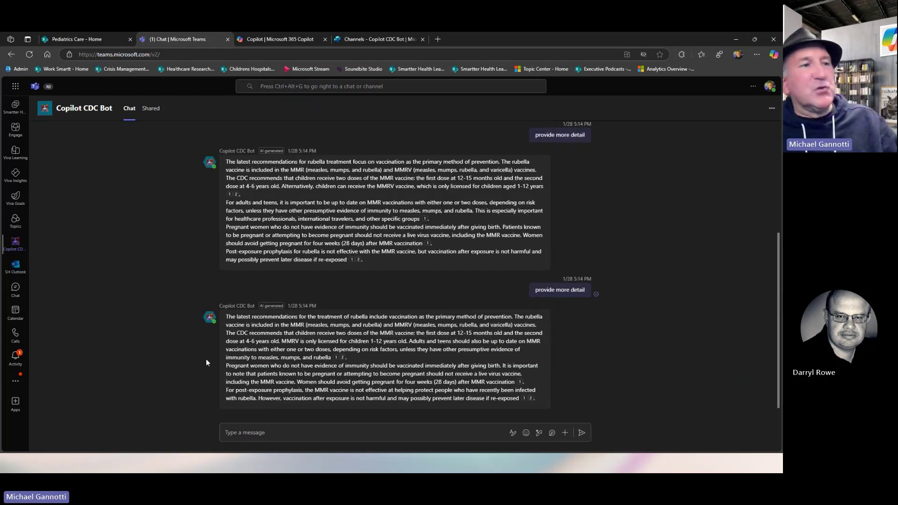
left_click(250, 431)
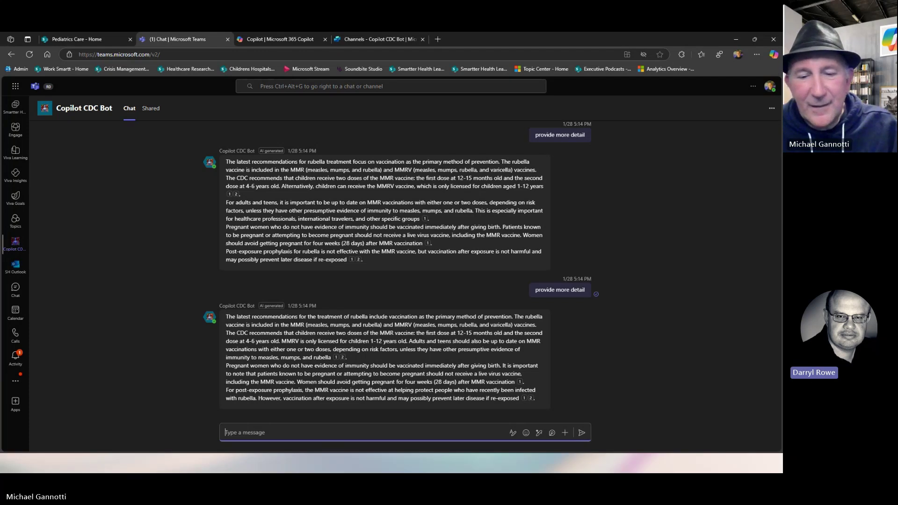
Switch to the PowerPoint slide show and advance from the Demo slide to the Wrap Up slide
key("alt+Tab")
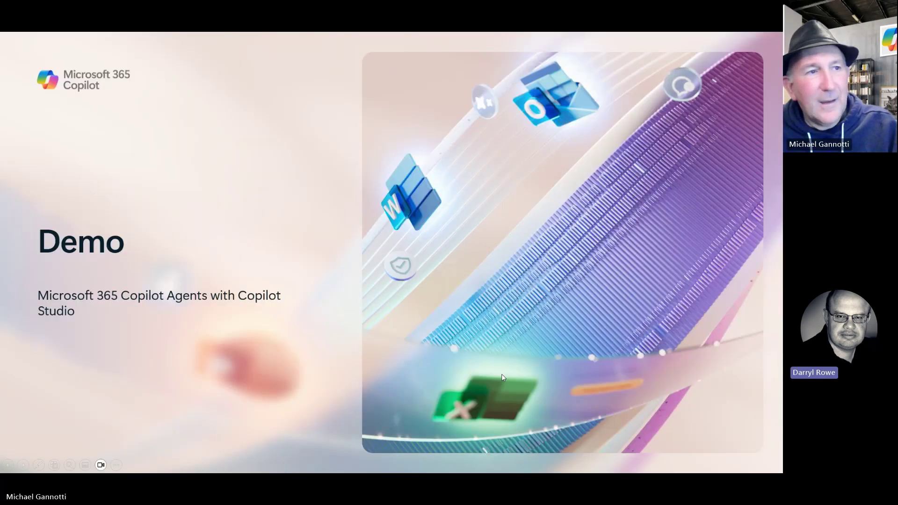
left_click(501, 374)
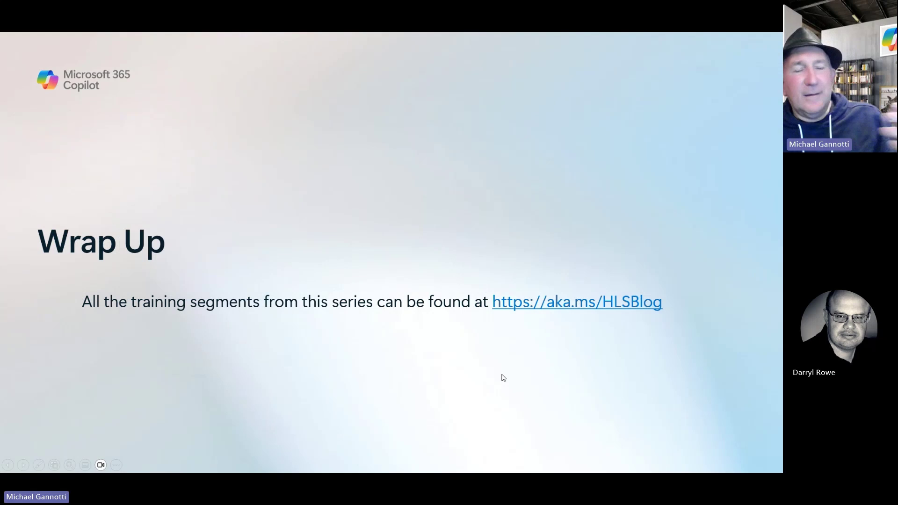